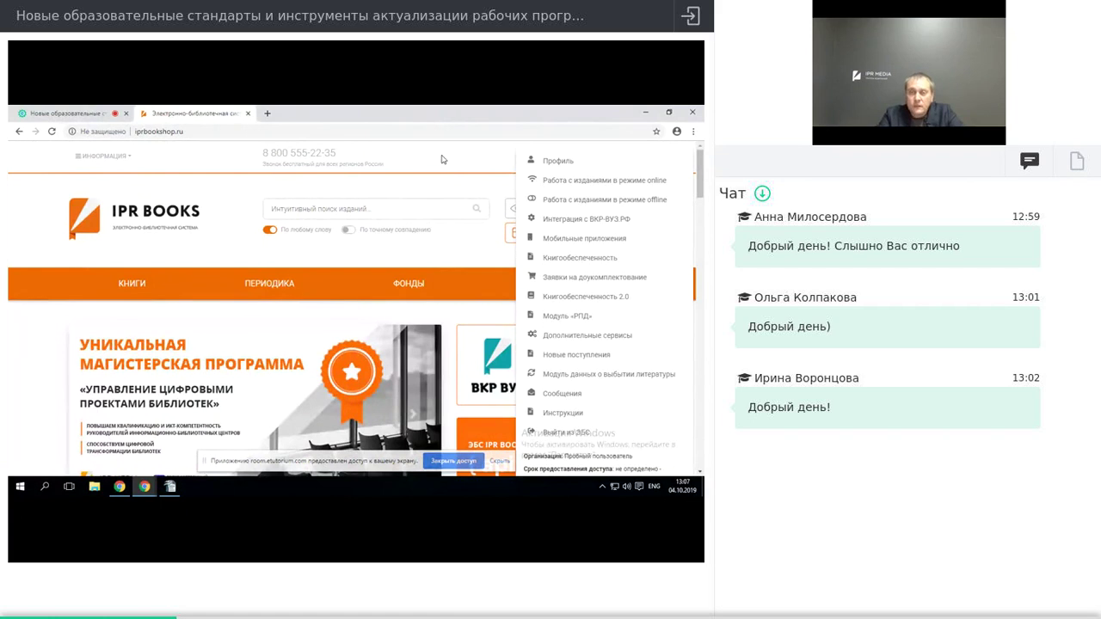
Search the library catalogue for «Управление проектами», using the suggested earlier query
click(233, 188)
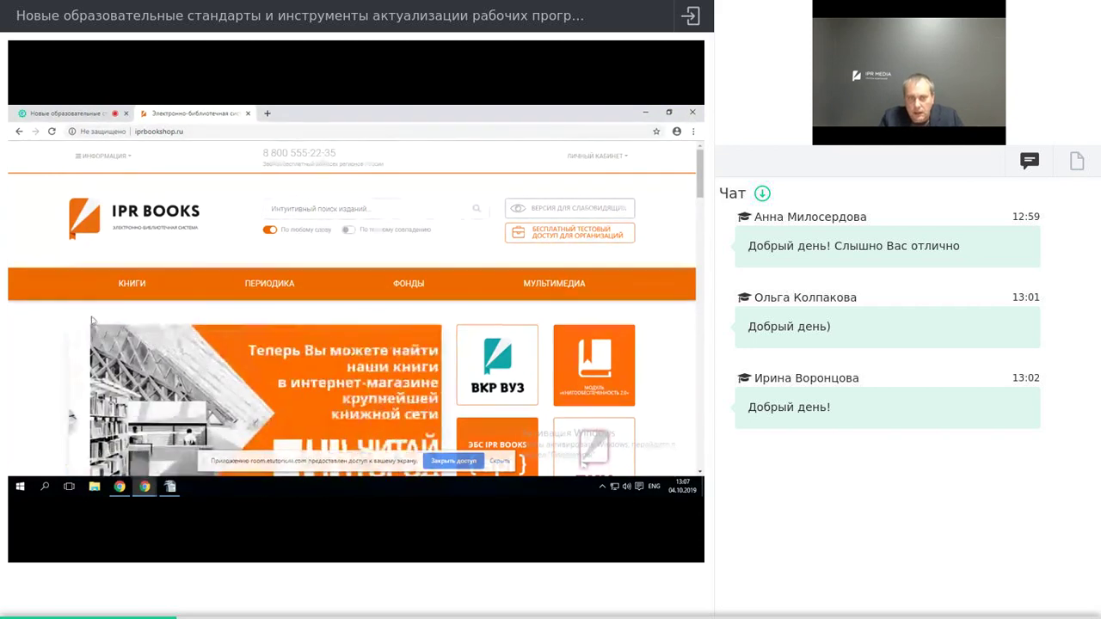
click(319, 209)
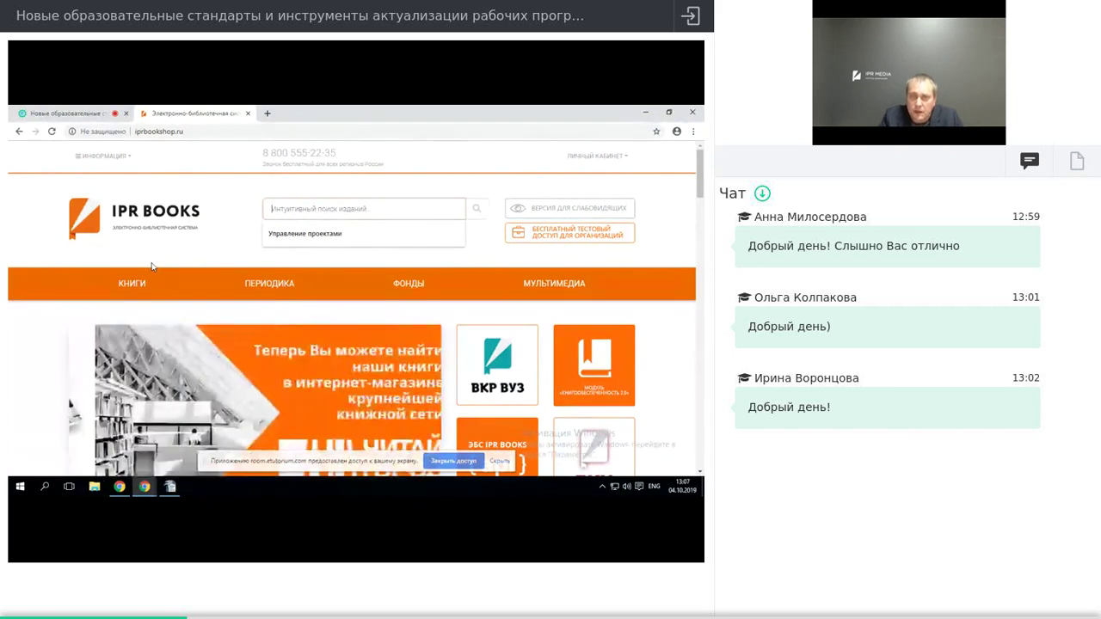
click(303, 236)
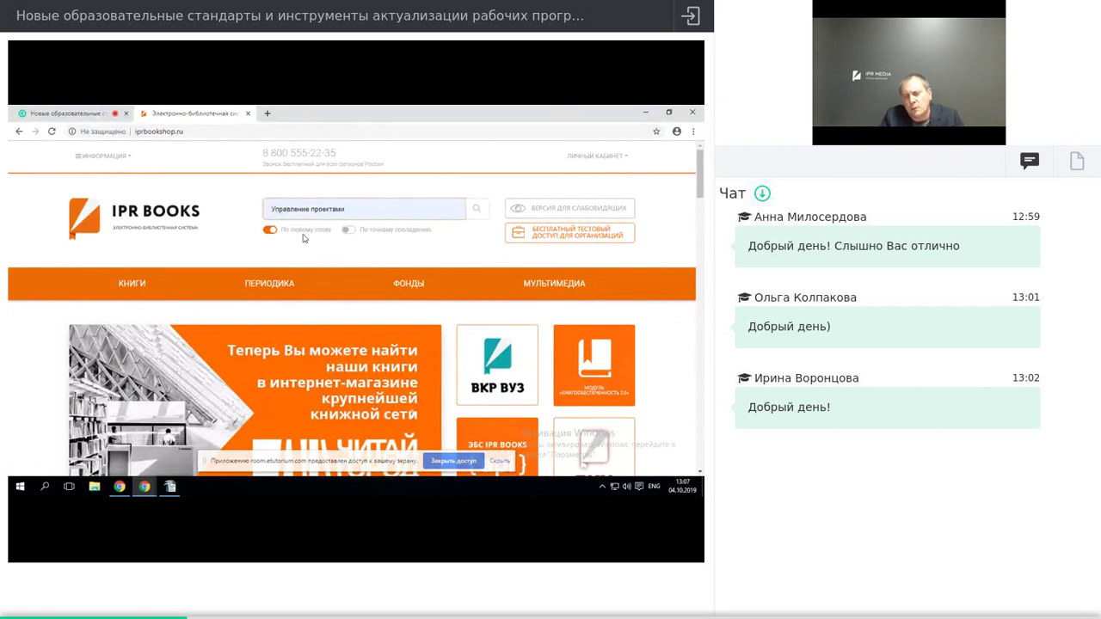
click(478, 212)
Open the first book in the search results and display its licence information
scroll(422, 310, down, 3)
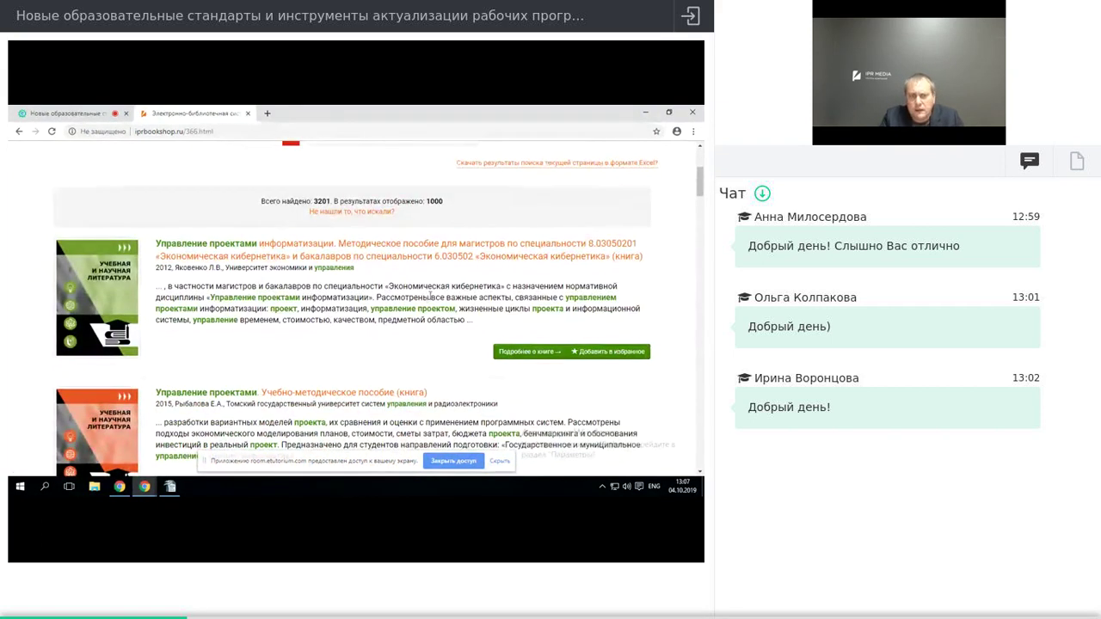
click(215, 245)
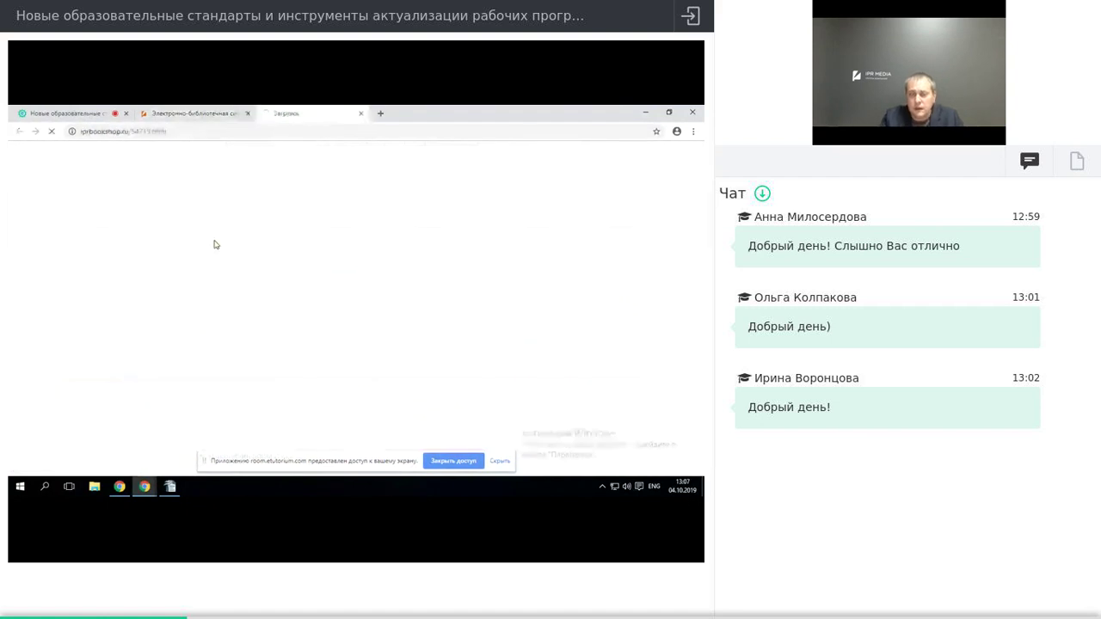
scroll(291, 287, down, 3)
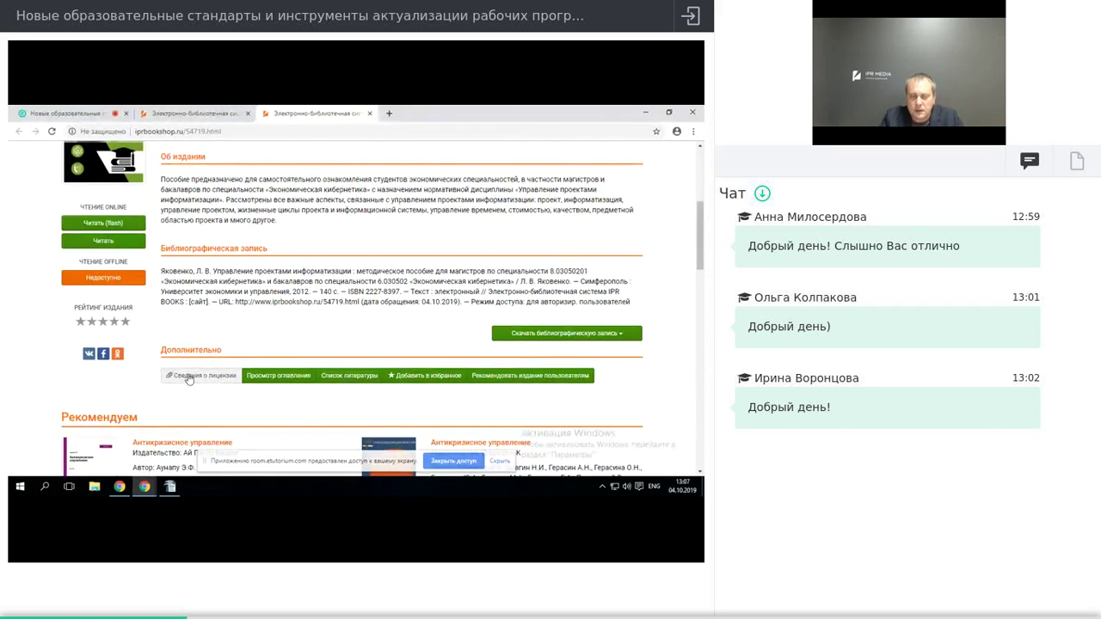
click(189, 378)
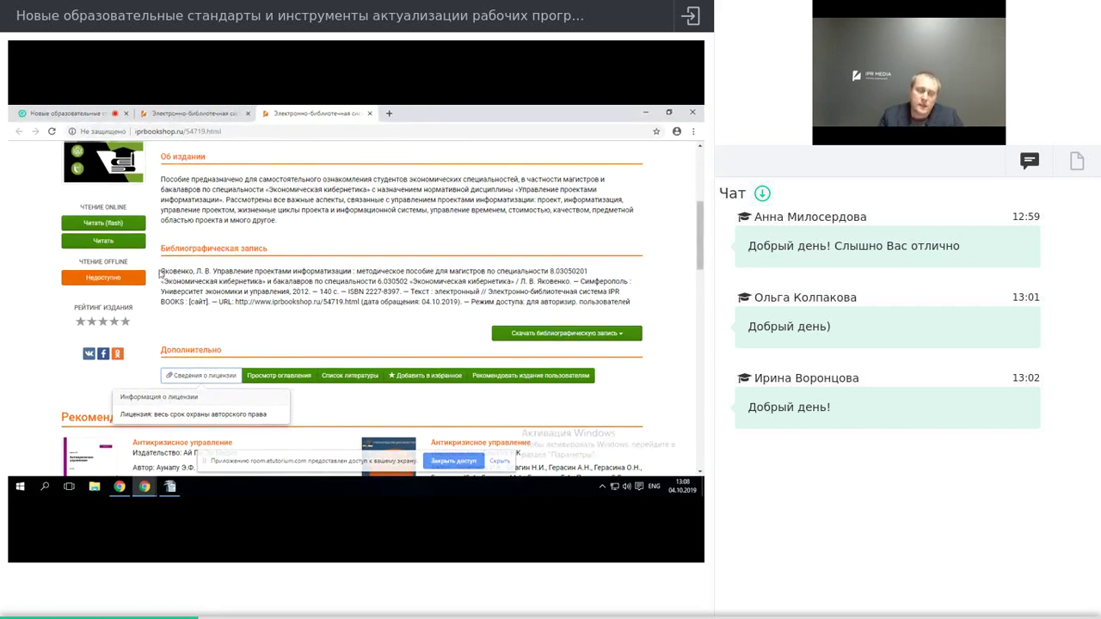
Select the full text of the book's bibliographic record, dismiss its copy options and close the book's page
drag(160, 272, 407, 315)
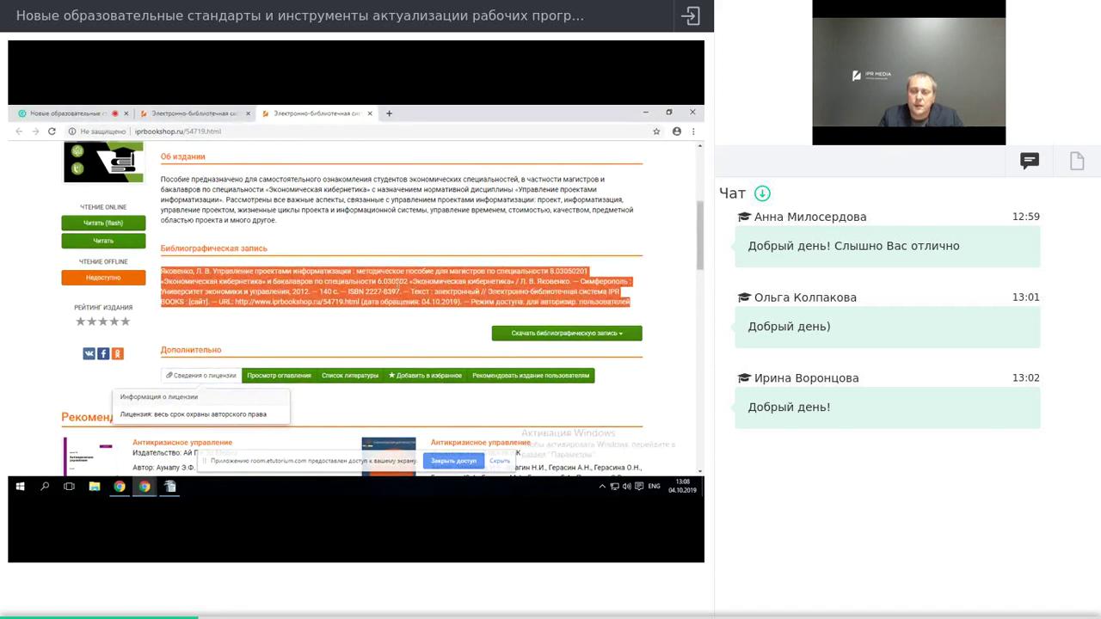
right_click(398, 286)
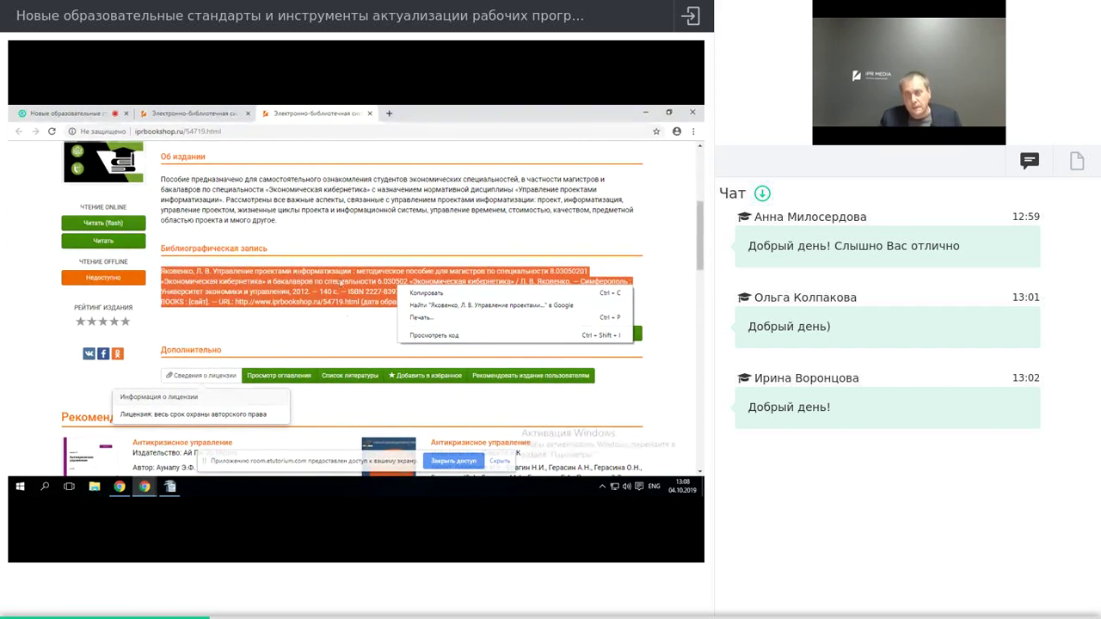
click(370, 117)
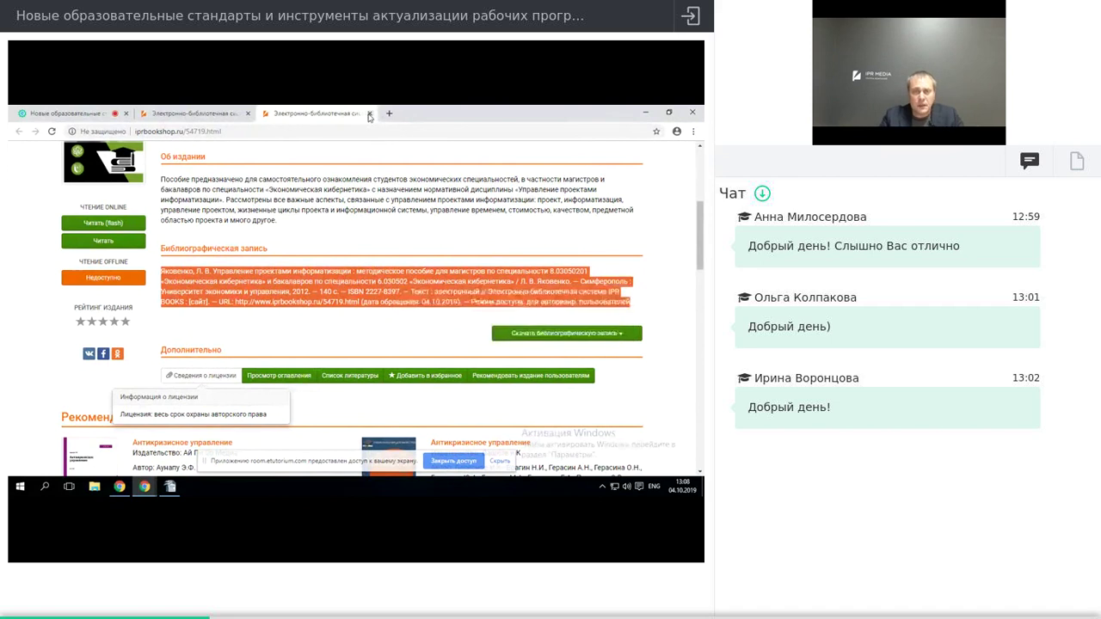
Open the «Книги» catalogue, and from there go to the «Книгообеспеченность 2.0» module of the personal account
scroll(305, 331, up, 5)
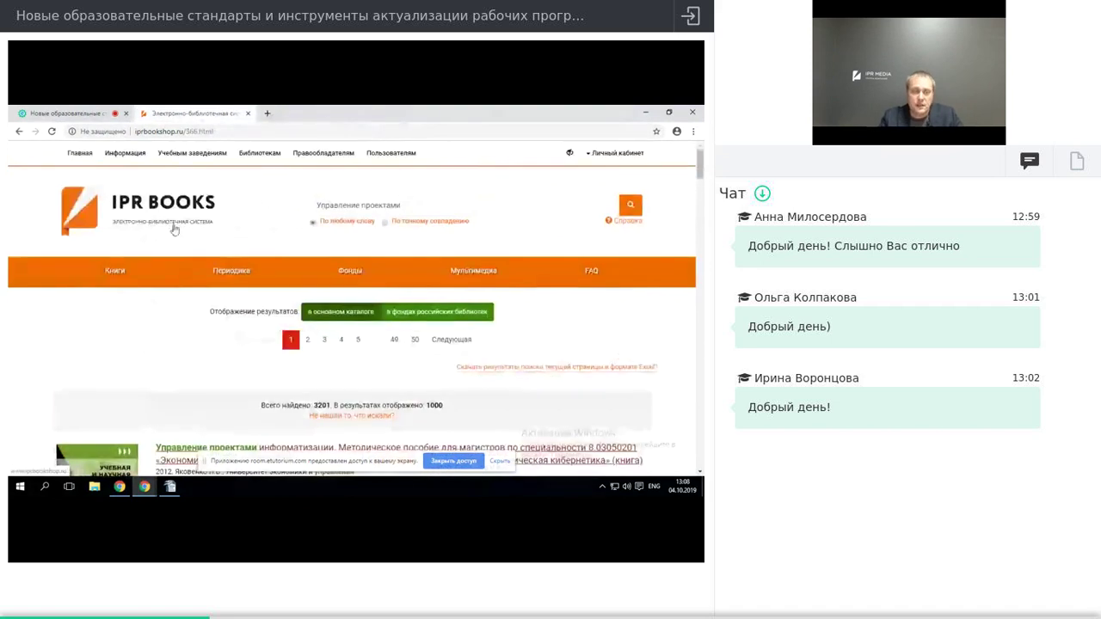
click(111, 272)
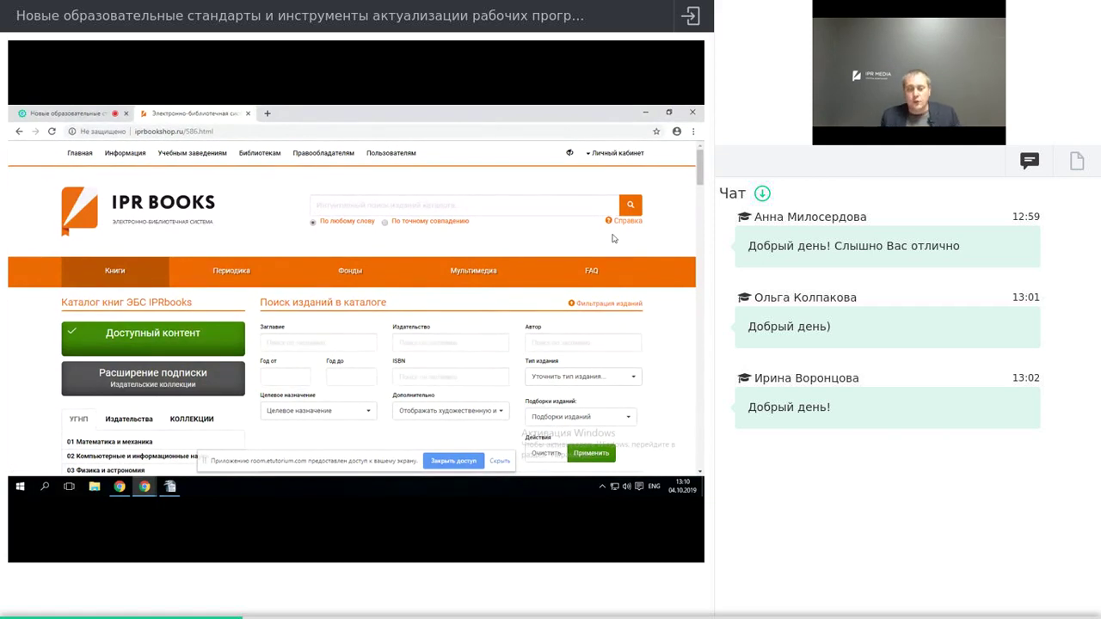
click(590, 155)
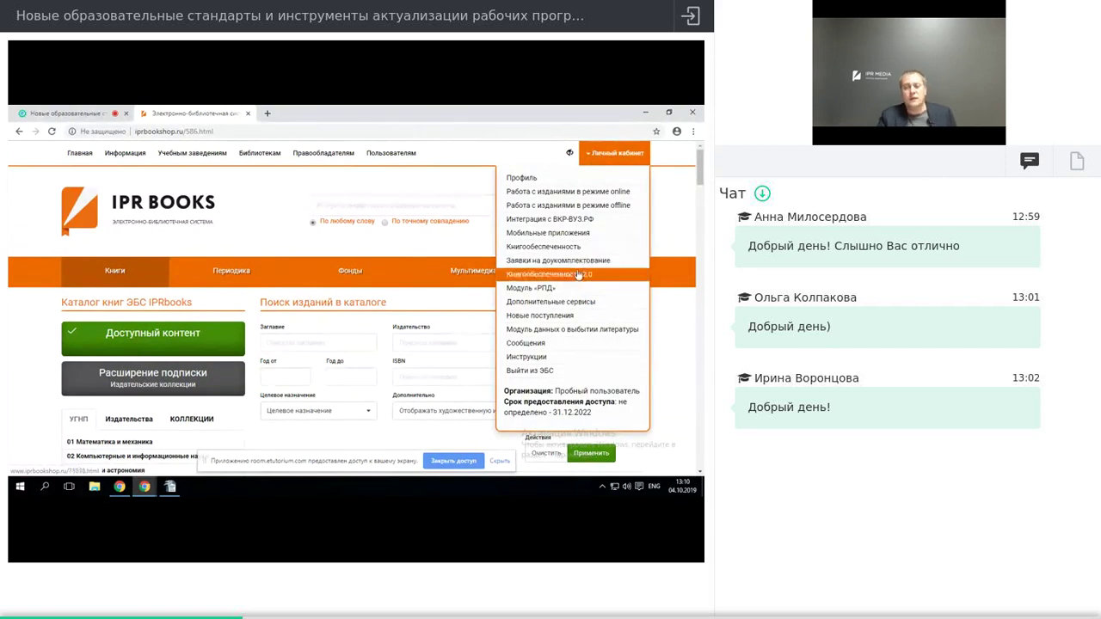
click(573, 276)
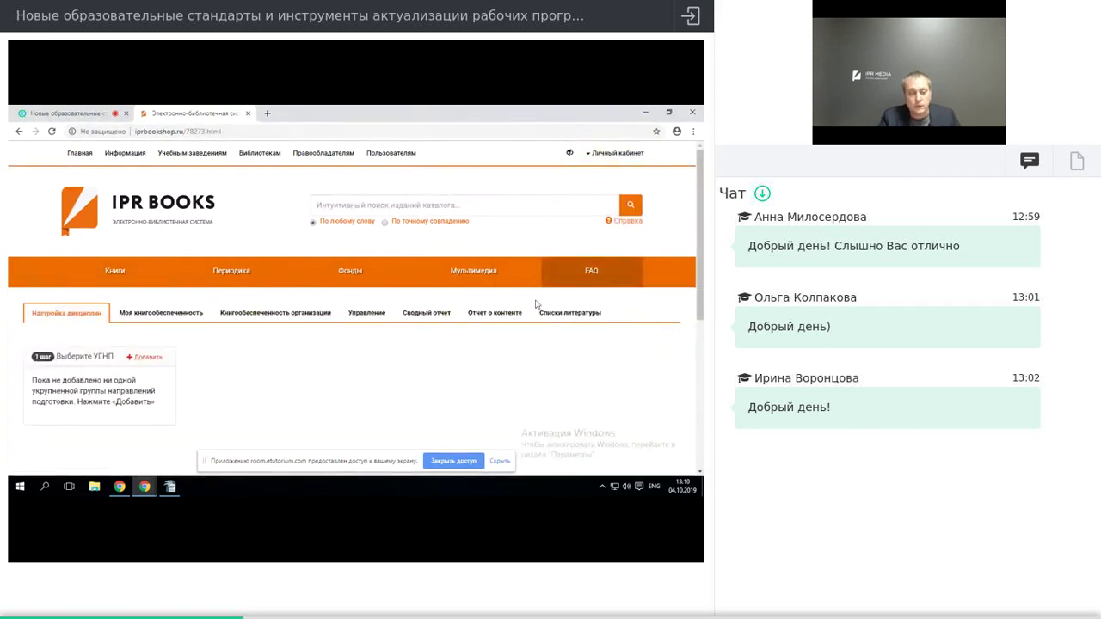
scroll(533, 309, down, 1)
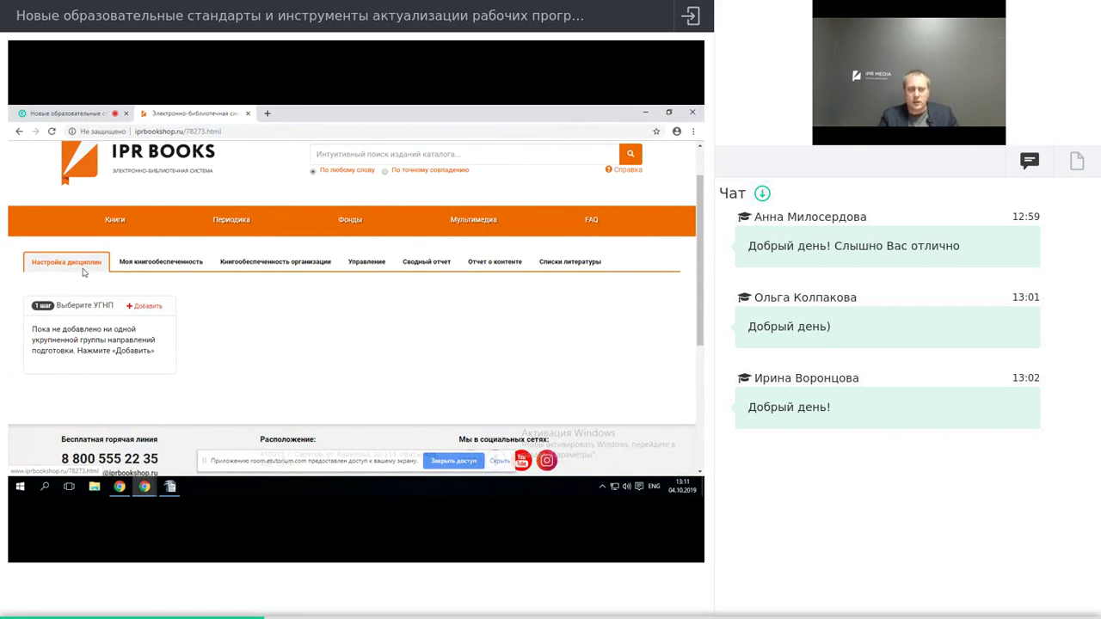
Add the group 39.00.00 «Социология и социальная работа» prefilled from the ФГОС 3++ reference, and finish choosing groups
click(146, 307)
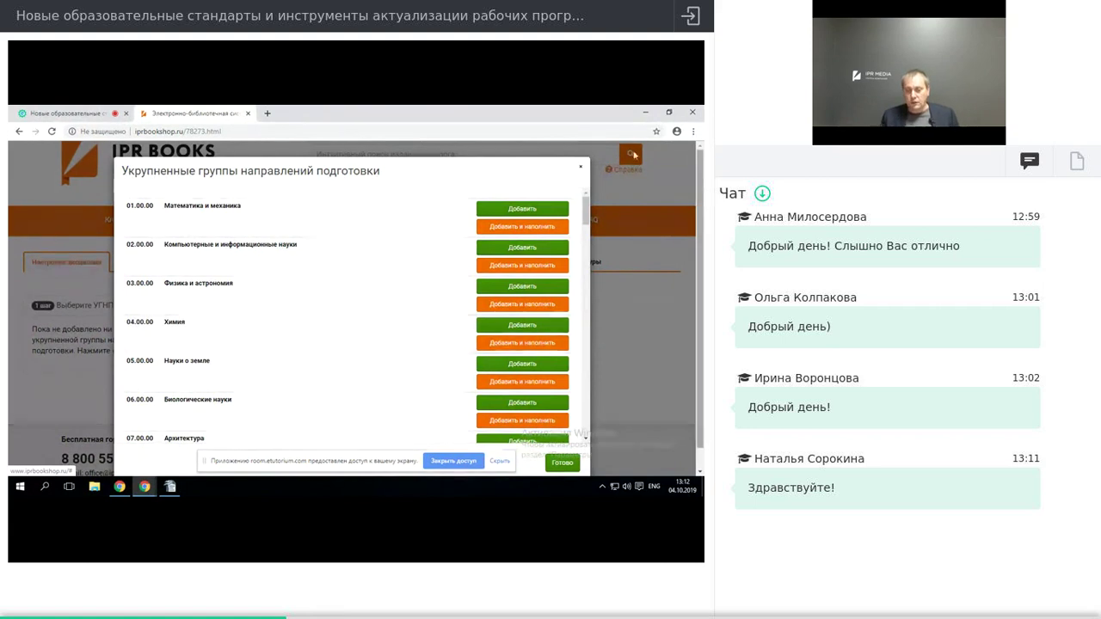
scroll(556, 356, down, 2)
scroll(551, 355, down, 3)
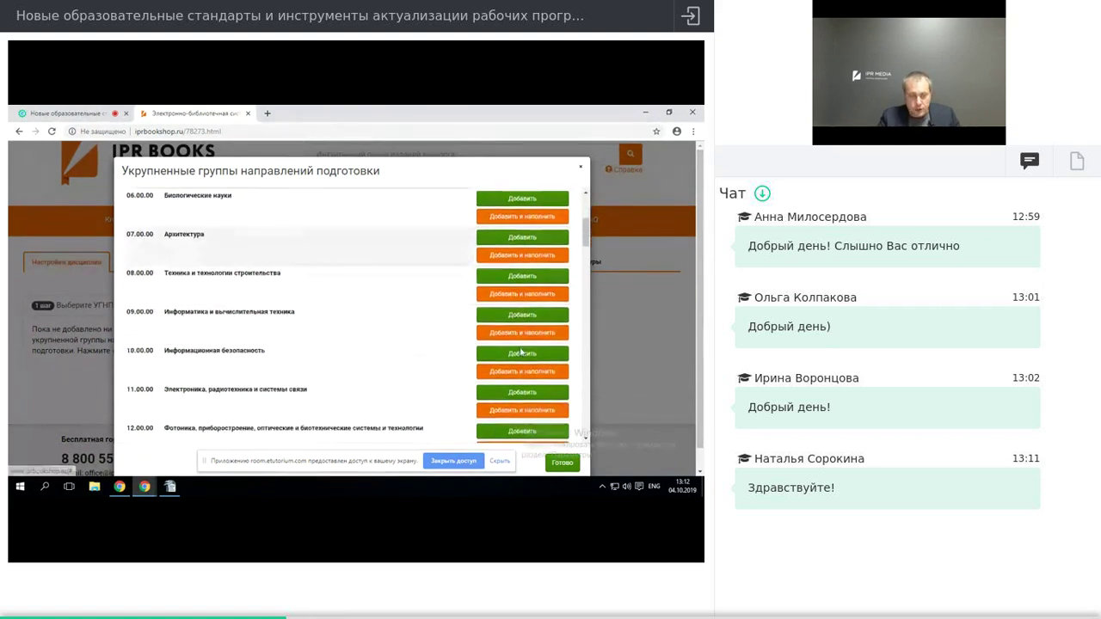
scroll(520, 354, down, 3)
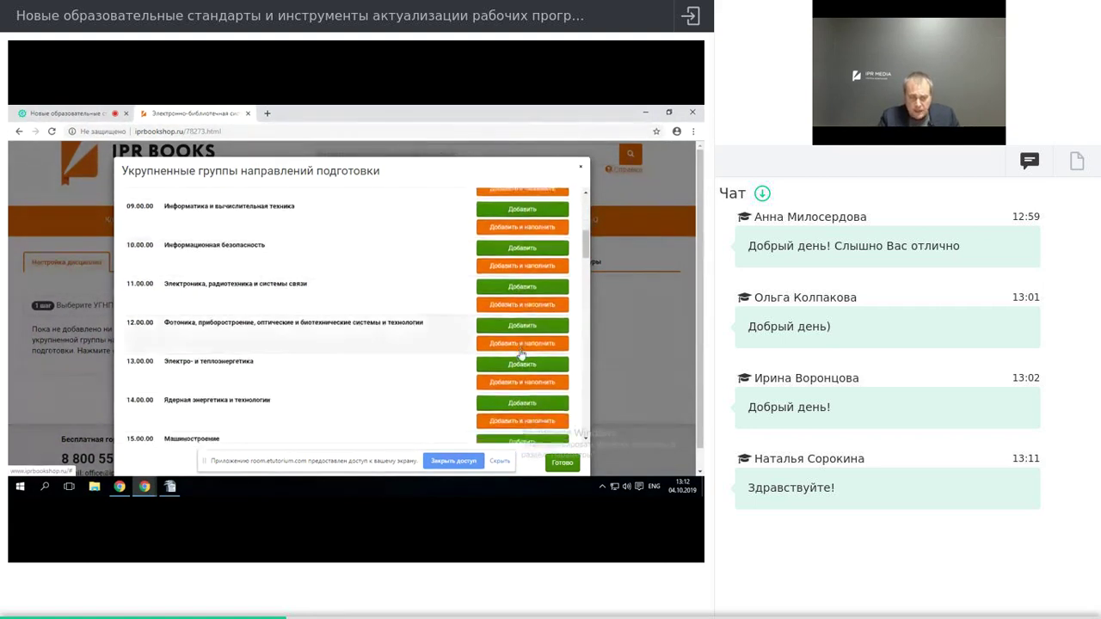
scroll(519, 356, down, 13)
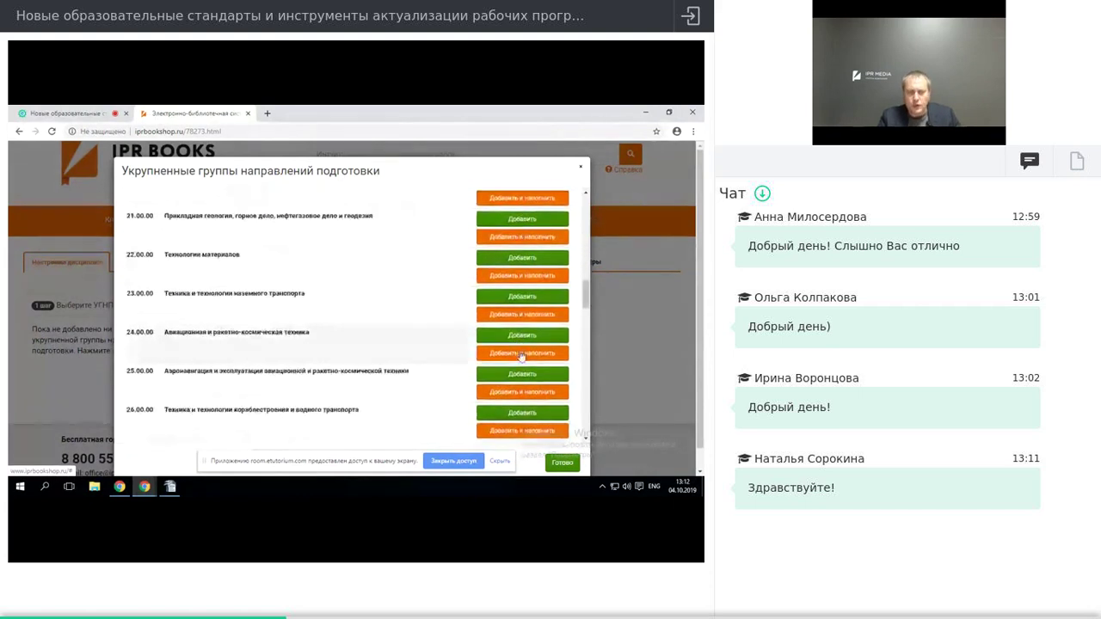
scroll(522, 351, down, 7)
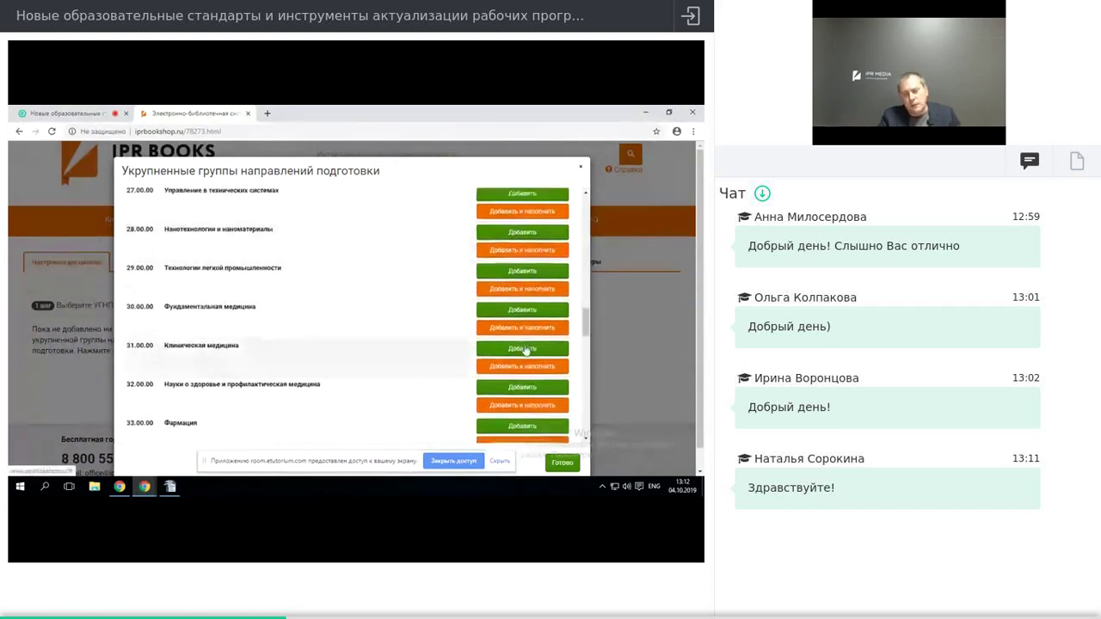
scroll(525, 348, down, 2)
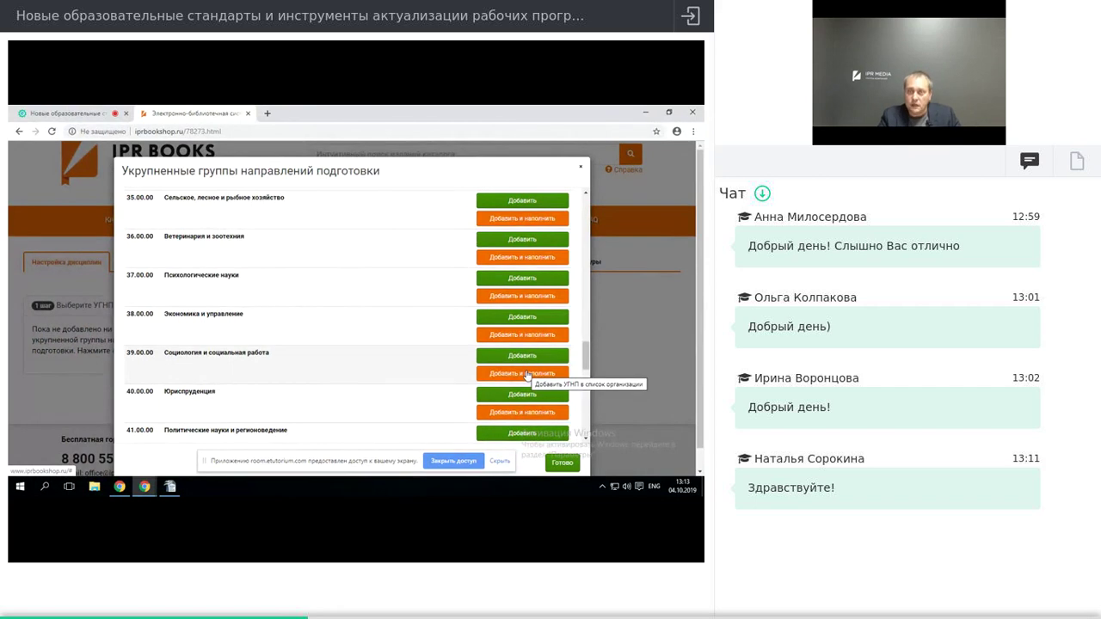
click(527, 376)
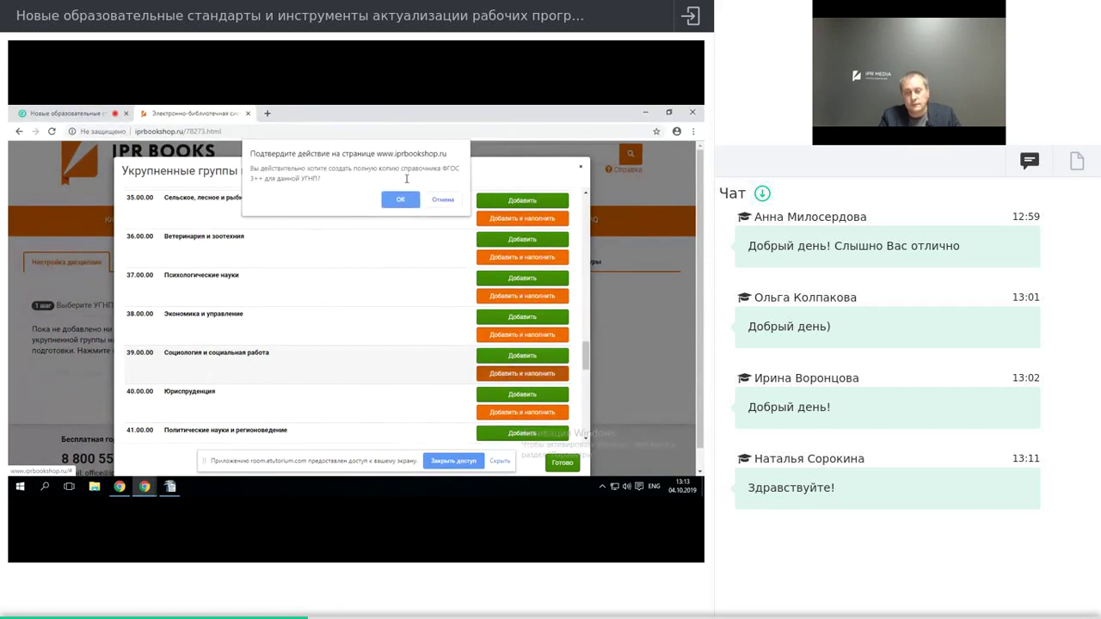
click(400, 199)
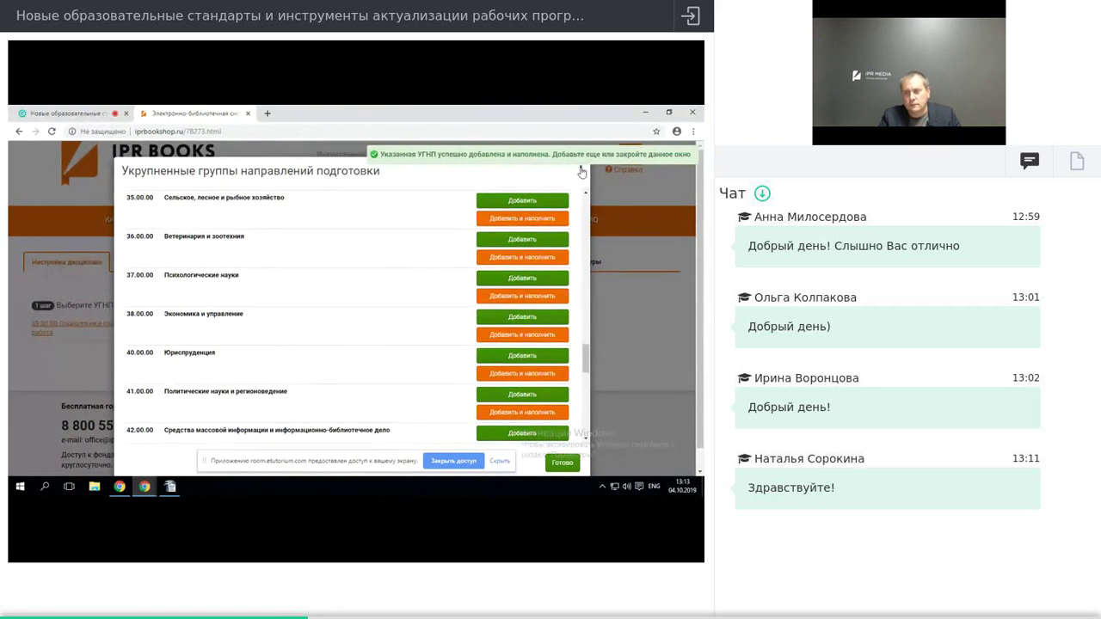
click(573, 467)
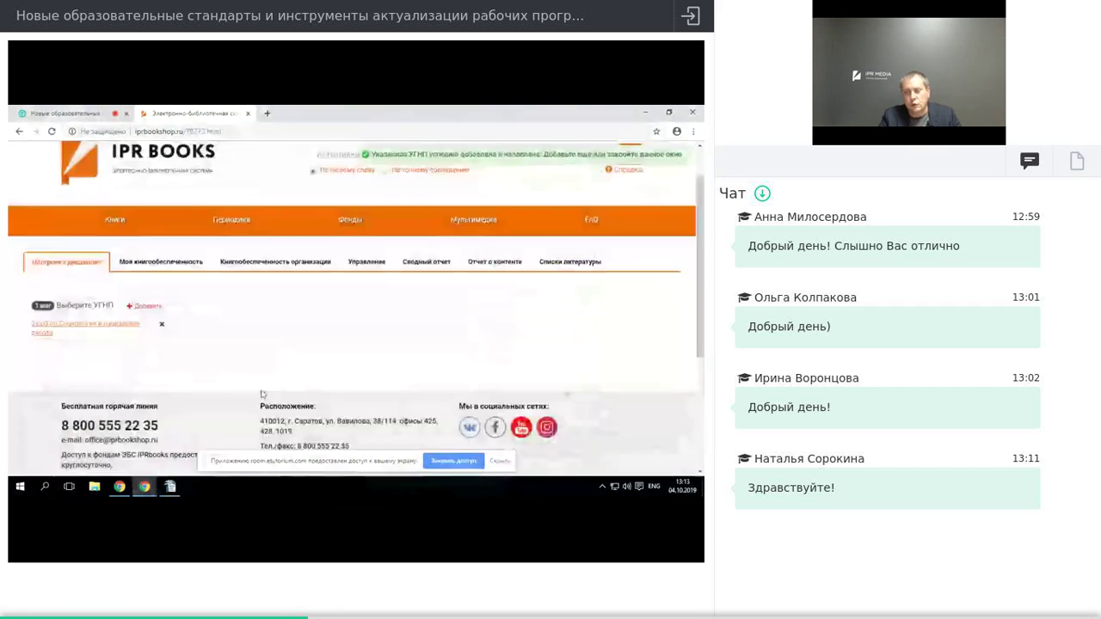
Open the group «Социология и социальная работа» and view the disciplines of its direction 39.03.01 «Социология»
click(105, 327)
scroll(420, 341, down, 4)
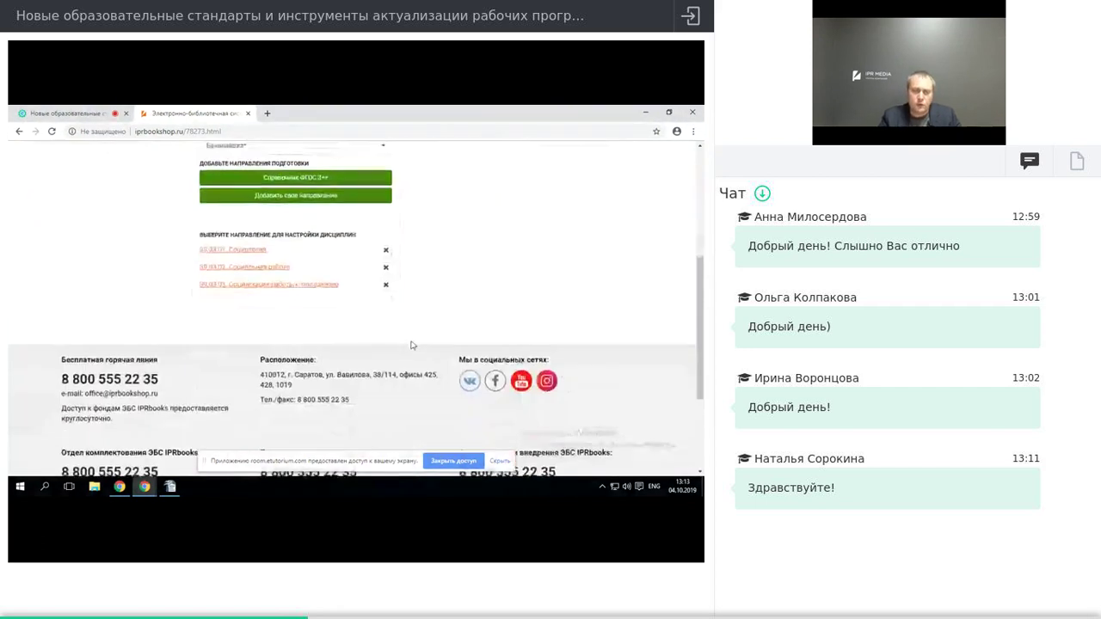
click(248, 248)
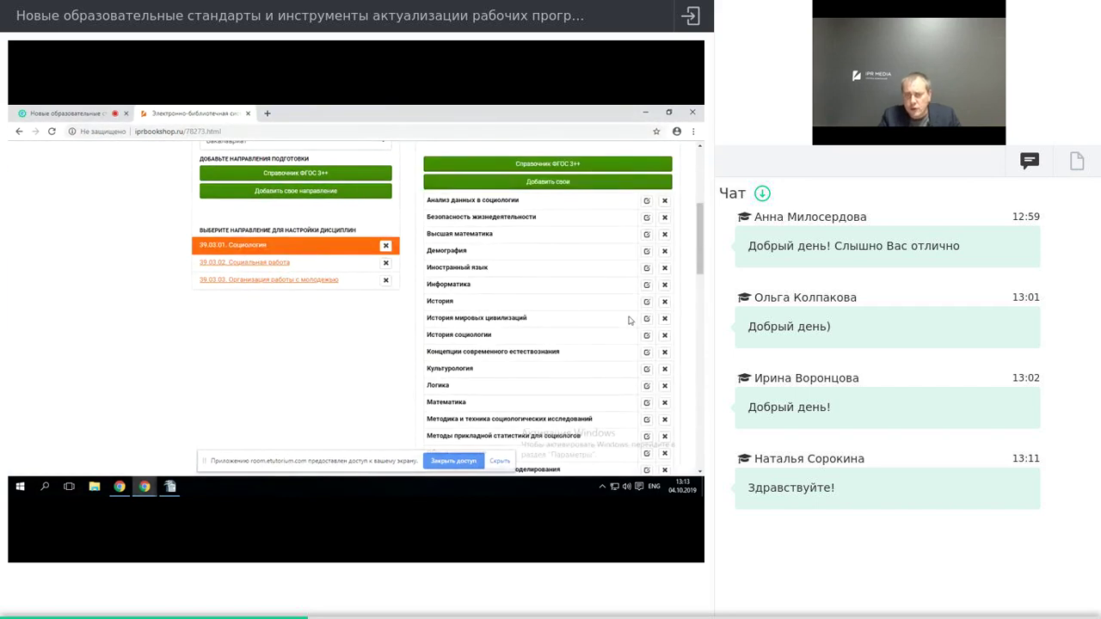
scroll(629, 321, up, 2)
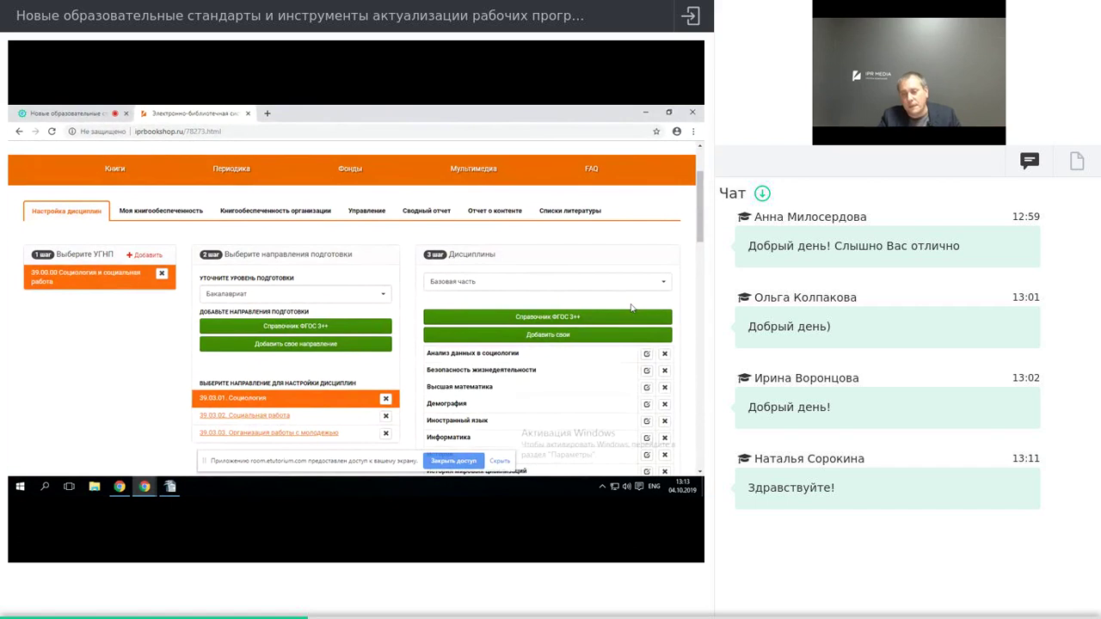
Delete the prefilled group «Социология и социальная работа» from the organisation's list
click(161, 273)
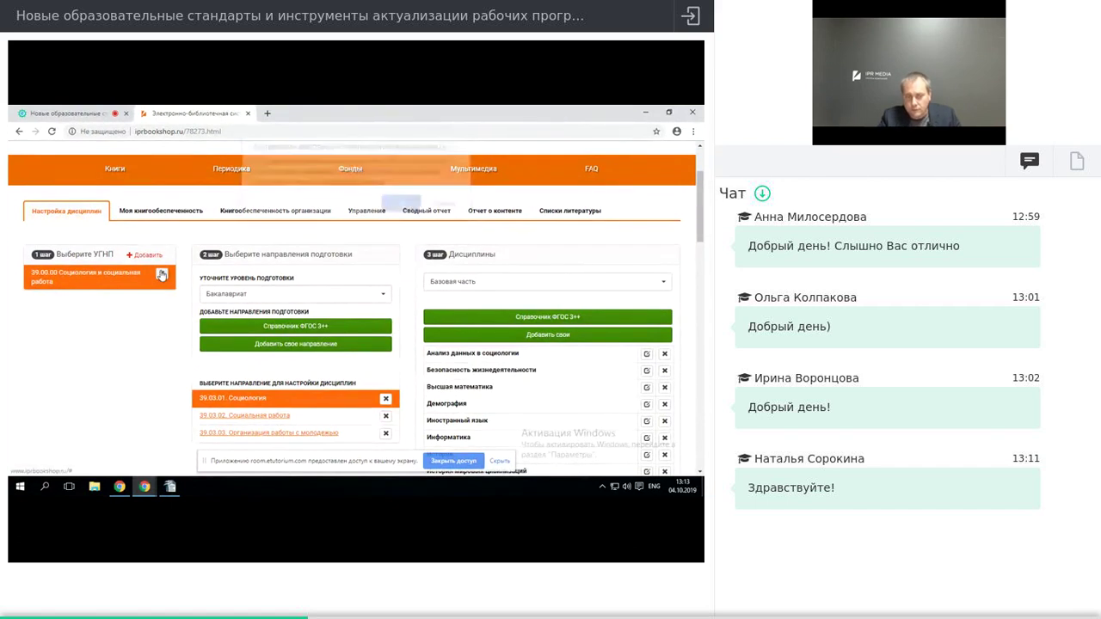
key(Return)
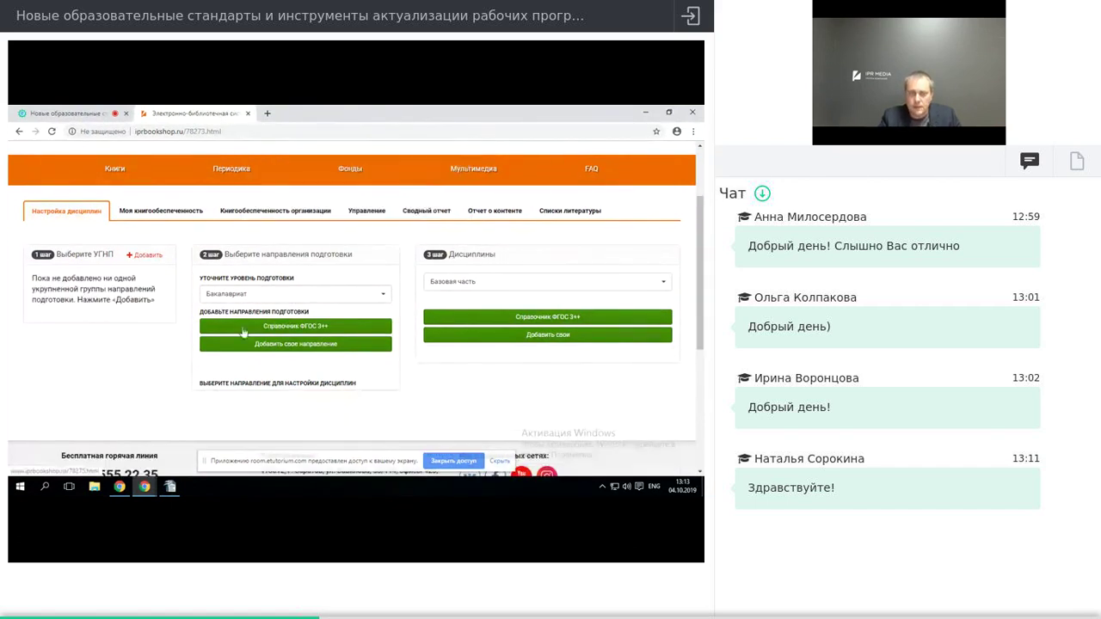
Add the group 39.00.00 «Социология и социальная работа» without filling in its contents, and finish choosing groups
click(146, 254)
scroll(486, 341, down, 10)
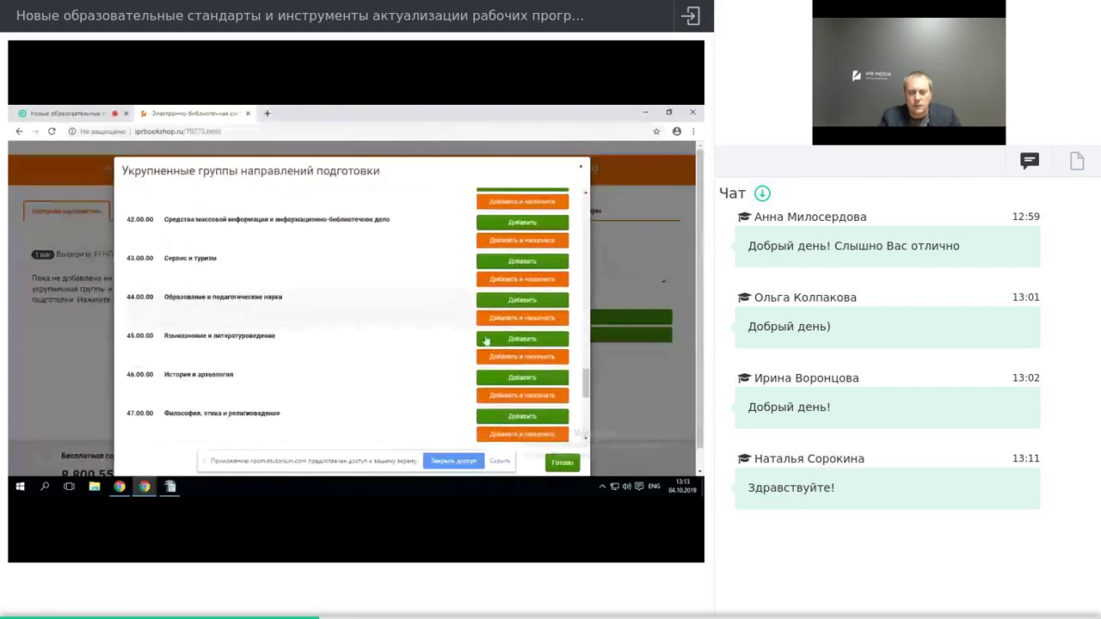
scroll(401, 322, down, 5)
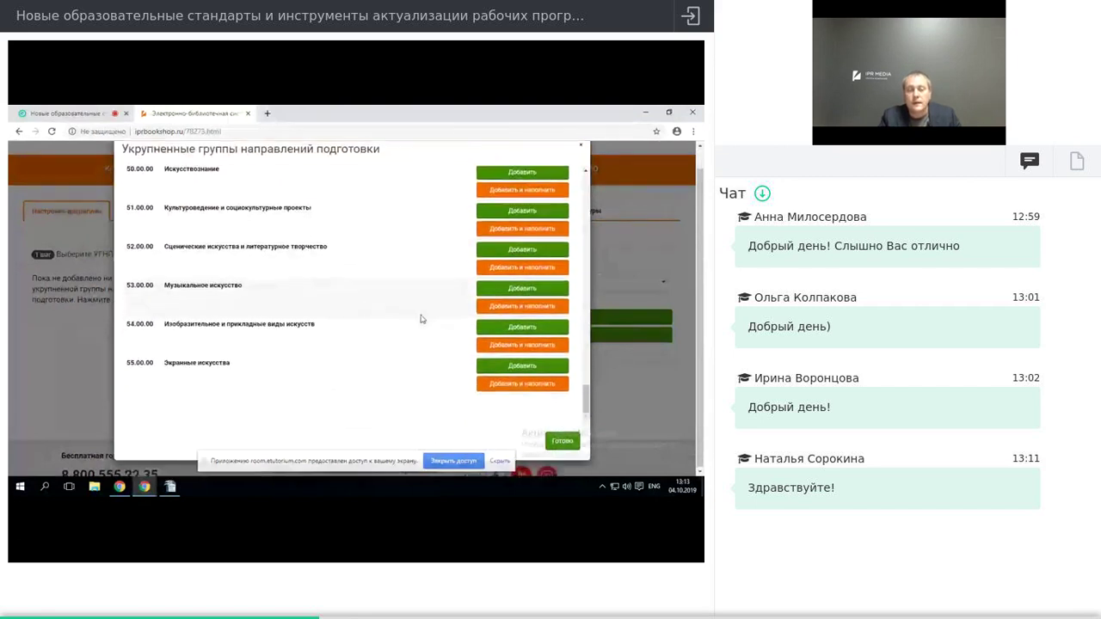
scroll(368, 311, up, 4)
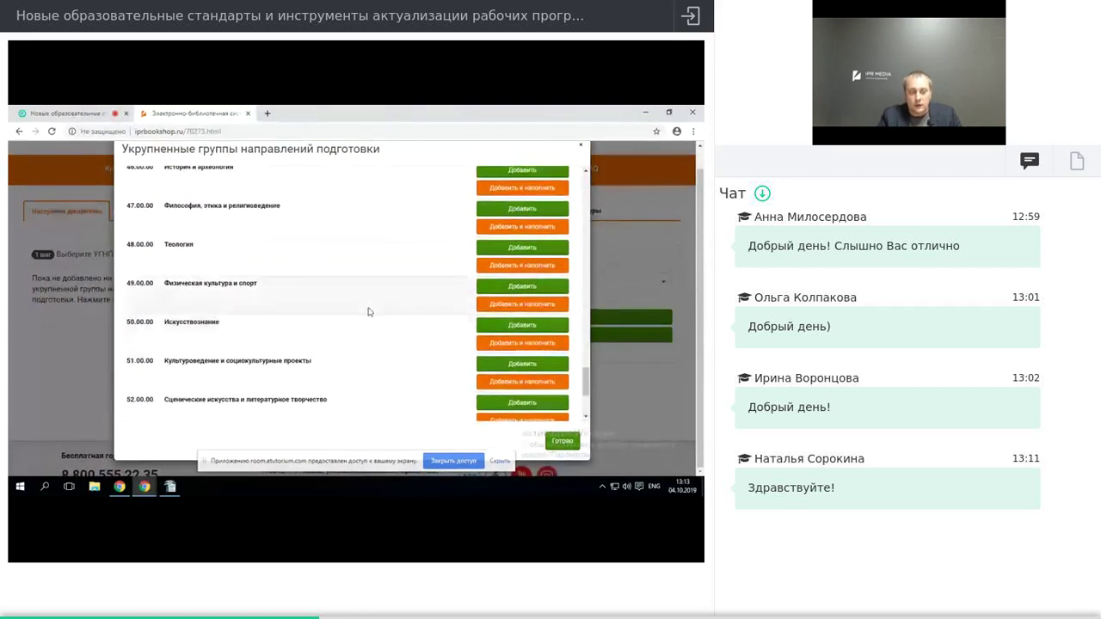
scroll(368, 311, up, 6)
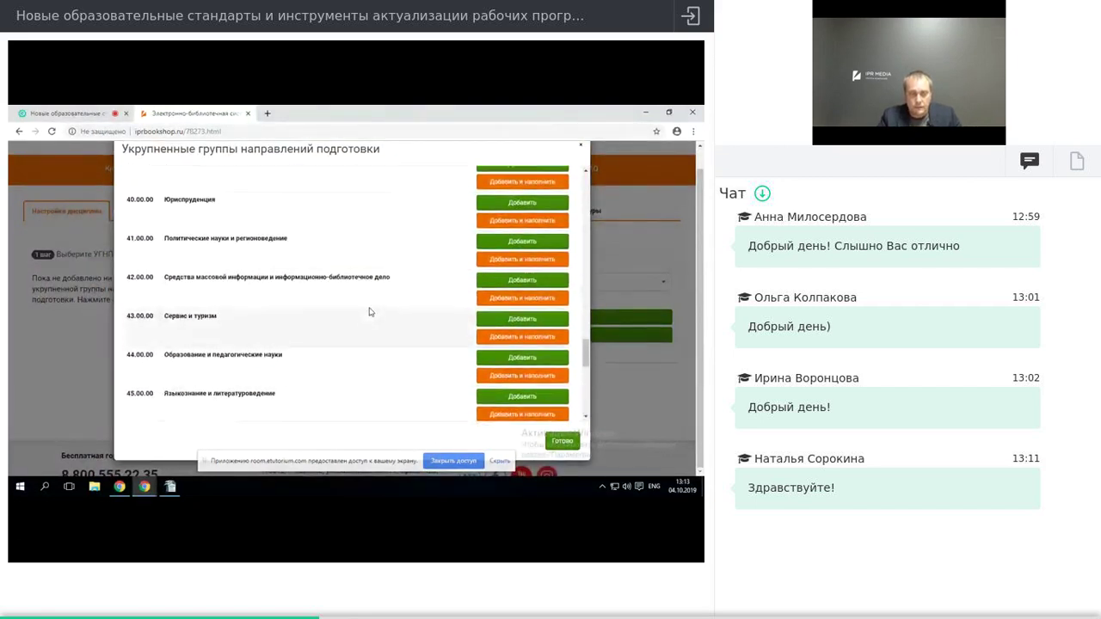
scroll(369, 312, up, 4)
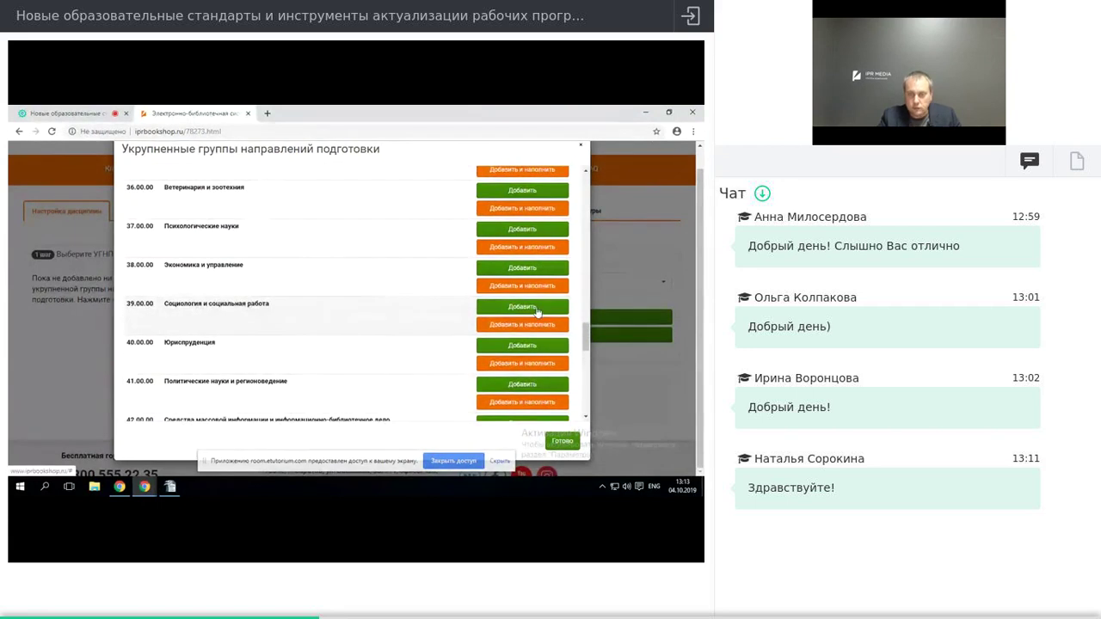
click(537, 310)
click(566, 444)
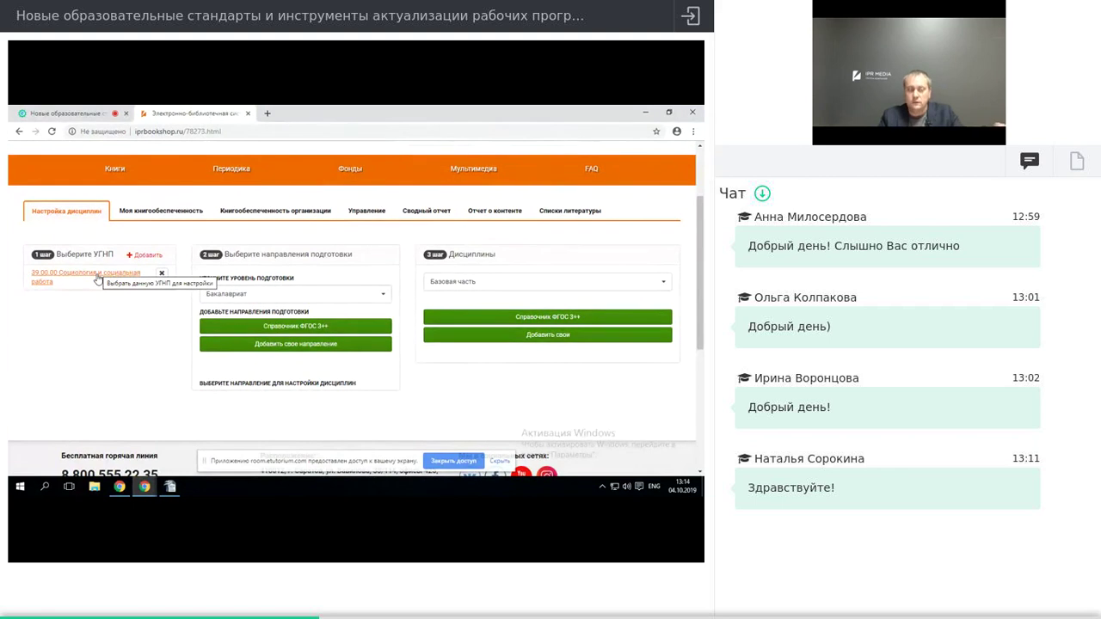
Select the group 39.00.00 «Социология и социальная работа» and open the form for adding its own training direction
click(98, 277)
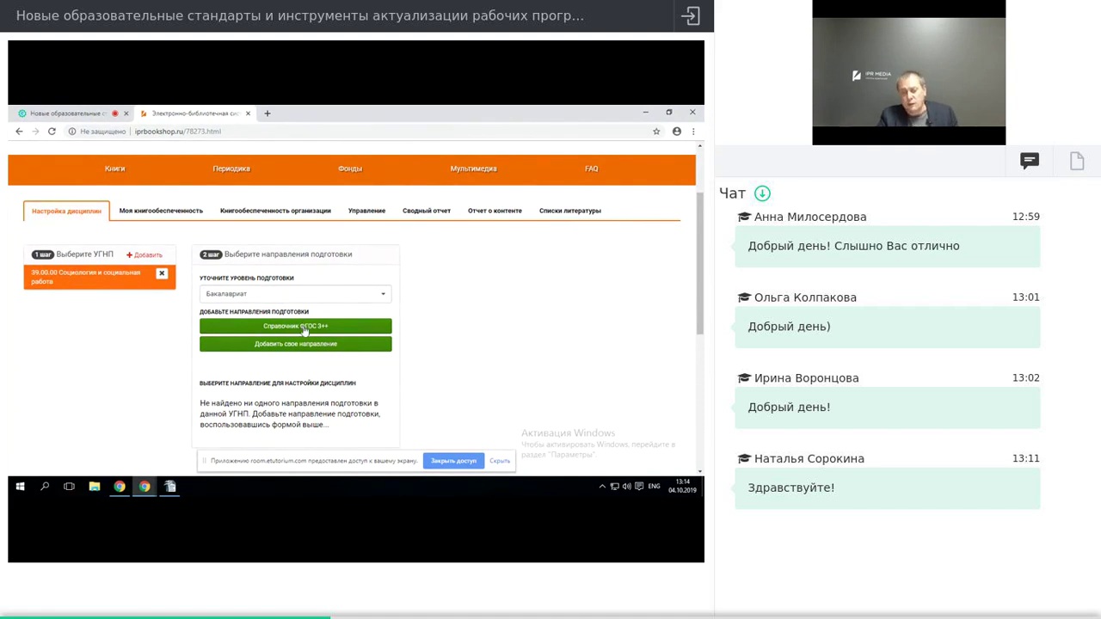
click(306, 345)
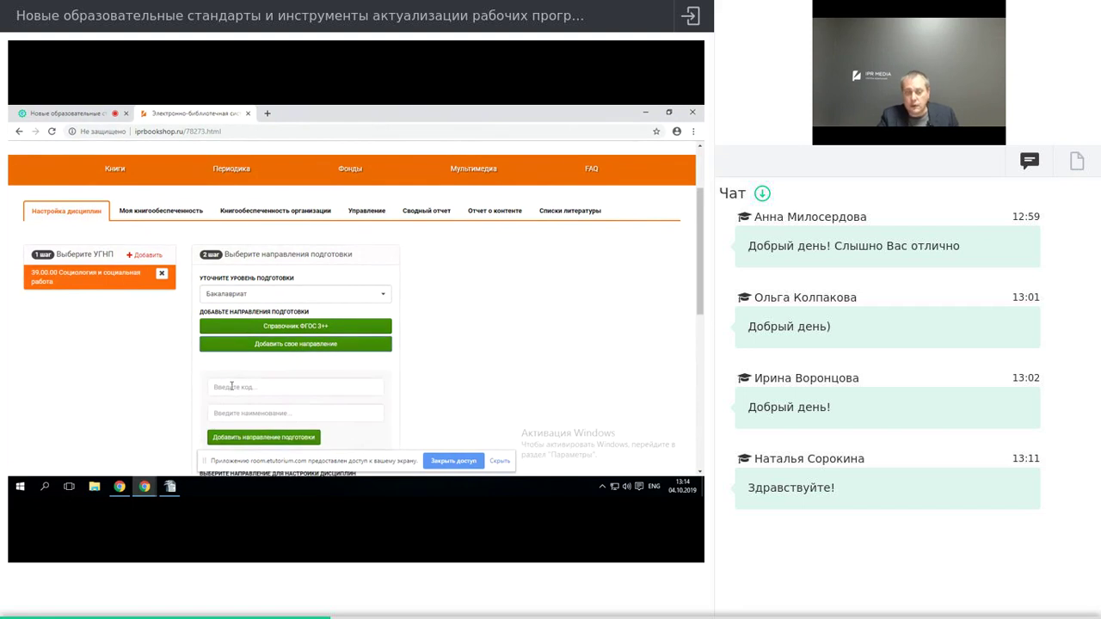
scroll(387, 368, down, 2)
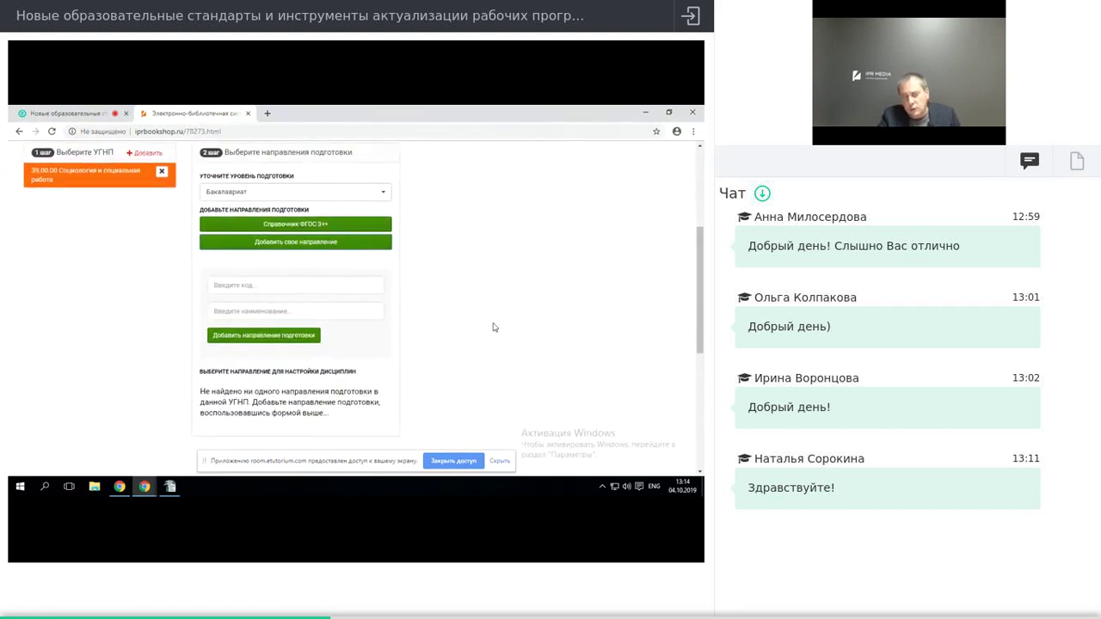
scroll(496, 333, up, 2)
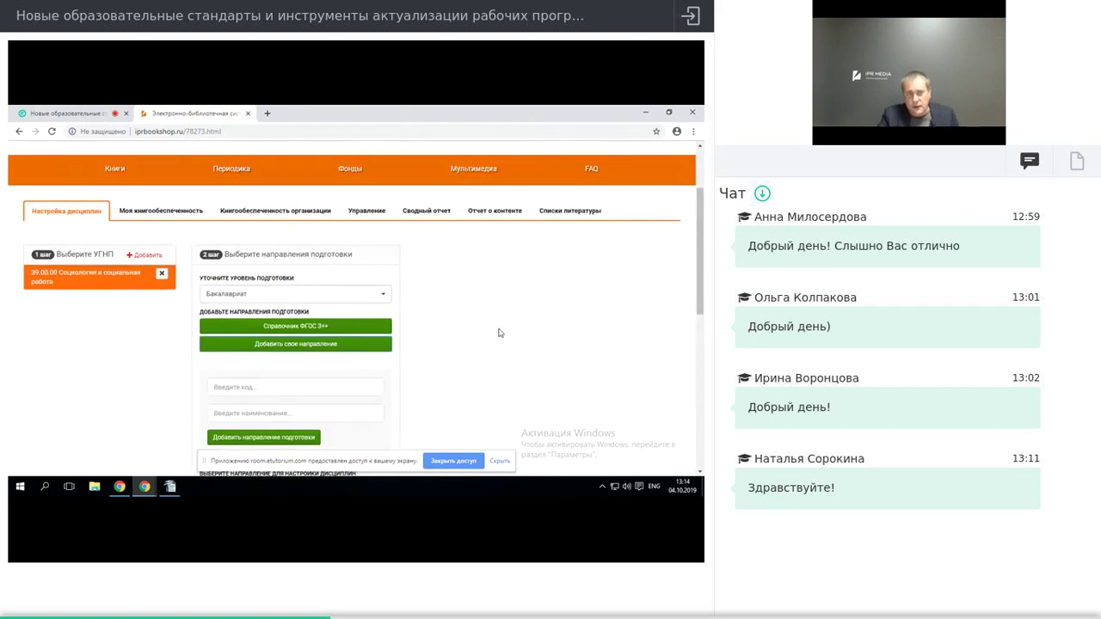
Add the direction 39.03.01 «Социология» to the group from the ФГОС 3++ reference and finish choosing directions
click(308, 328)
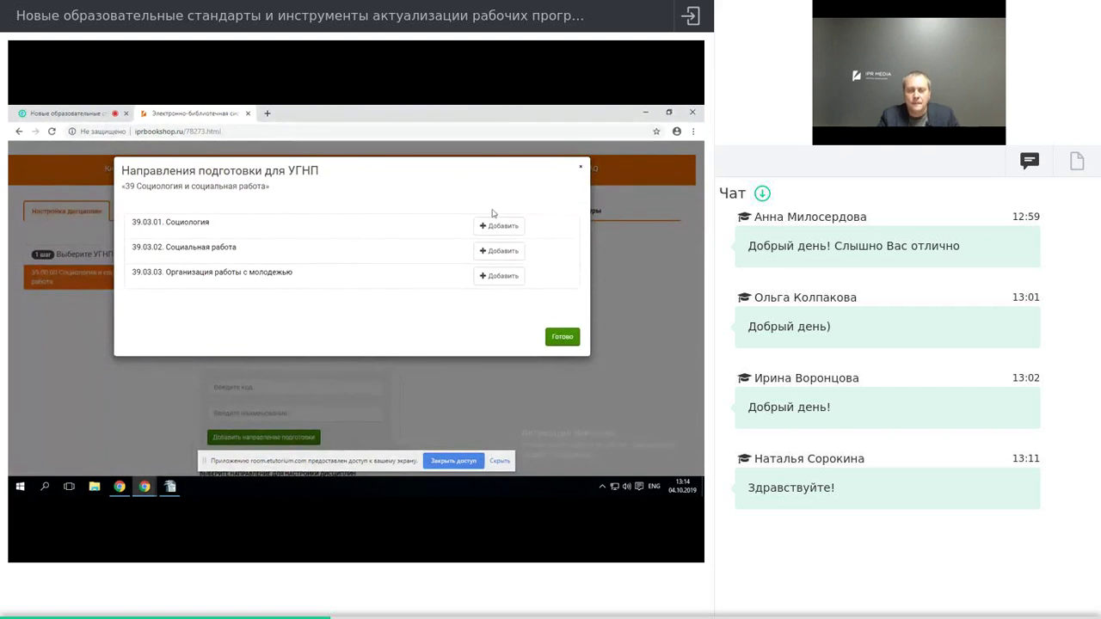
click(500, 226)
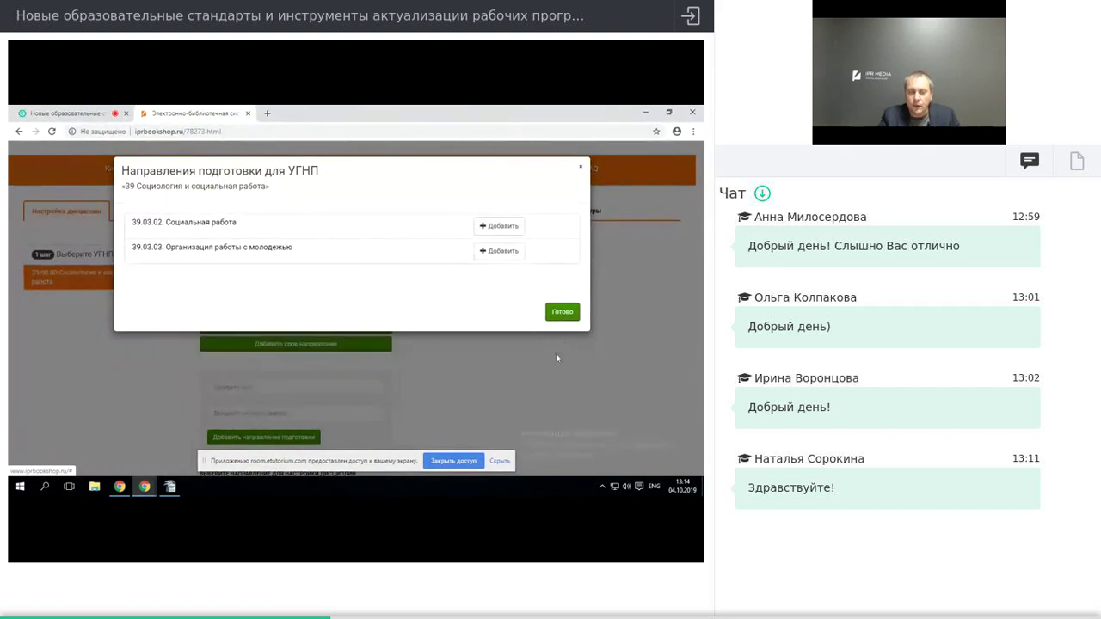
click(563, 314)
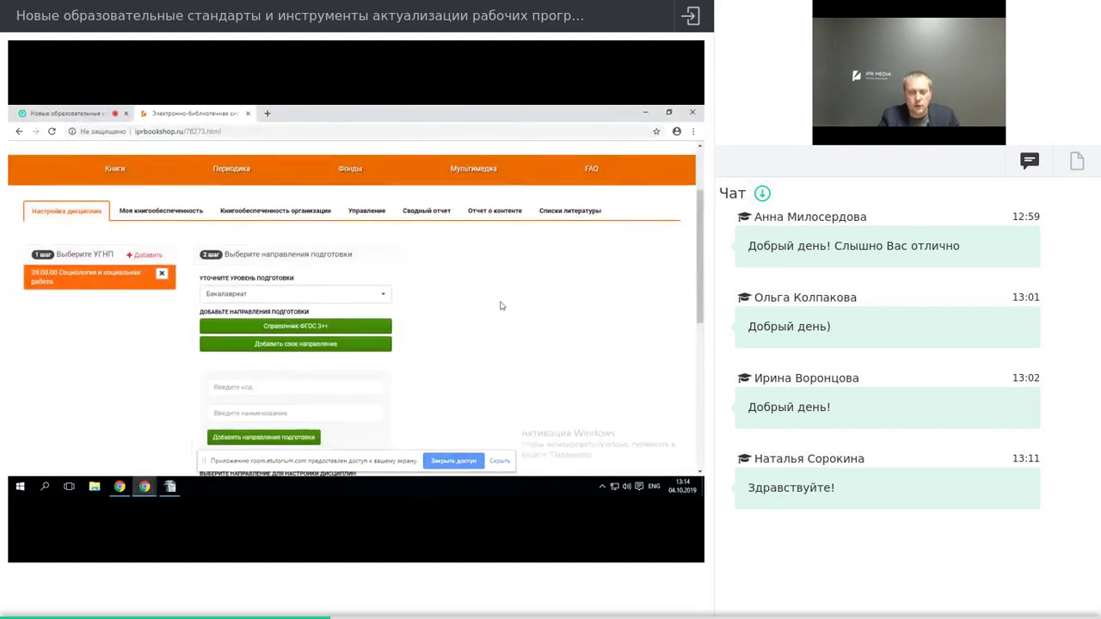
scroll(502, 305, down, 2)
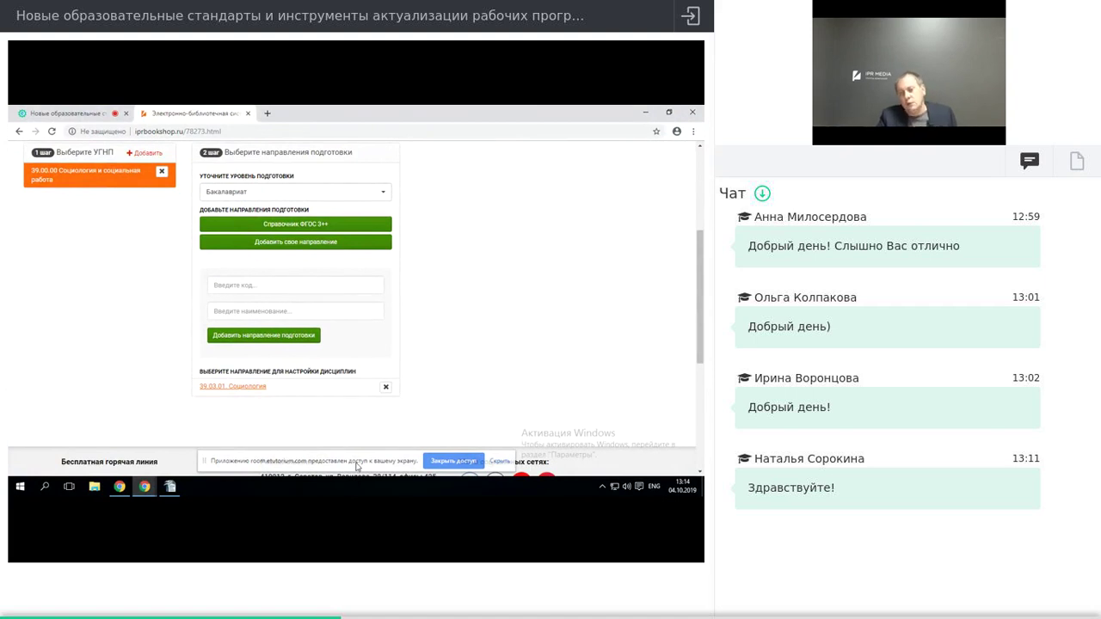
Select the direction 39.03.01 «Социология» and open its literature list in «Моя книгообеспеченность»
click(248, 386)
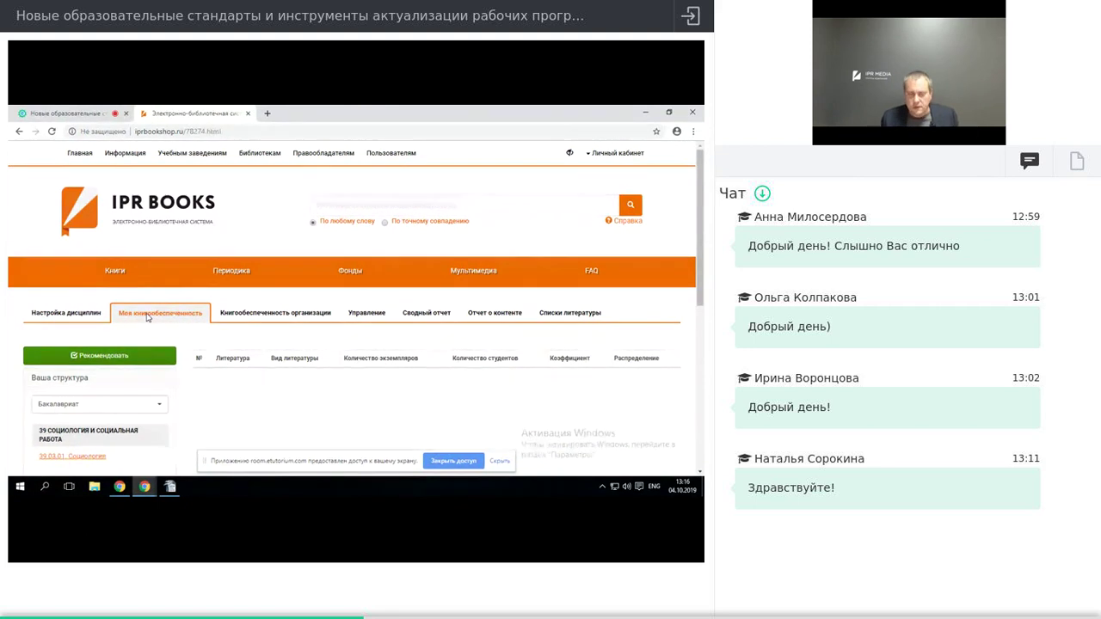
scroll(147, 318, down, 4)
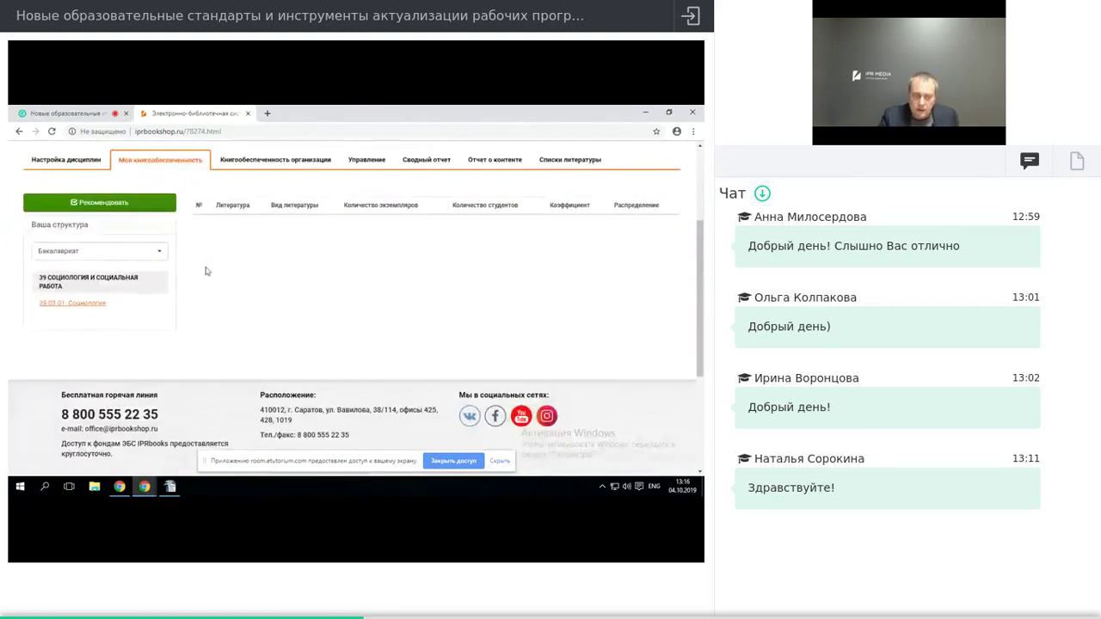
click(69, 305)
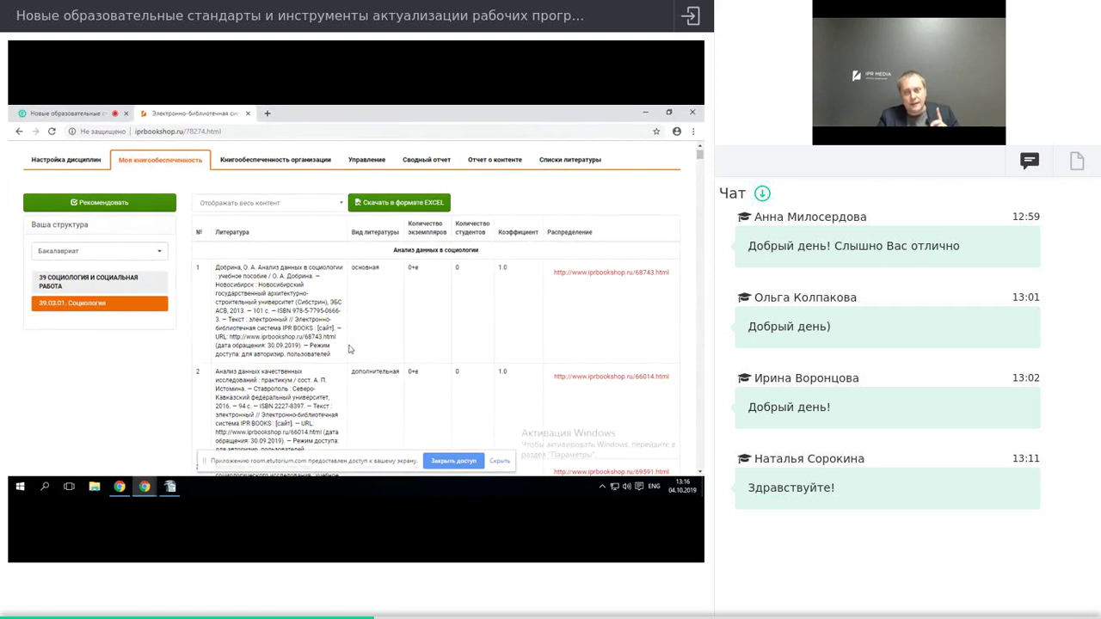
Filter the literature list to available content only, to unavailable content only, and back to all content
click(340, 205)
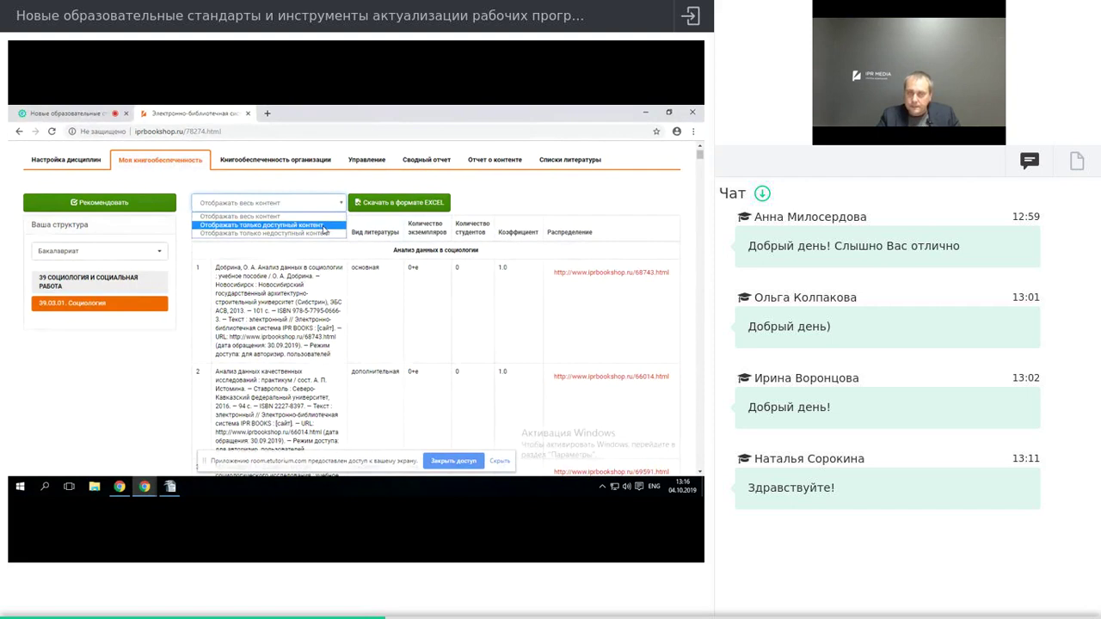
click(323, 226)
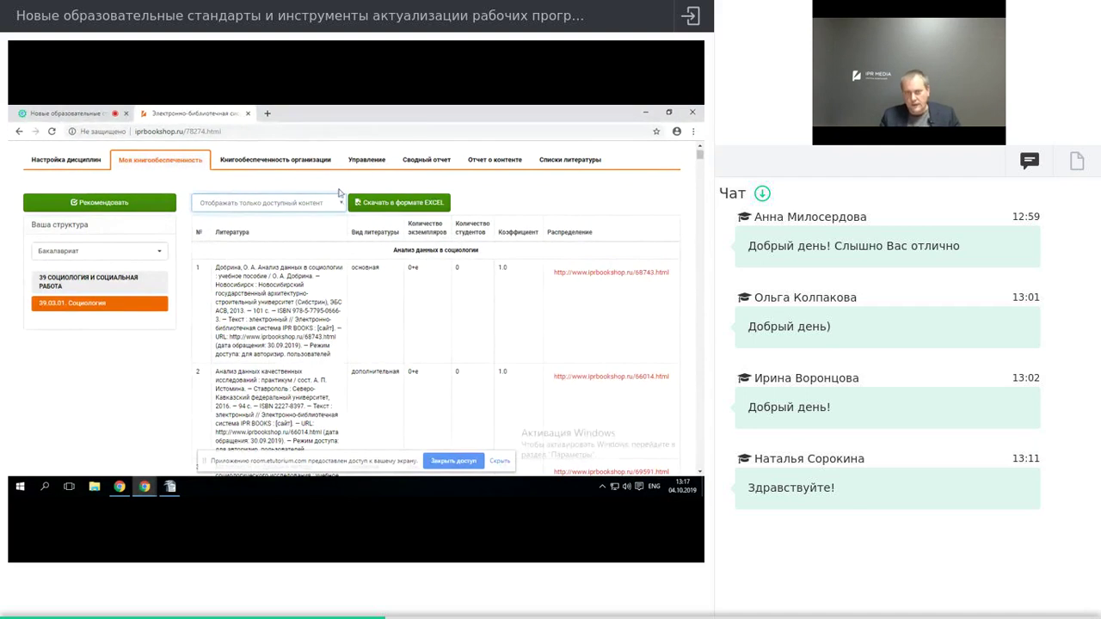
click(343, 203)
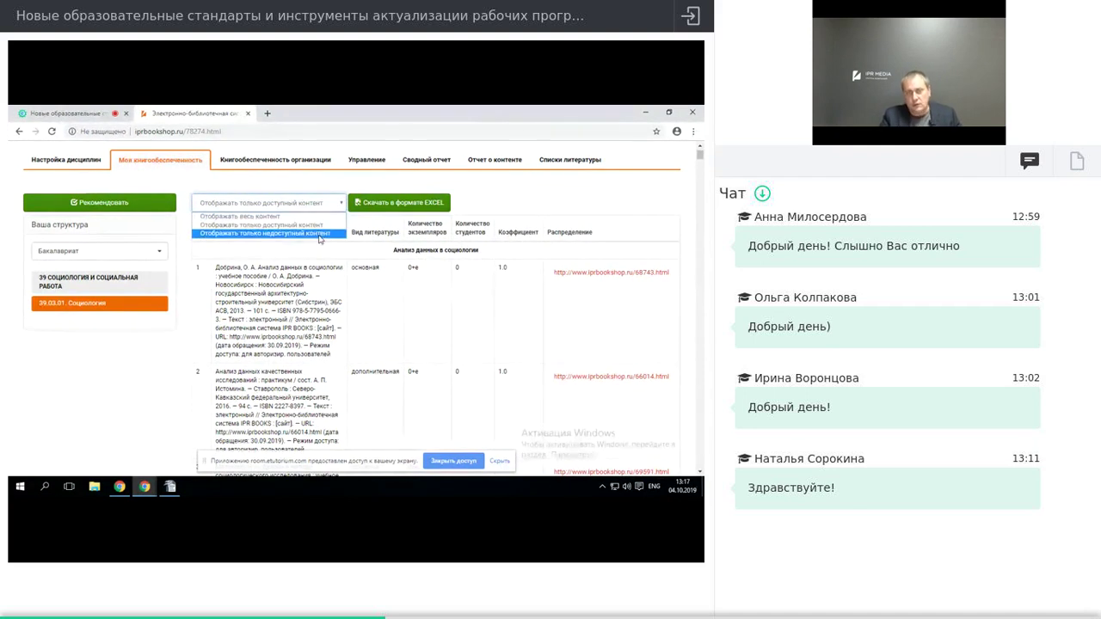
click(319, 235)
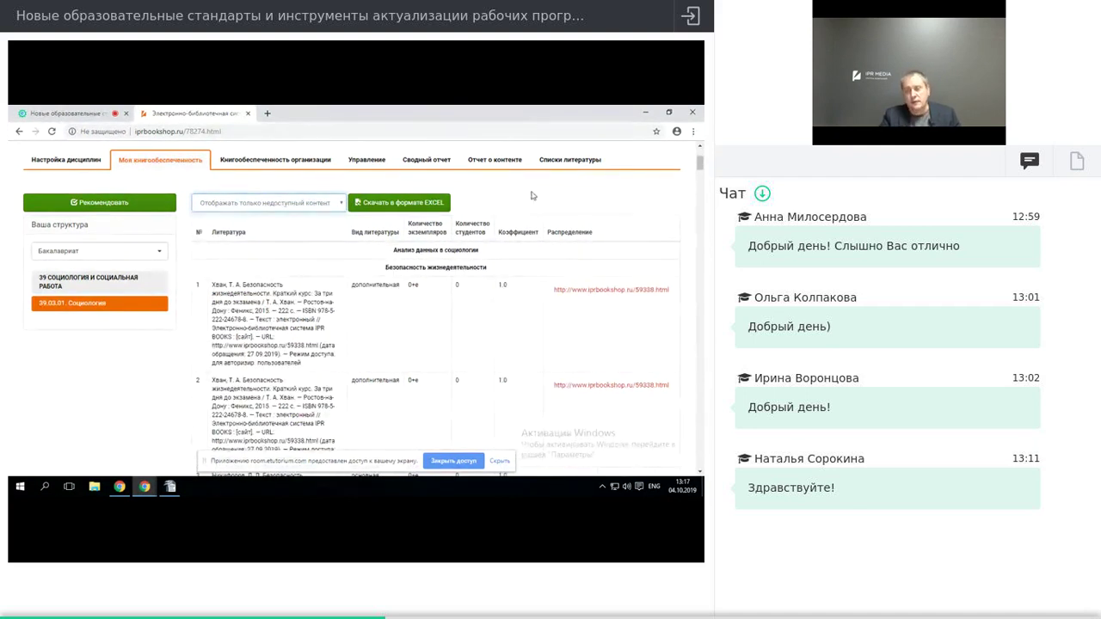
click(342, 207)
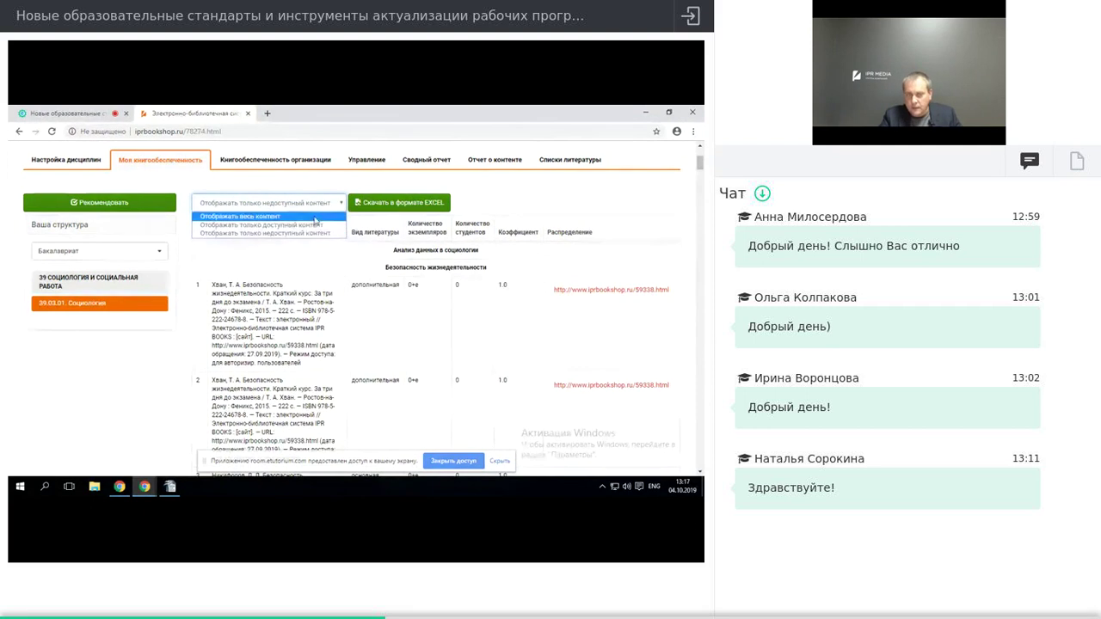
click(313, 217)
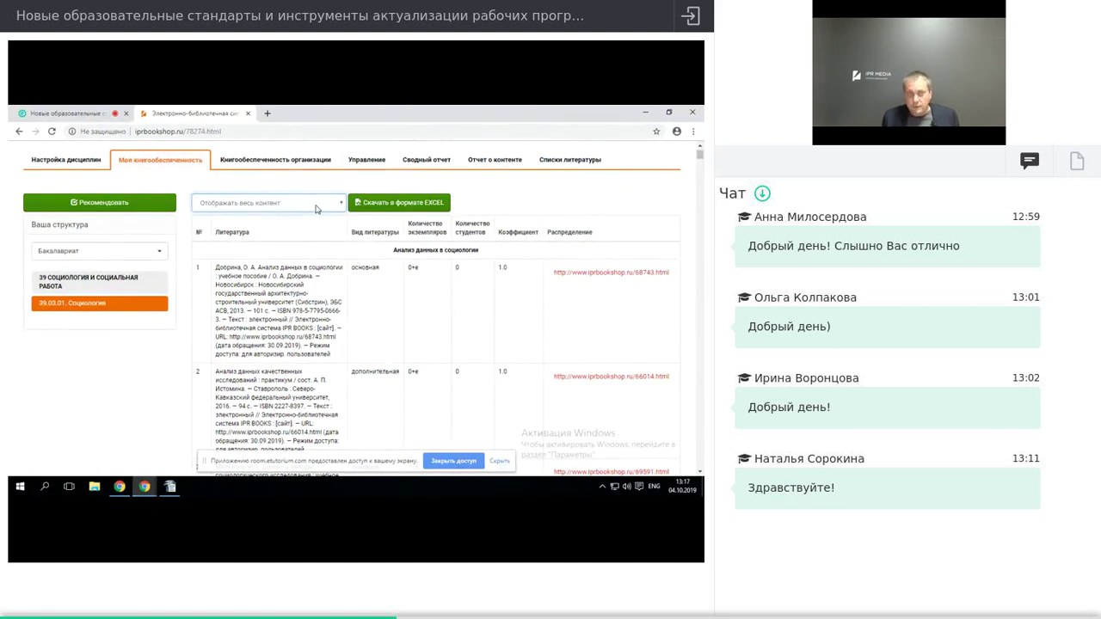
Open the «Управление» section and select the group 39 «Социология и социальная работа» for the Бакалавриат level
click(50, 113)
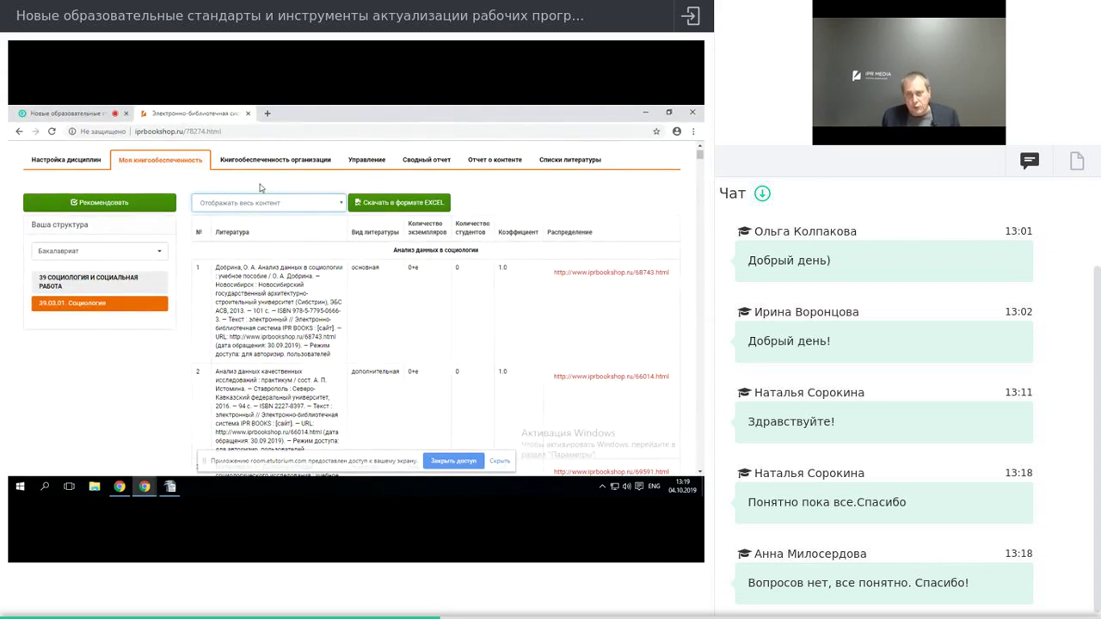
click(387, 160)
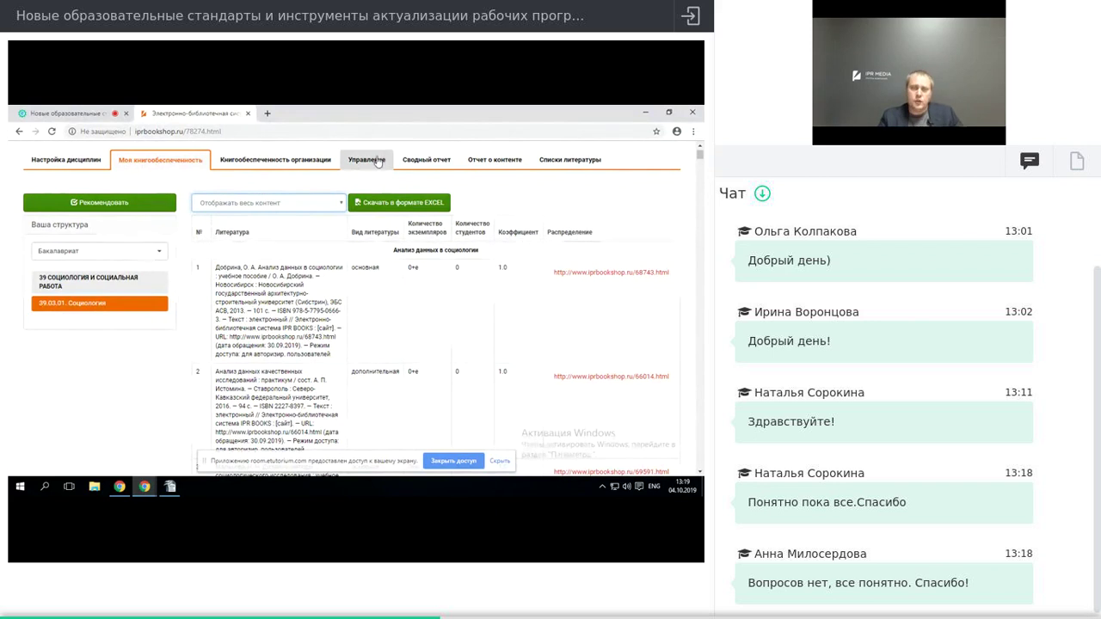
scroll(335, 237, down, 3)
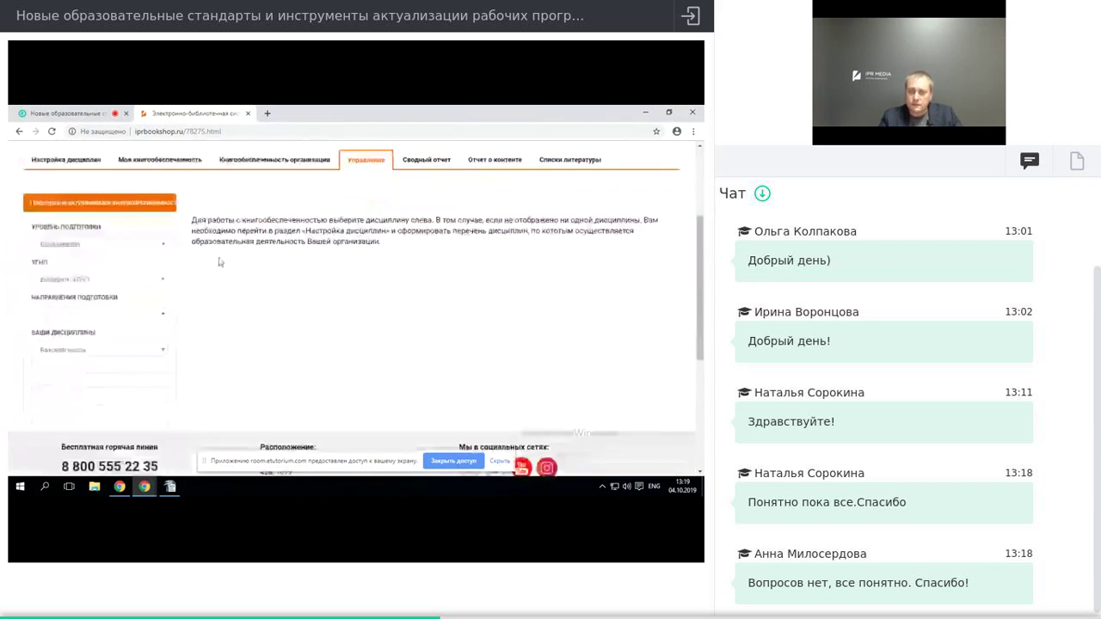
click(165, 280)
click(152, 301)
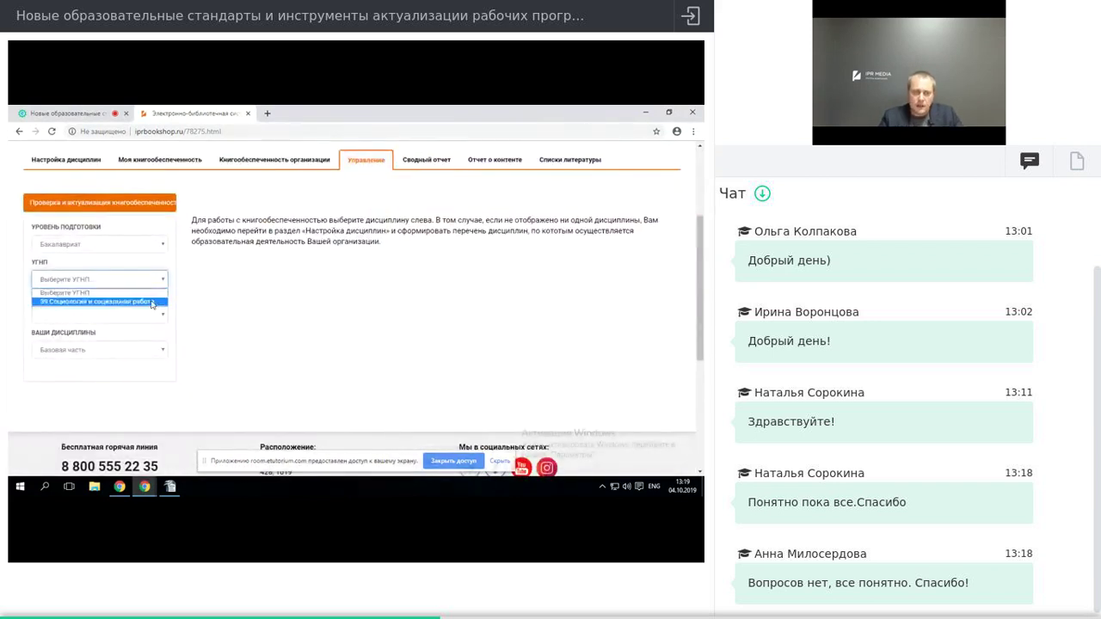
View the literature assigned to the basic-part disciplines «Политическая социология» and «Математика»
scroll(157, 300, down, 3)
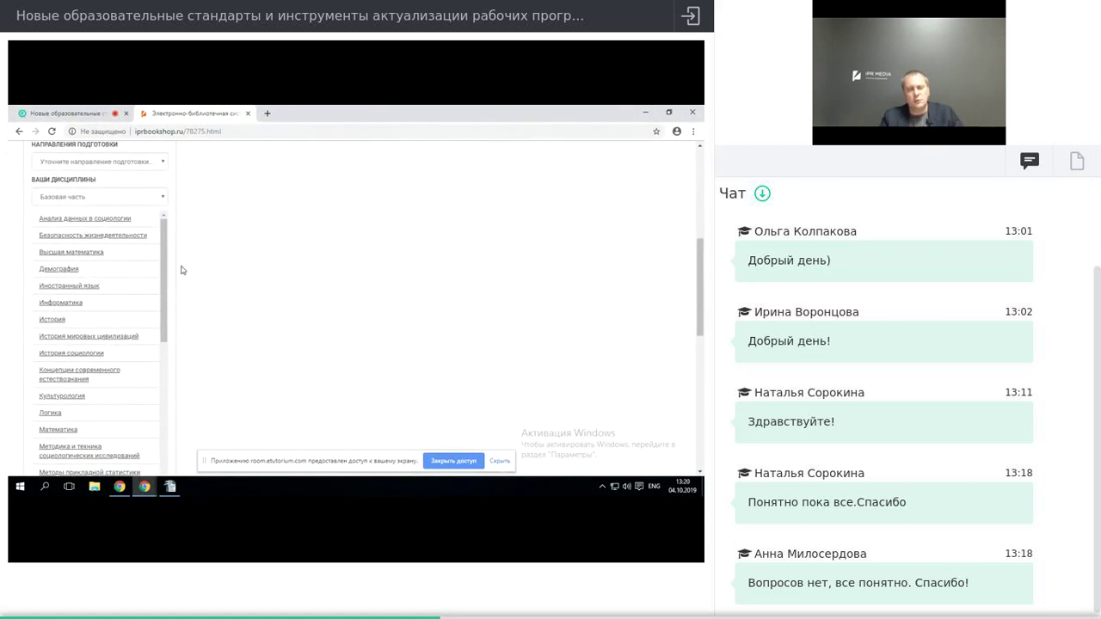
scroll(178, 270, down, 1)
scroll(138, 289, down, 3)
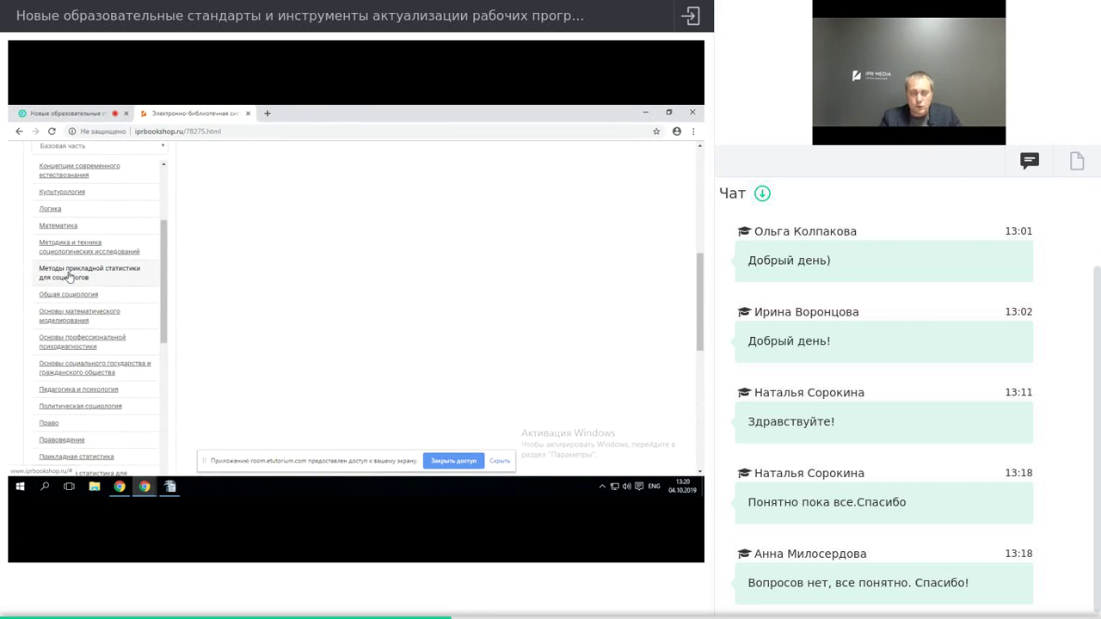
scroll(69, 274, down, 1)
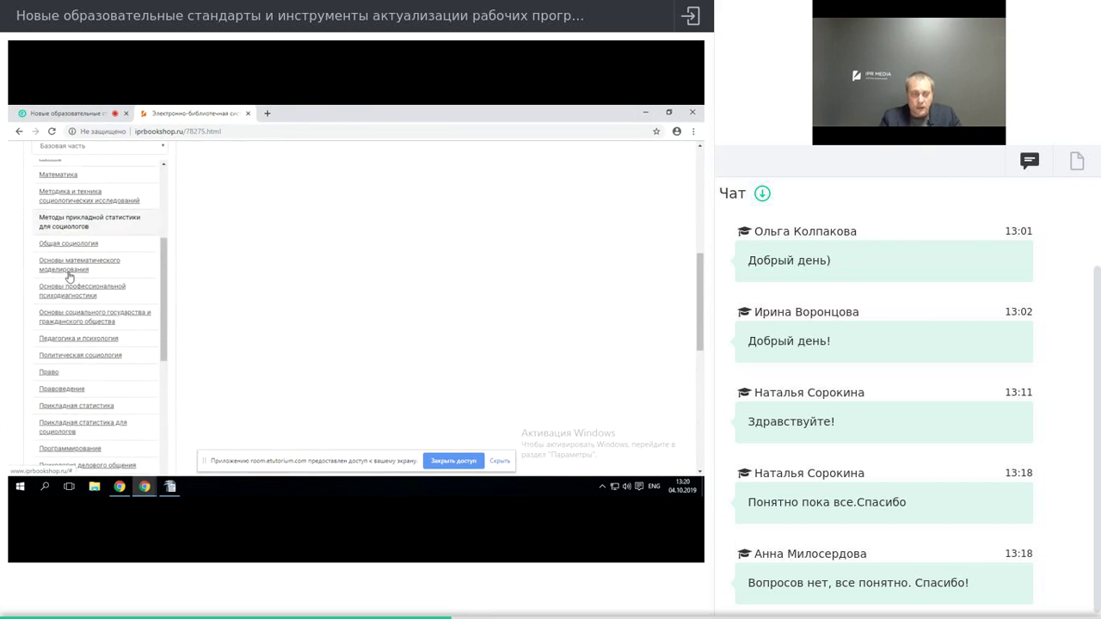
click(72, 357)
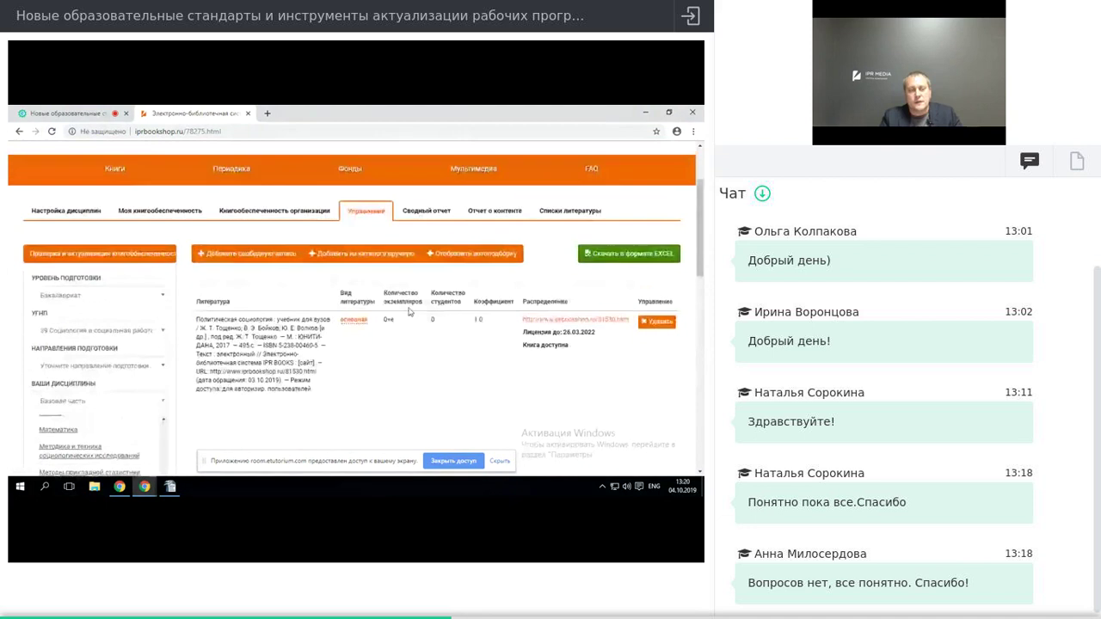
click(60, 326)
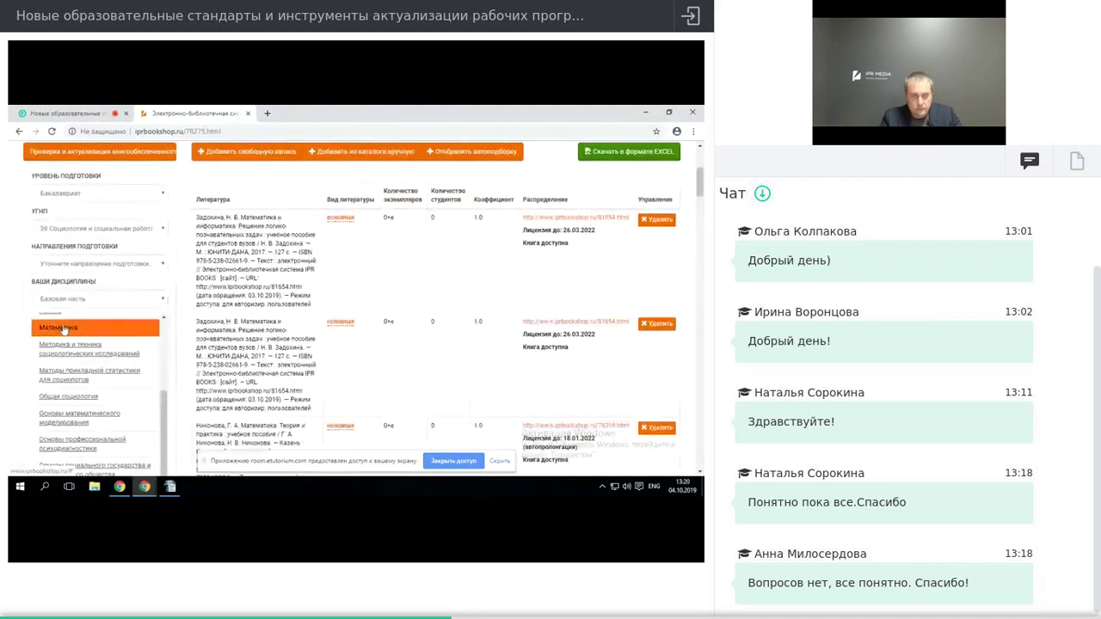
Open the discipline «Педагогика и психология» and review its assigned literature, licence terms and availability
scroll(56, 391, down, 2)
click(70, 393)
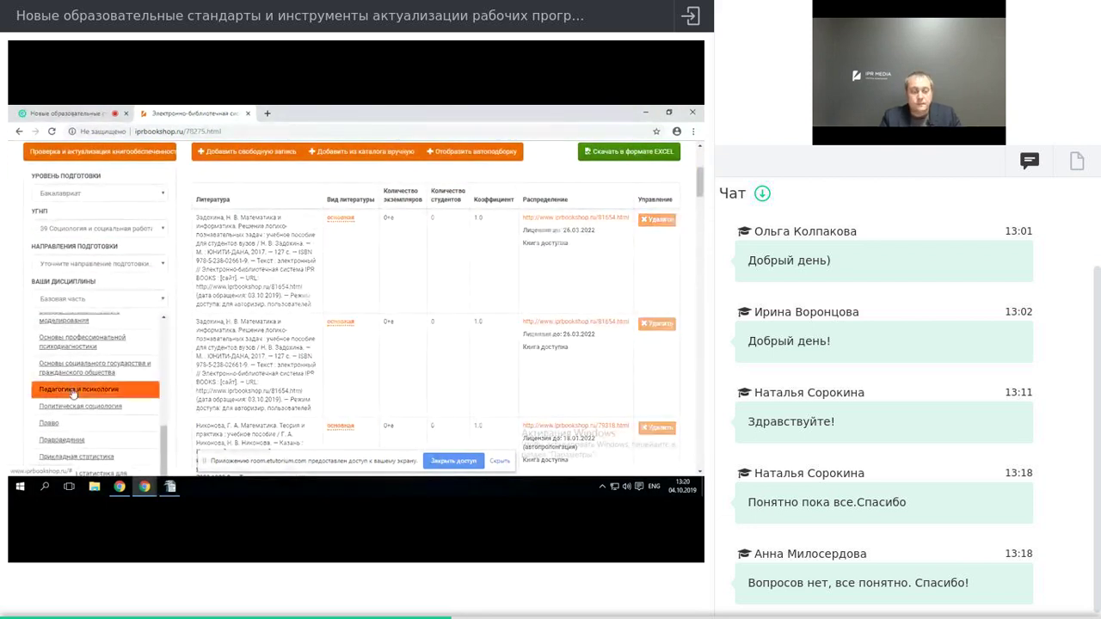
scroll(444, 334, down, 5)
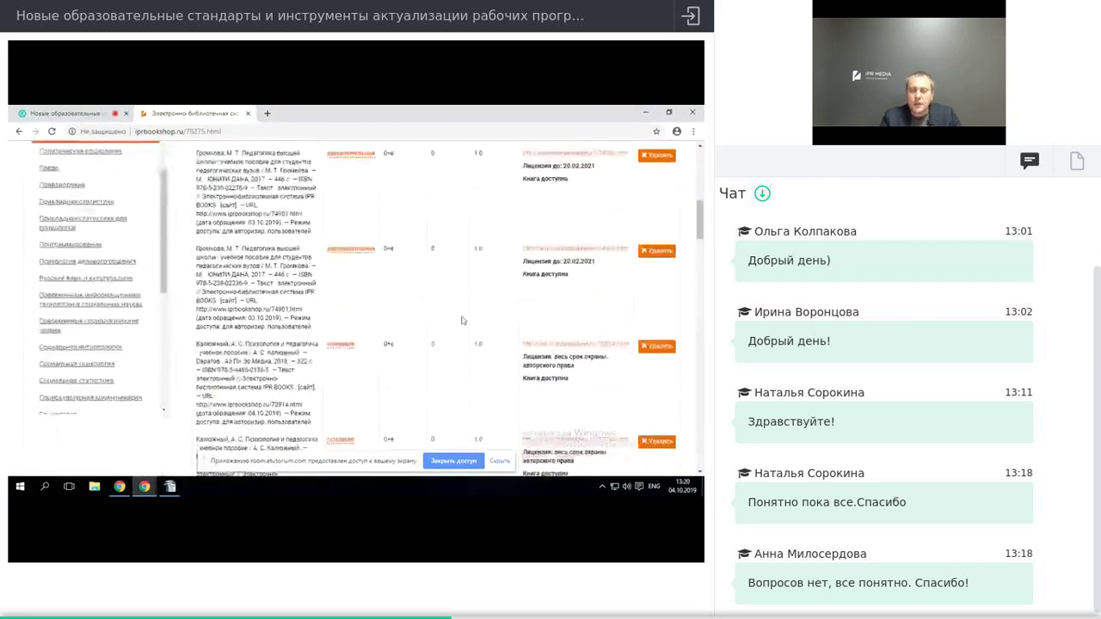
scroll(465, 320, up, 5)
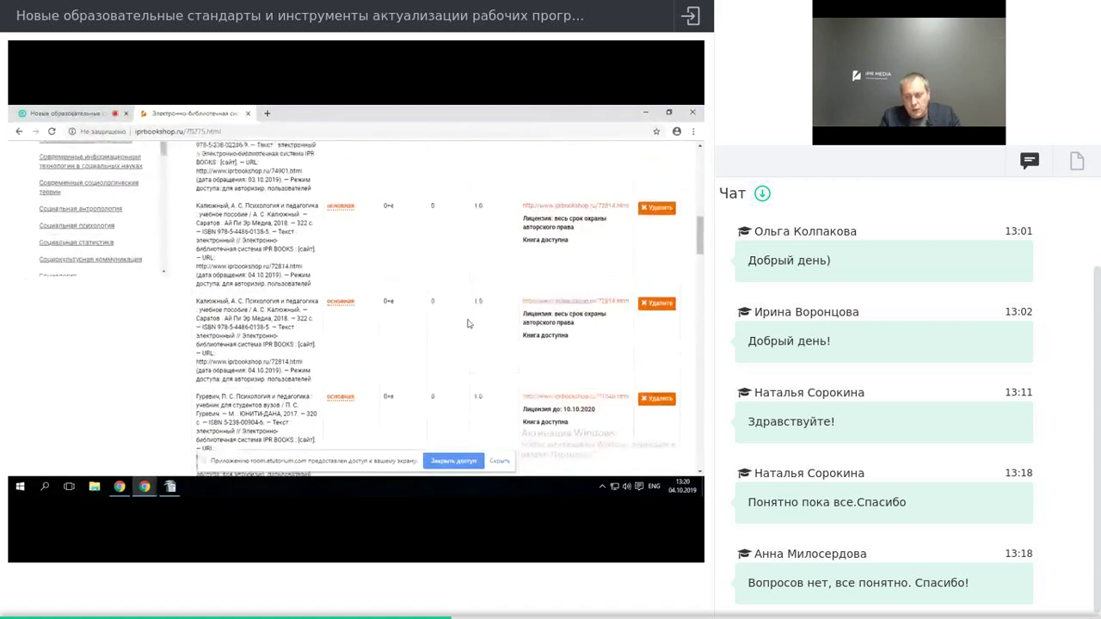
scroll(470, 325, up, 5)
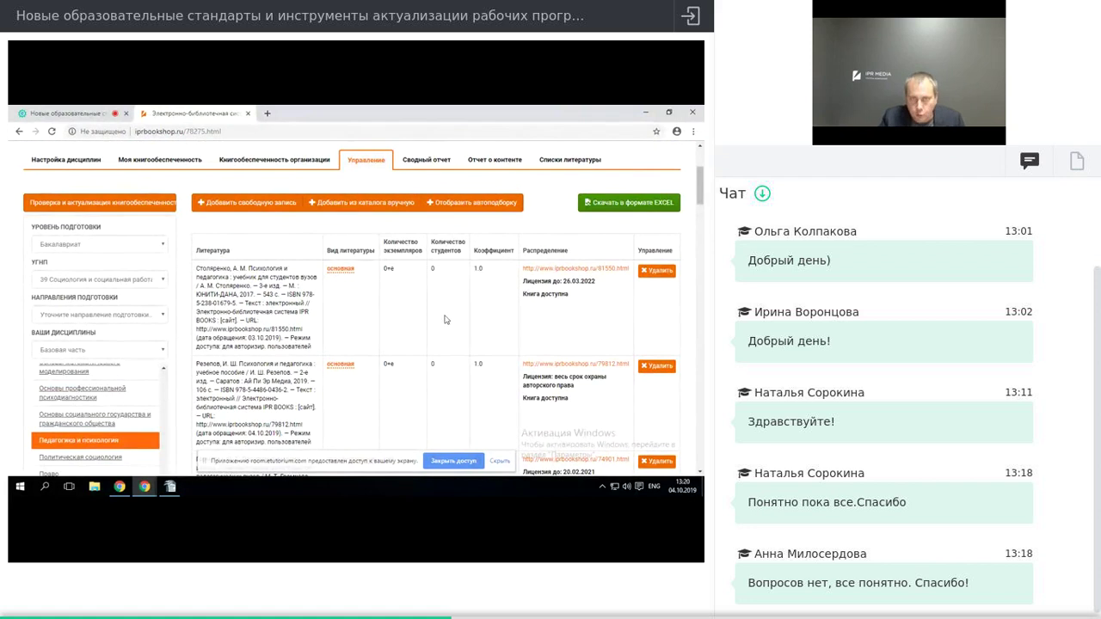
scroll(445, 315, down, 1)
scroll(444, 315, down, 2)
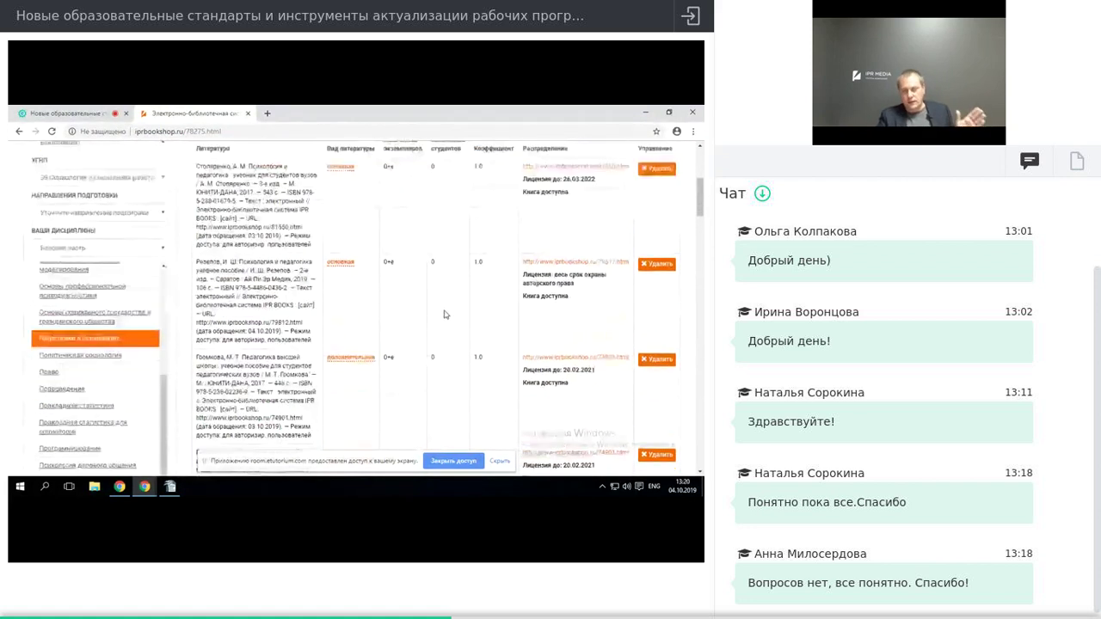
click(339, 167)
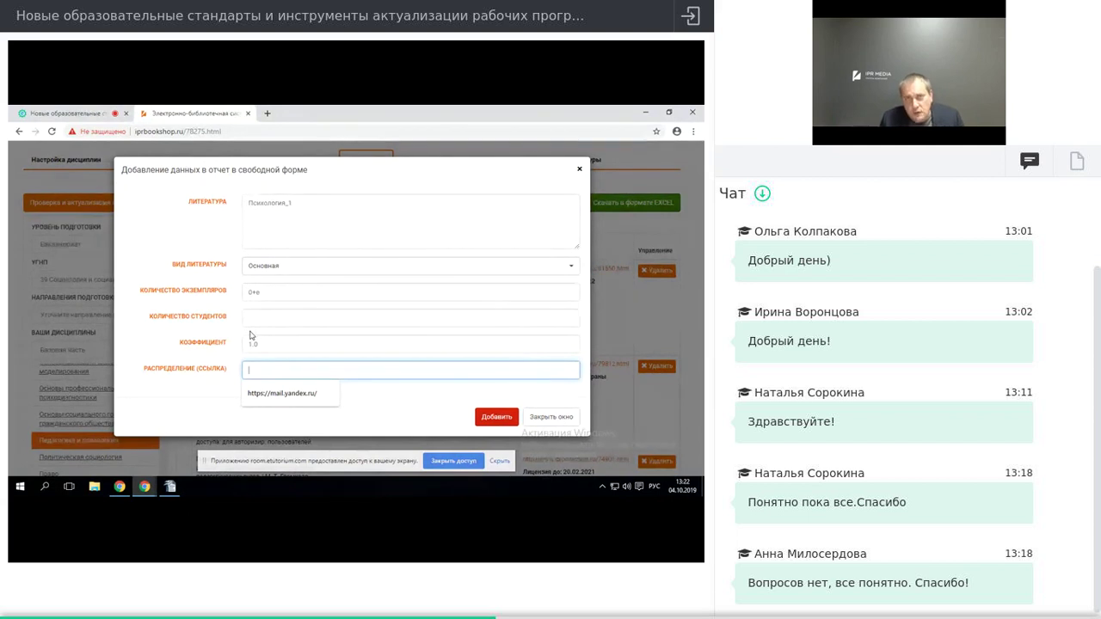
click(269, 395)
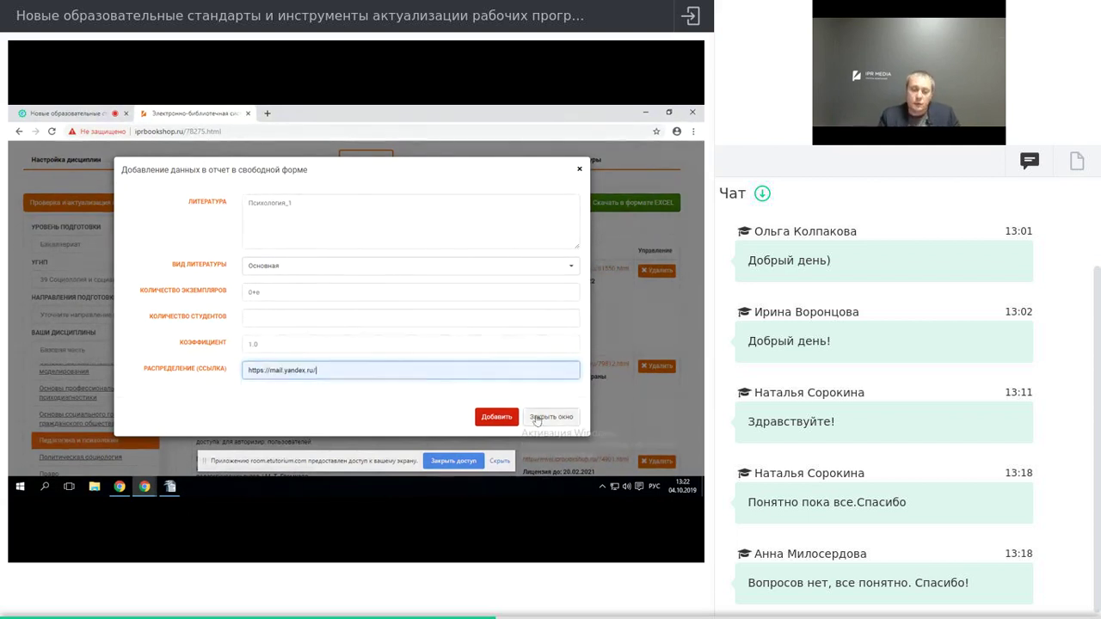
click(496, 417)
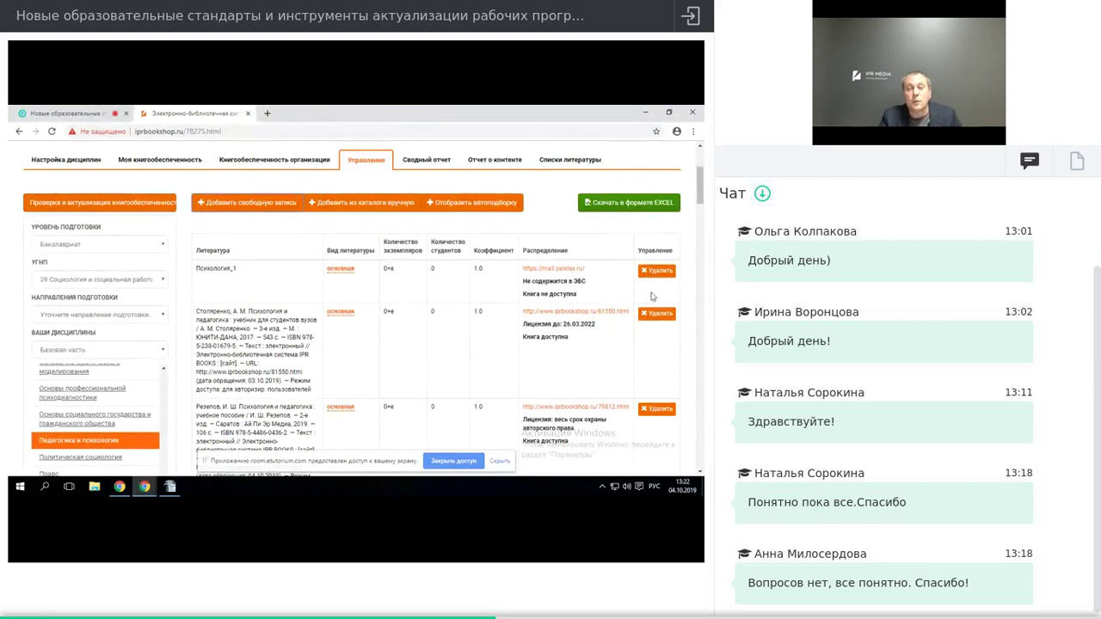
Delete the «Психология_1» record from the literature of the discipline «Педагогика и психология»
click(657, 271)
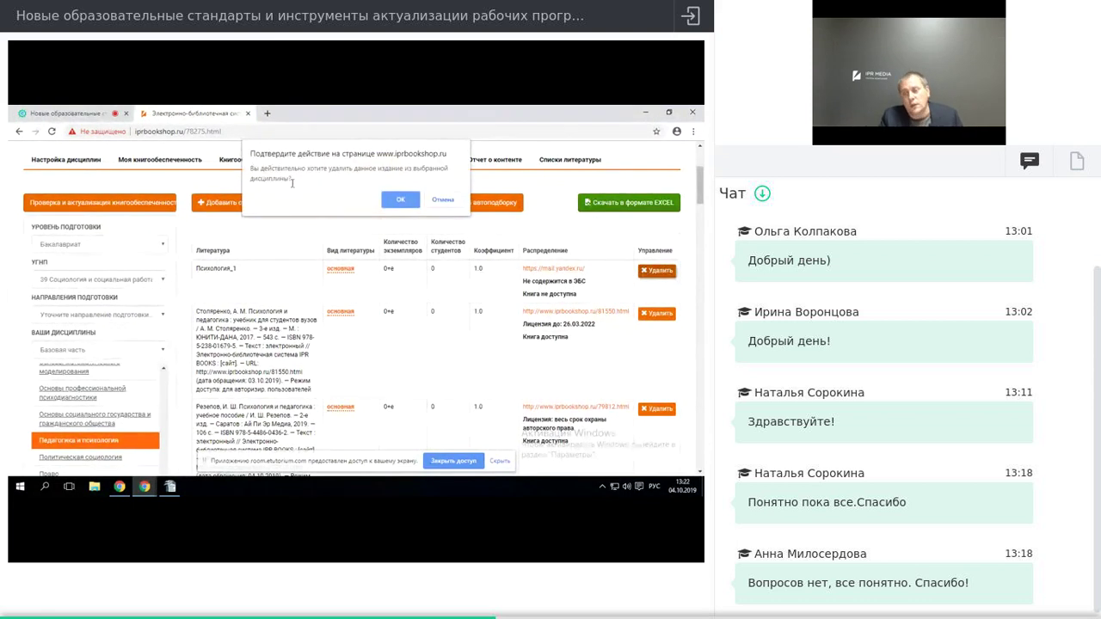
click(401, 202)
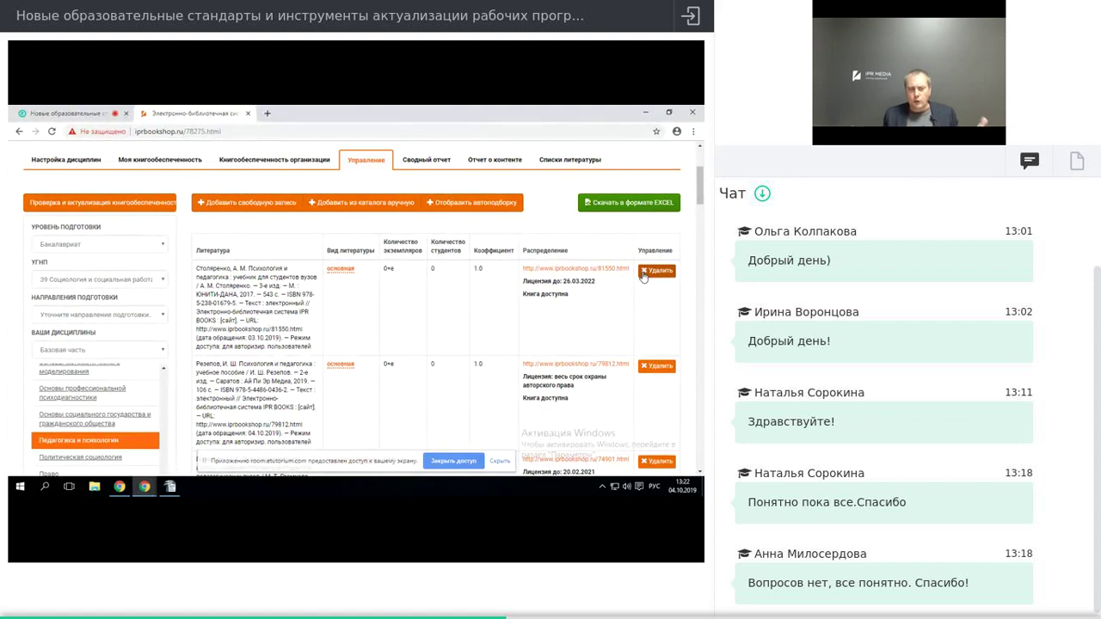
Search the catalogue for editions for «Педагогика и психология» in group 39 «Социология и социальная работа» with «Педаг» in the title
click(357, 203)
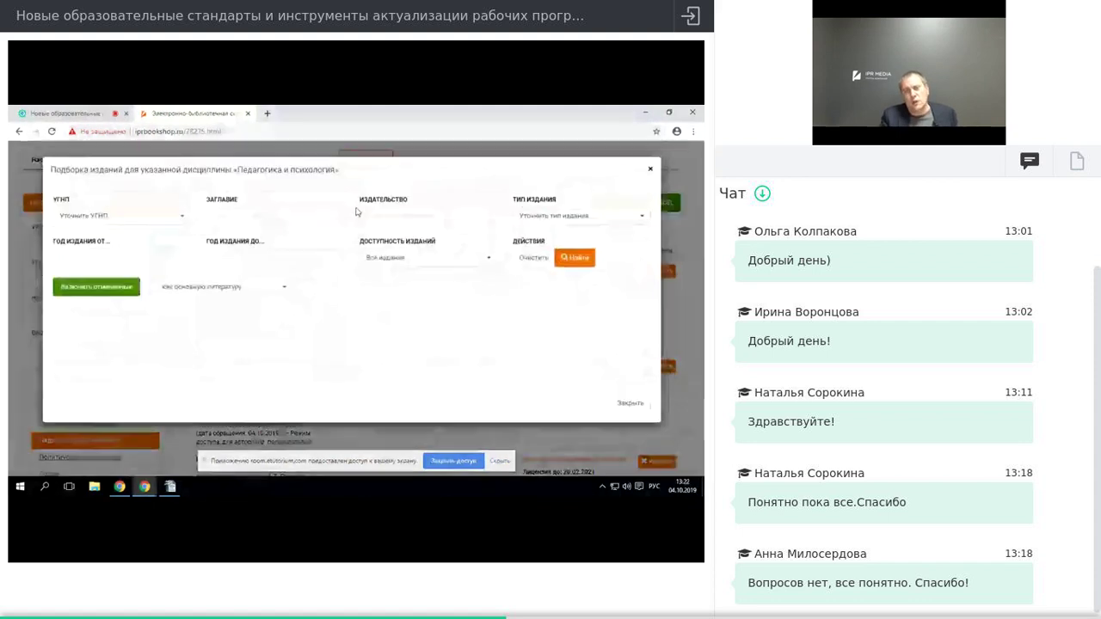
click(176, 216)
scroll(172, 342, down, 5)
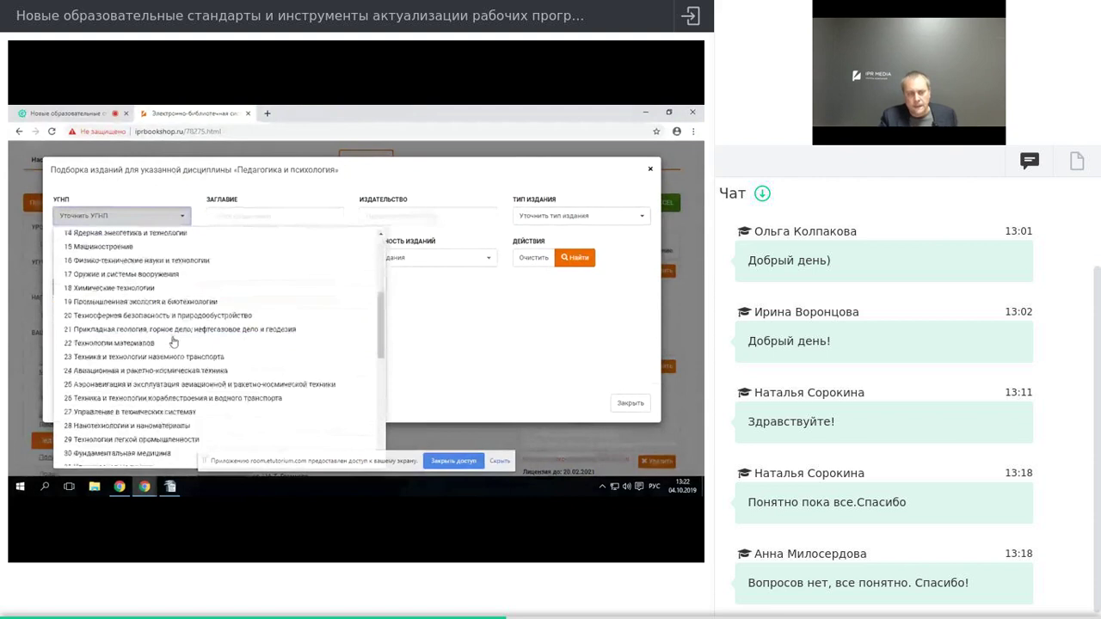
click(172, 414)
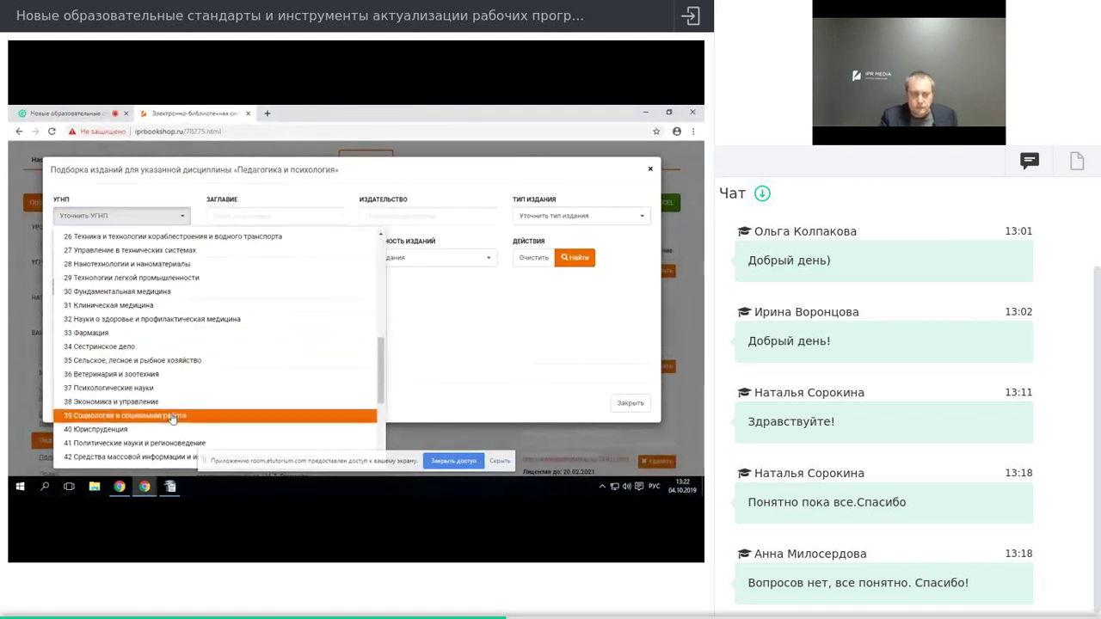
click(268, 214)
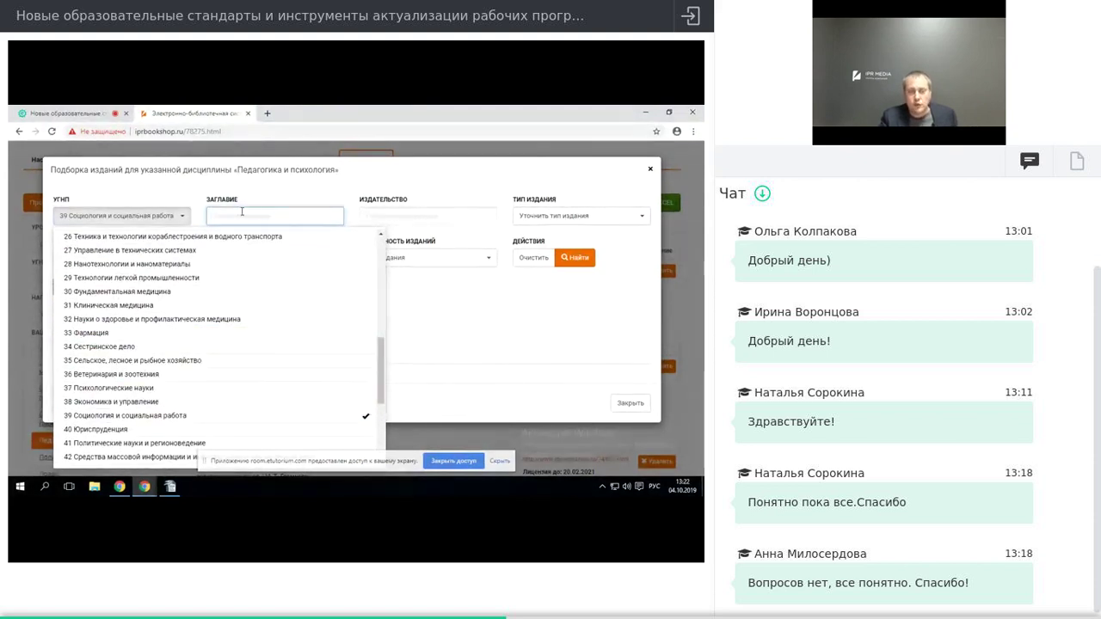
text(Пе)
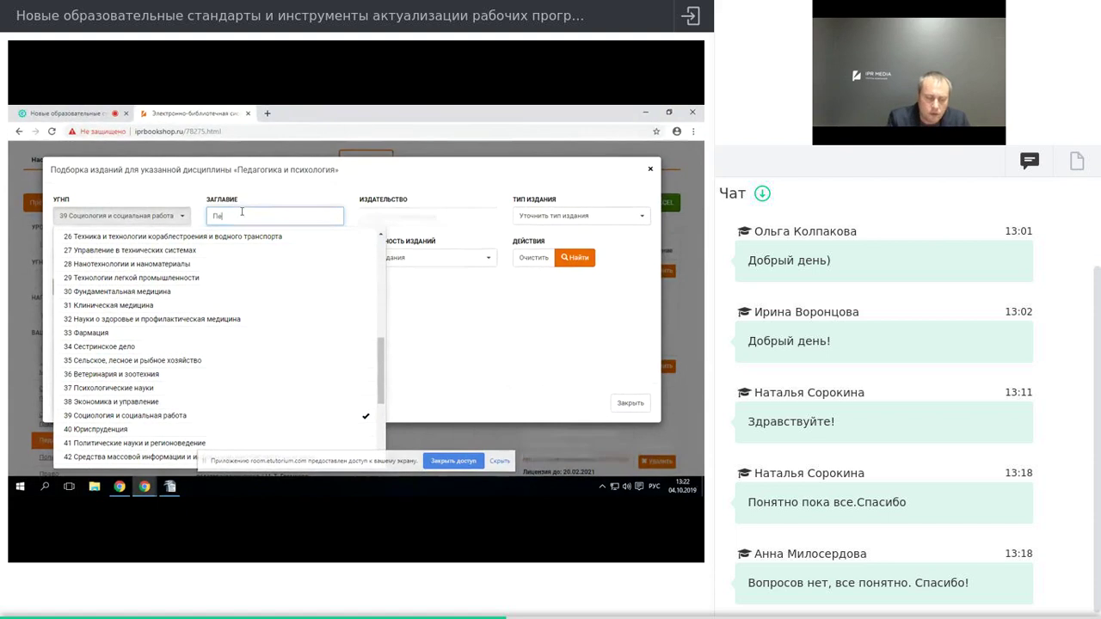
text(даг)
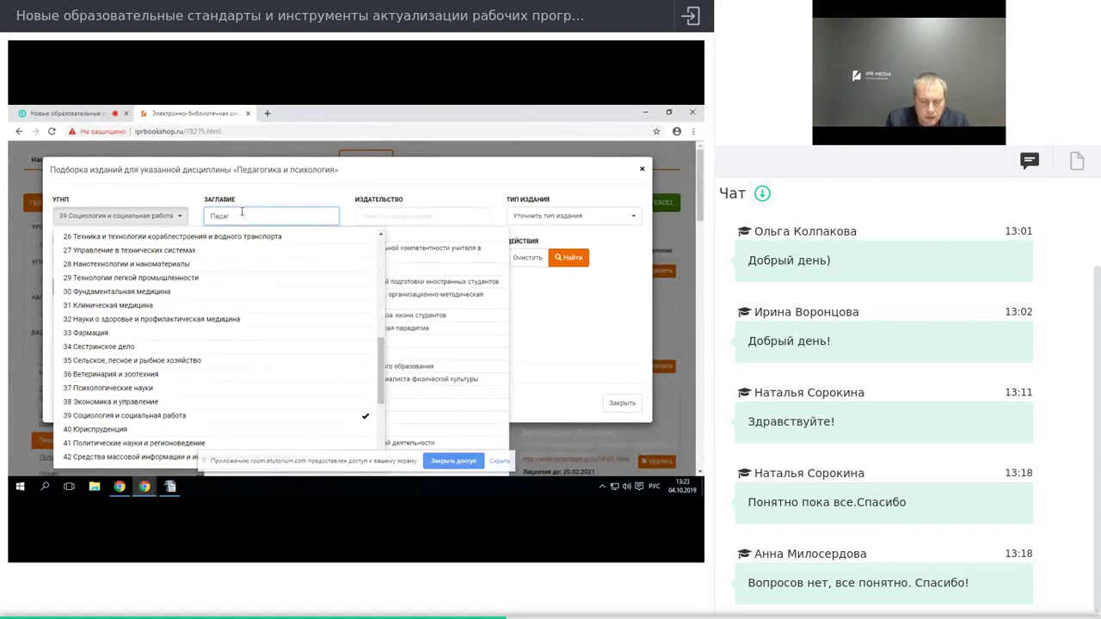
key(Return)
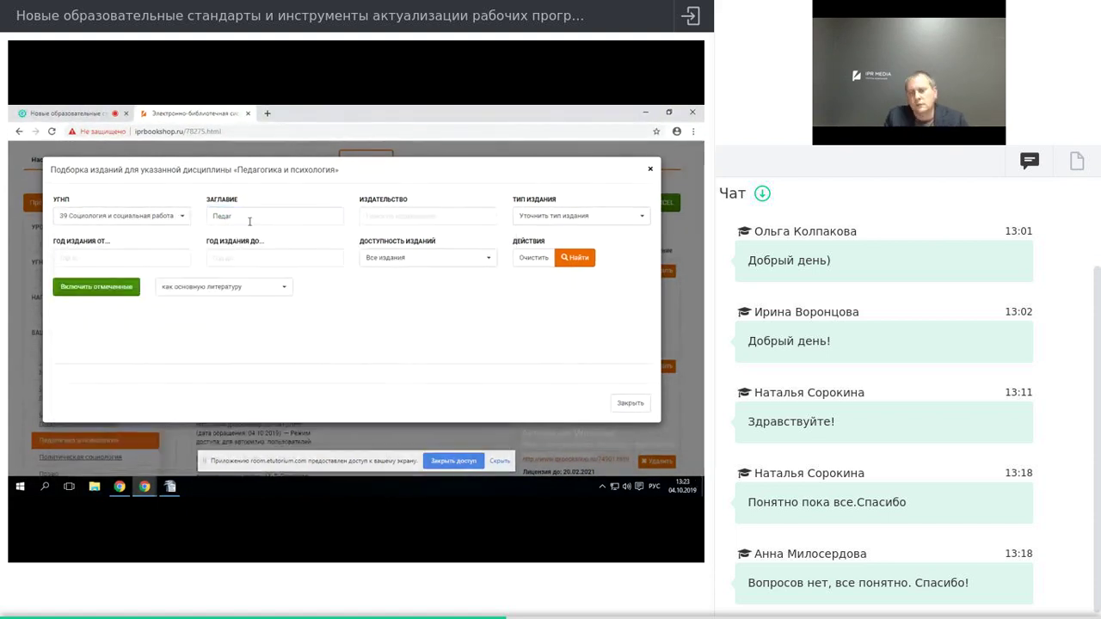
click(249, 221)
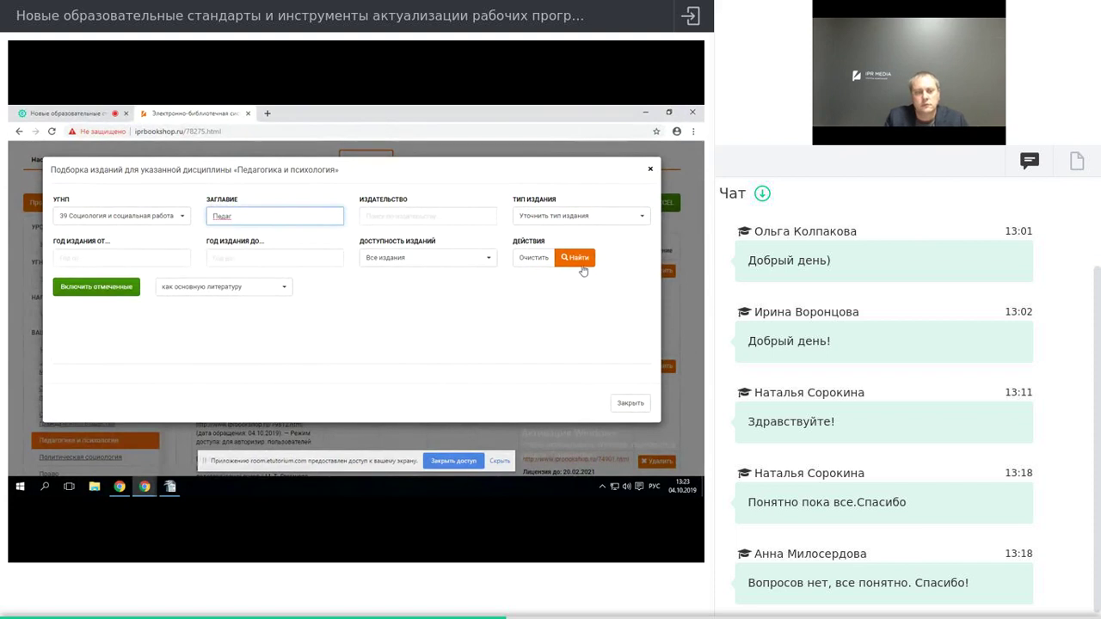
click(580, 262)
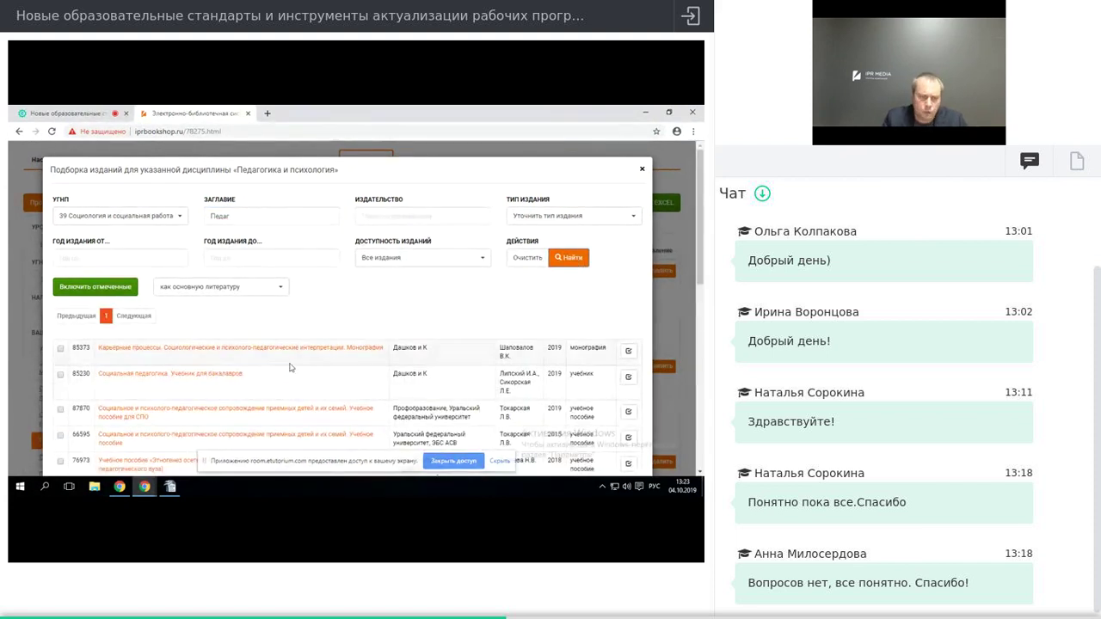
scroll(290, 367, down, 3)
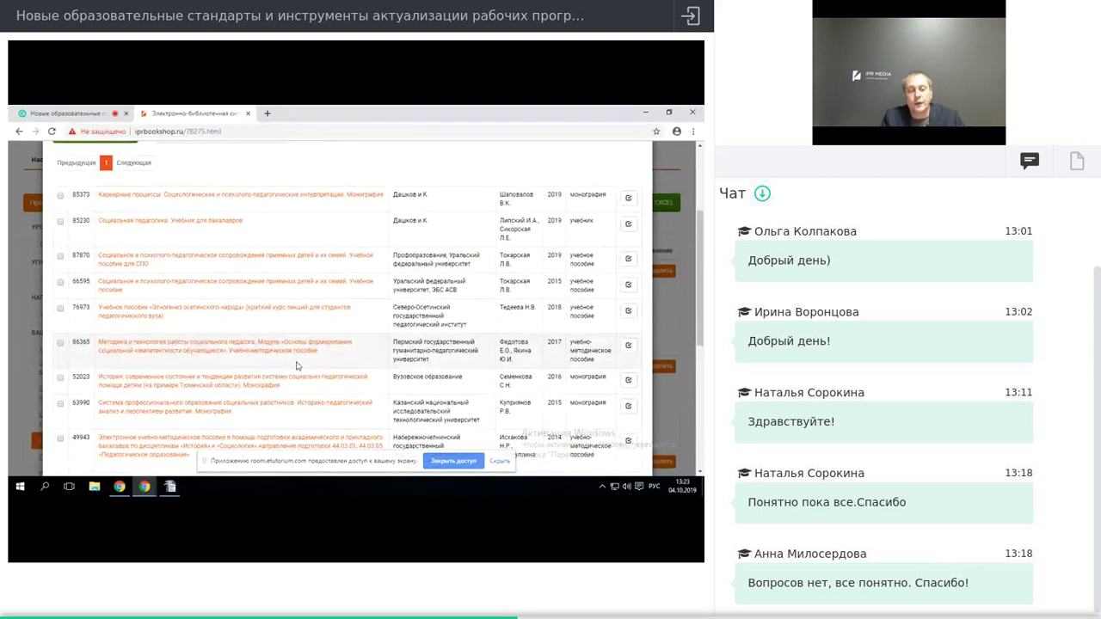
View the automatic selection of editions for «Педагогика и психология» and close it without including any
scroll(293, 353, up, 2)
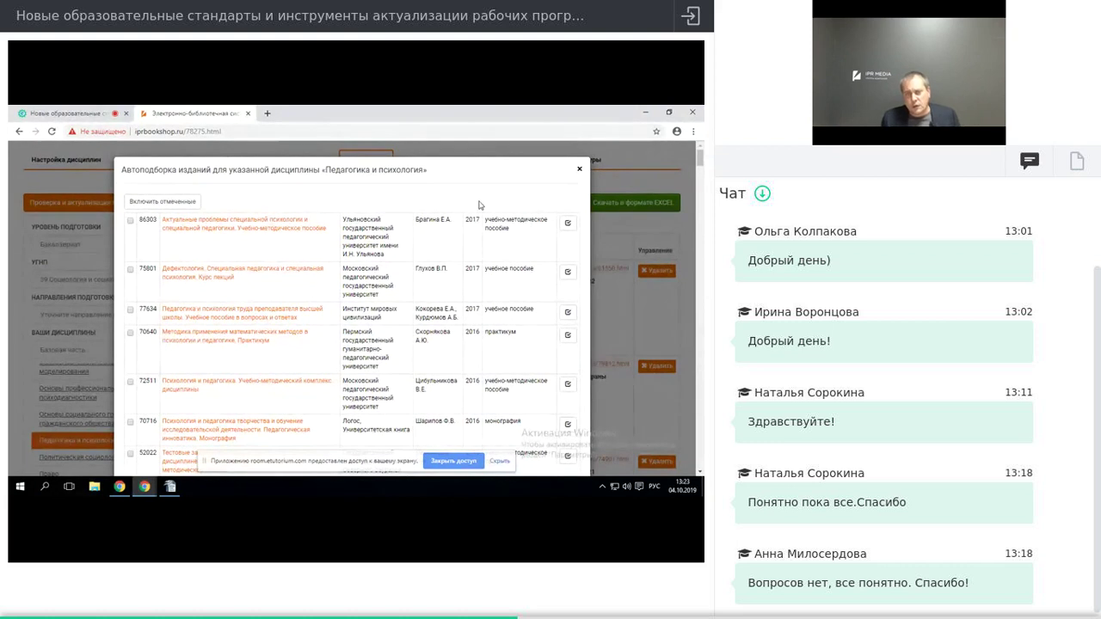
click(581, 170)
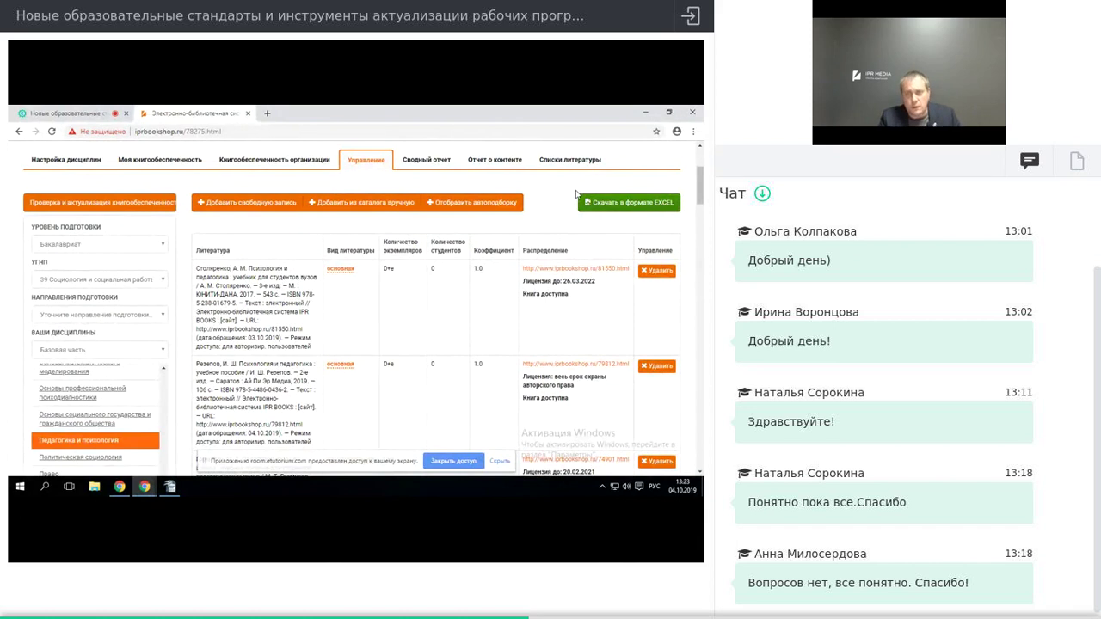
Open the «Сводный отчет» and review the amounts of basic and additional literature per discipline
click(425, 161)
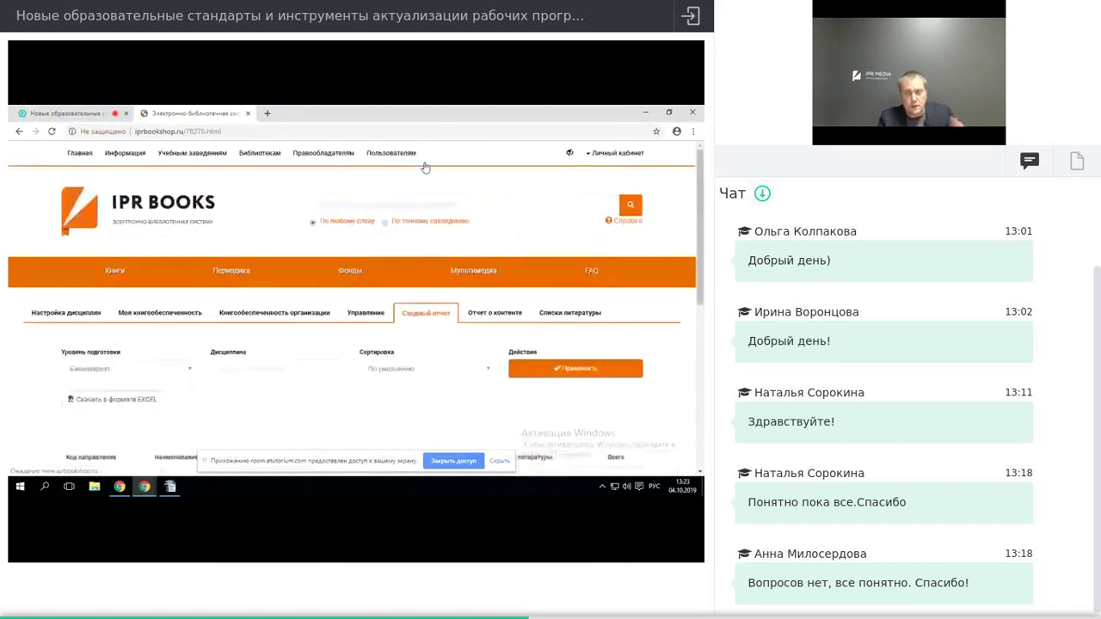
scroll(401, 301, down, 2)
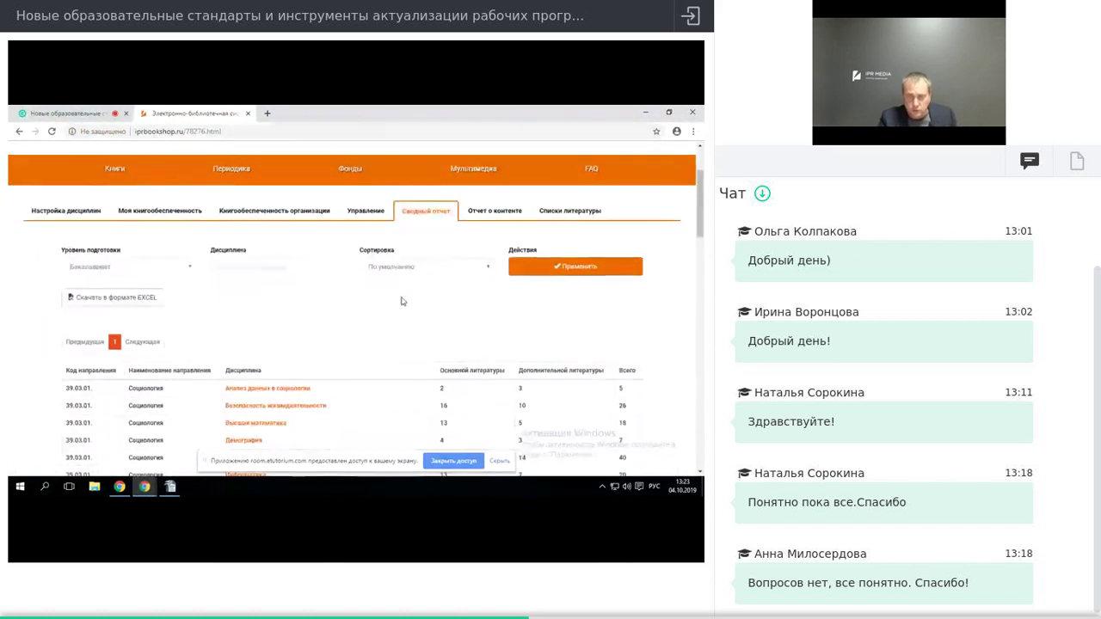
scroll(403, 303, down, 2)
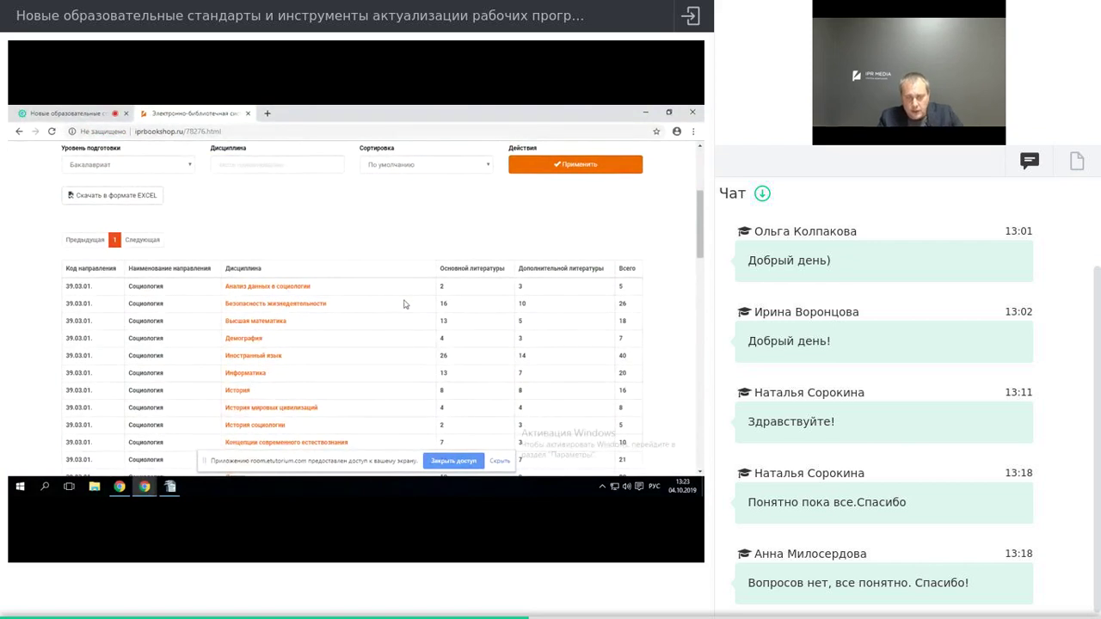
scroll(404, 303, down, 1)
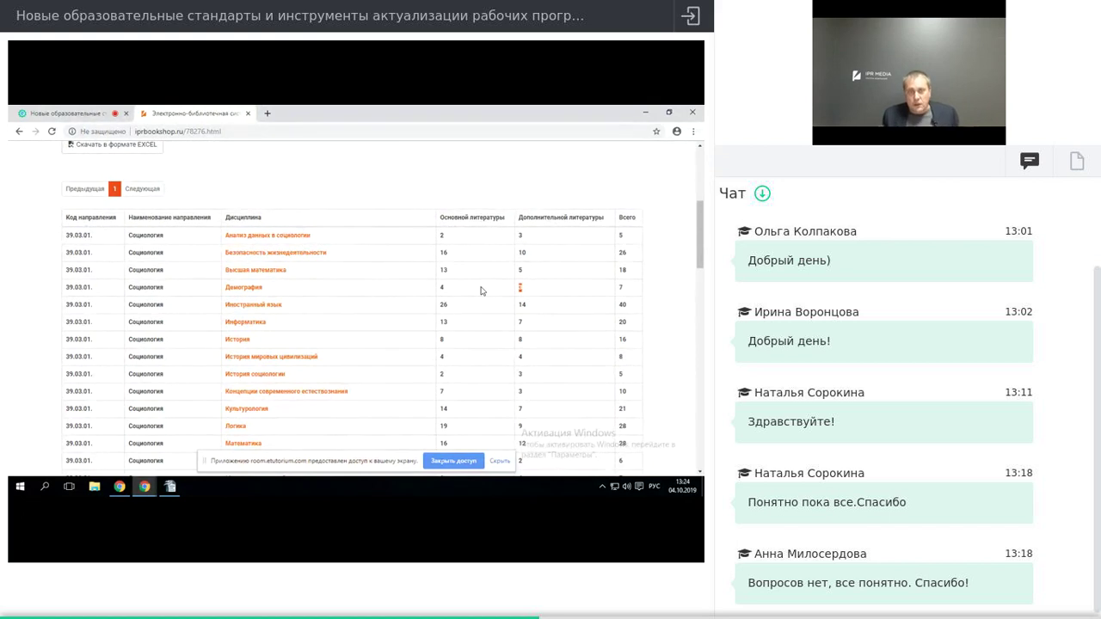
scroll(482, 291, up, 3)
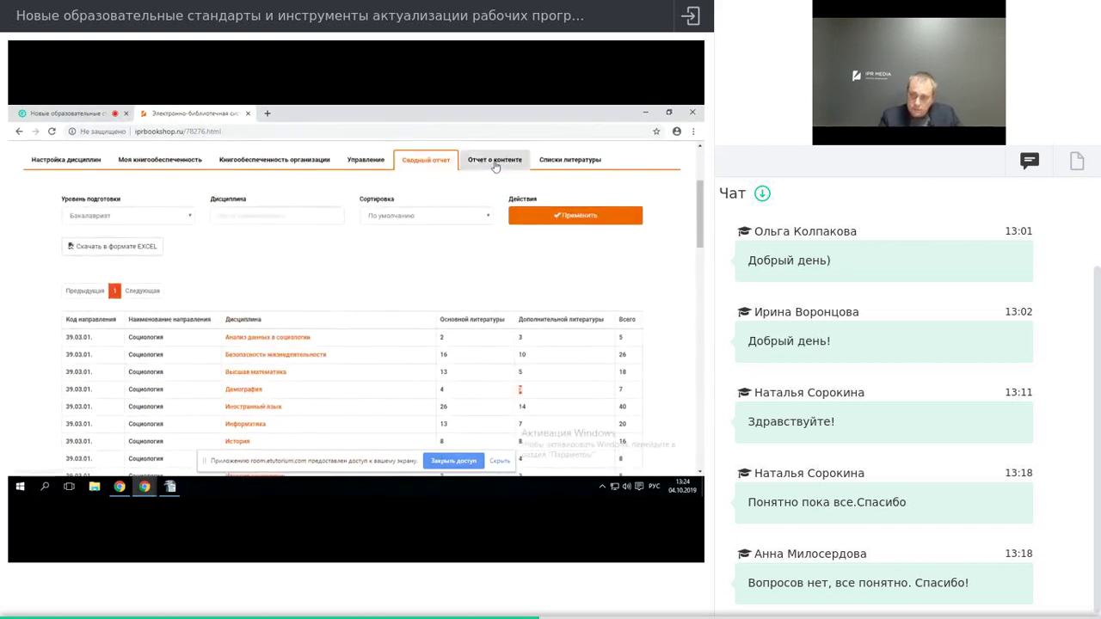
Open the «Отчет о контенте» and review the licence, availability and disciplines of the listed books
click(495, 164)
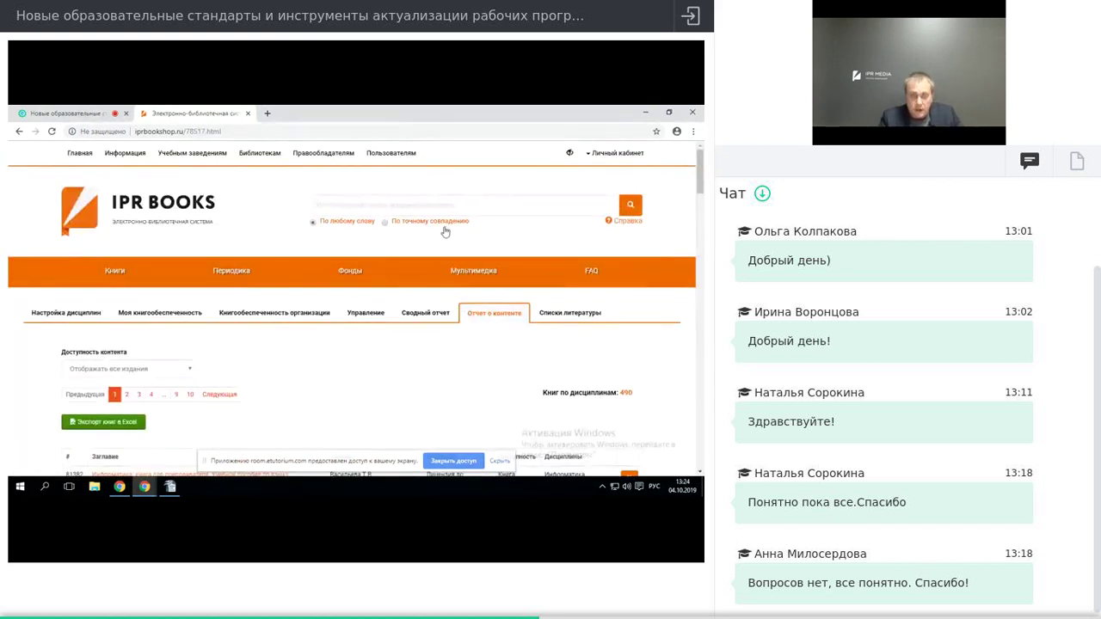
scroll(446, 231, down, 2)
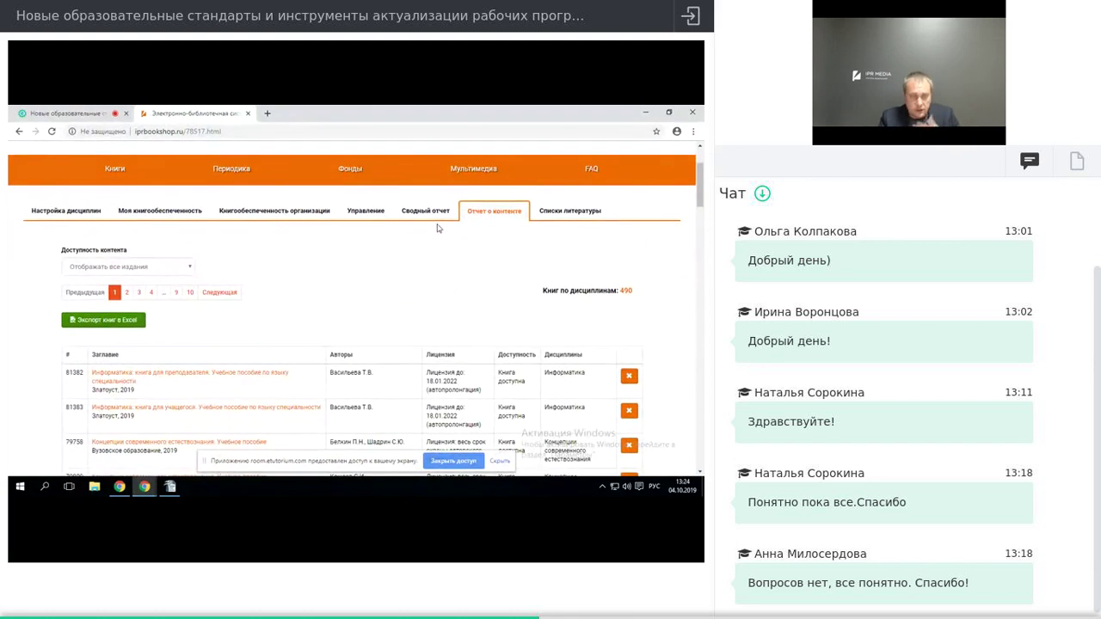
scroll(443, 220, down, 2)
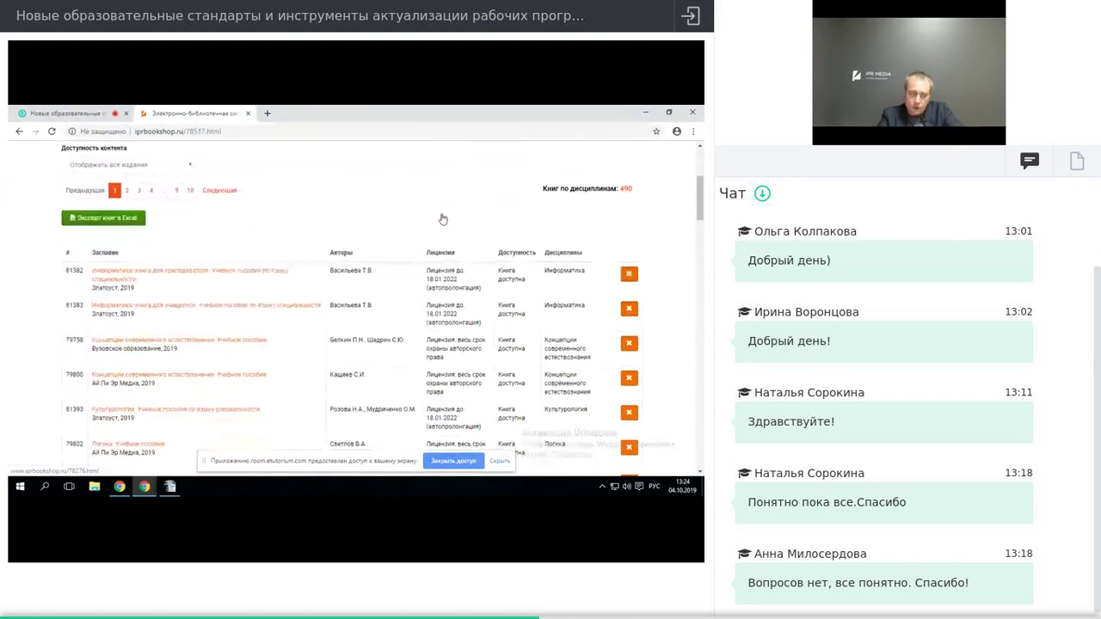
scroll(446, 221, down, 1)
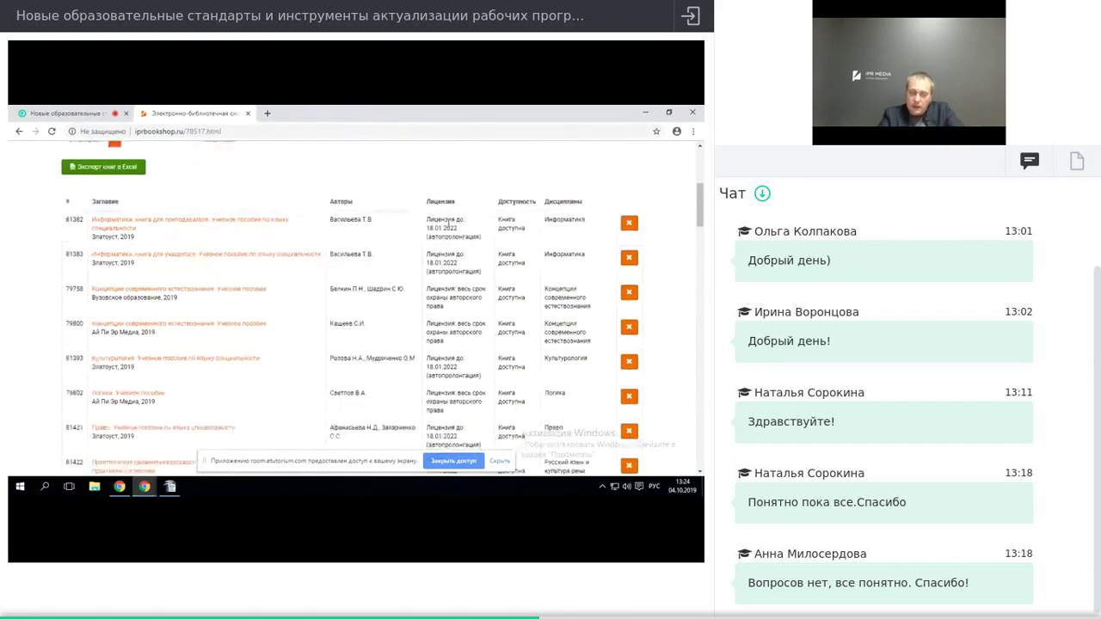
scroll(447, 226, down, 1)
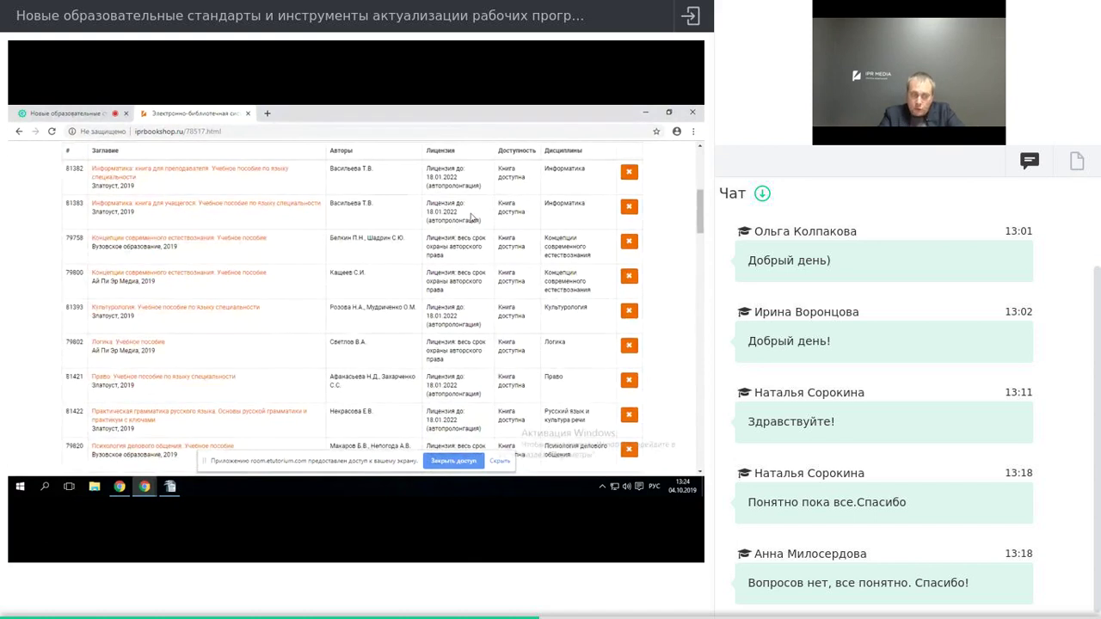
scroll(376, 294, up, 4)
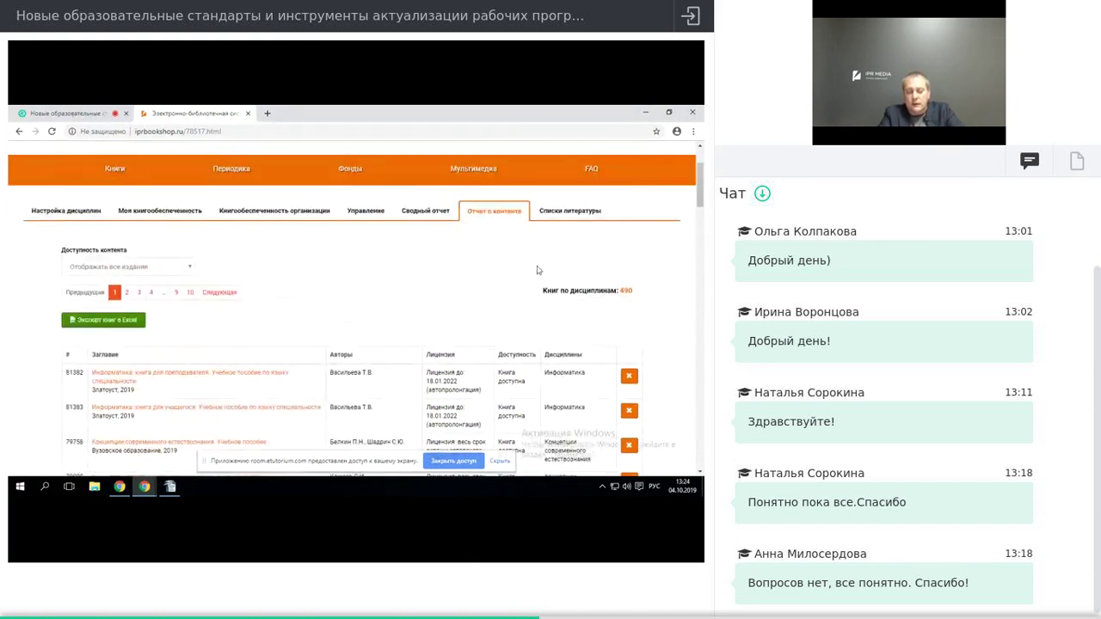
Filter the content report by «Только доступный контент», then by «Книги, исключенные из ЭБС»
click(190, 268)
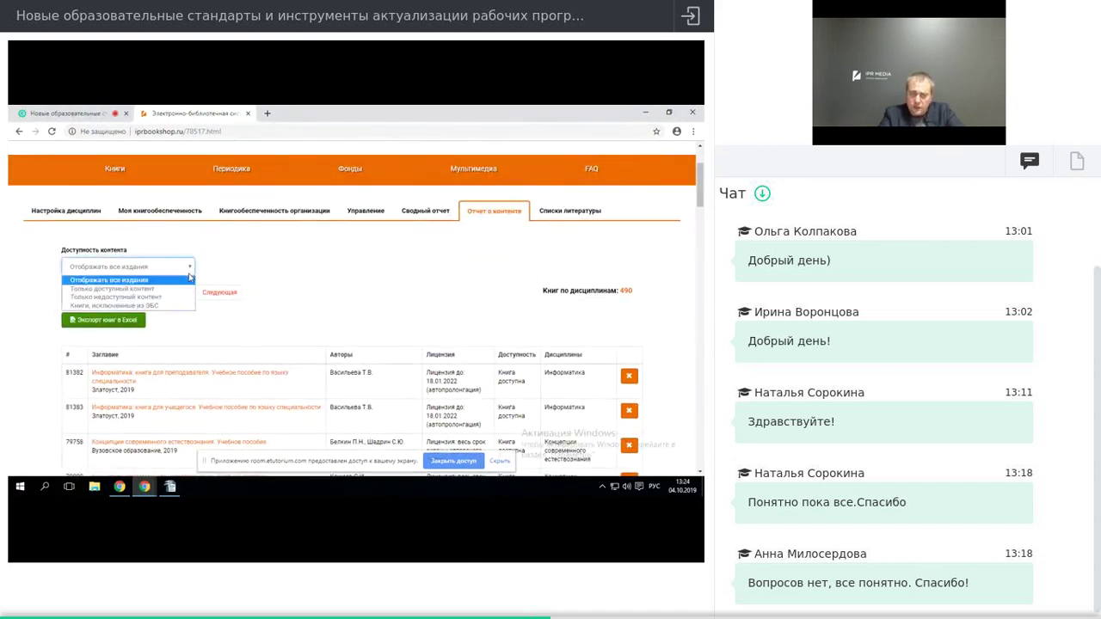
click(171, 290)
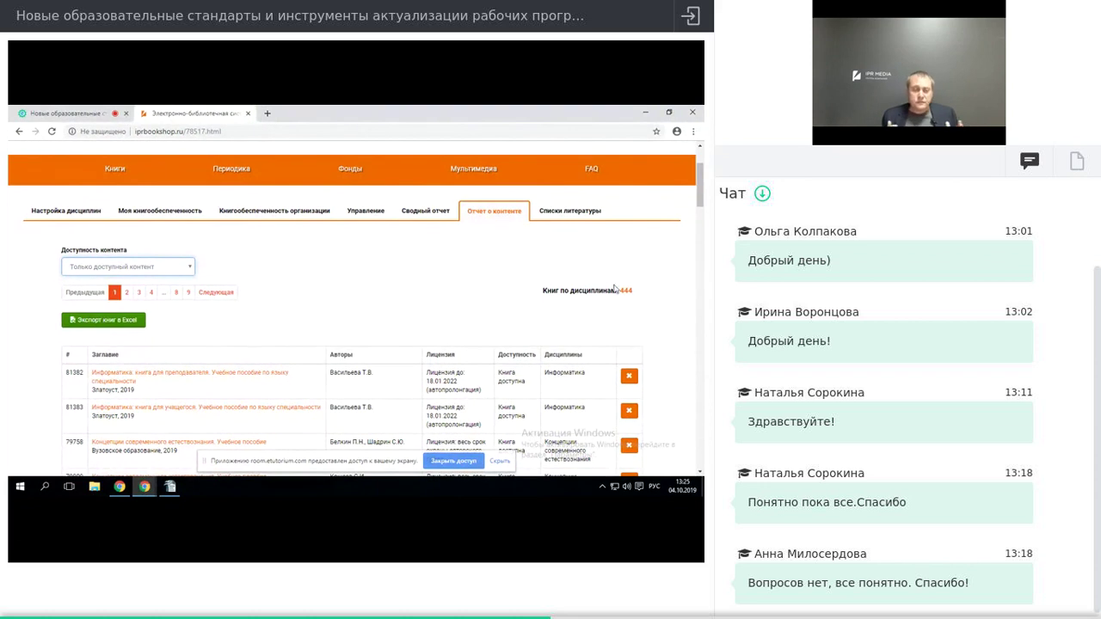
click(192, 270)
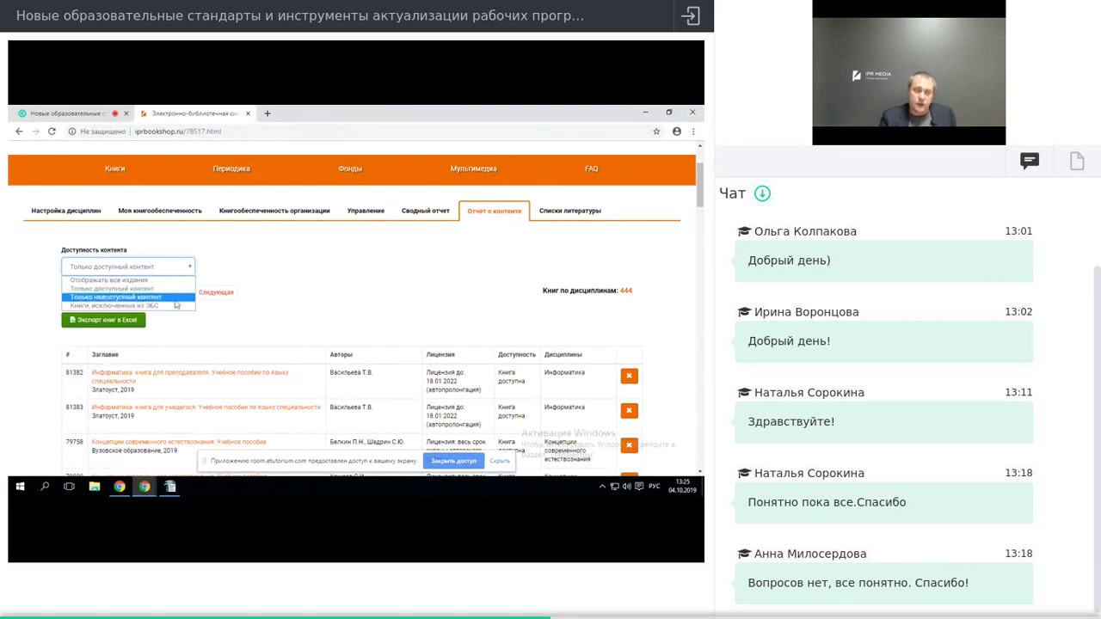
click(172, 306)
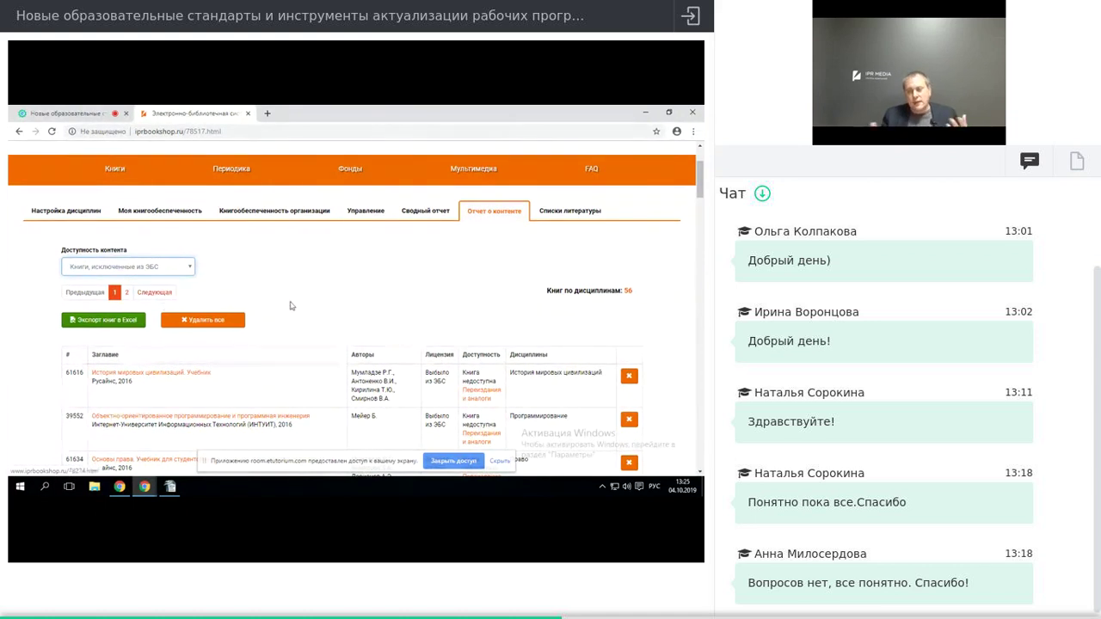
Replace the excluded textbook «История мировых цивилизаций» with the analogous edition «Введение в историю мировых цивилизаций»
scroll(388, 336, down, 1)
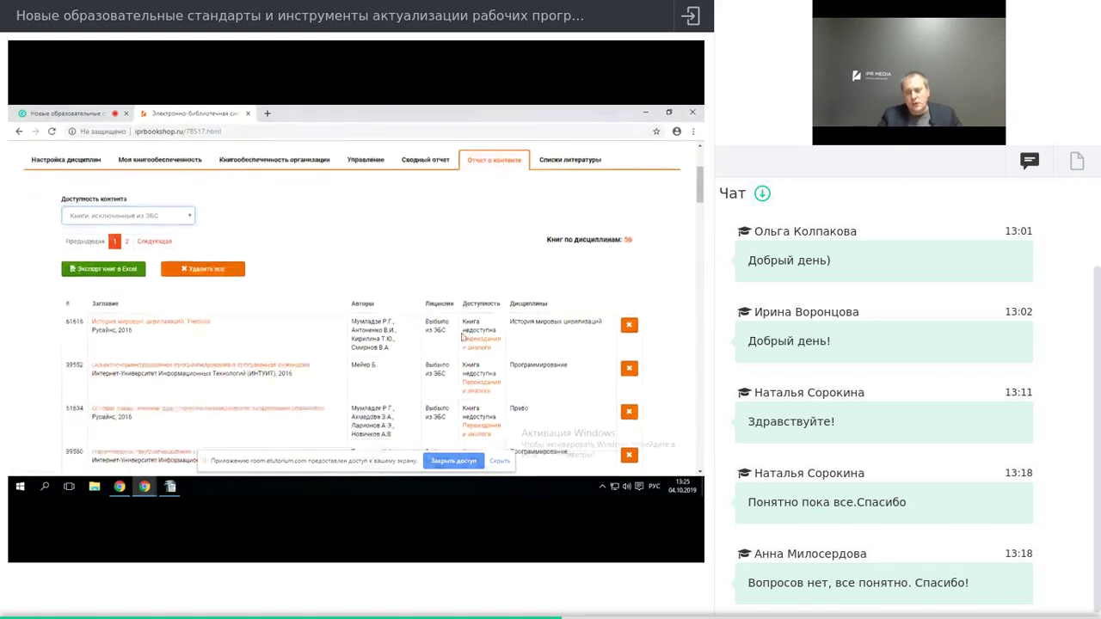
click(479, 344)
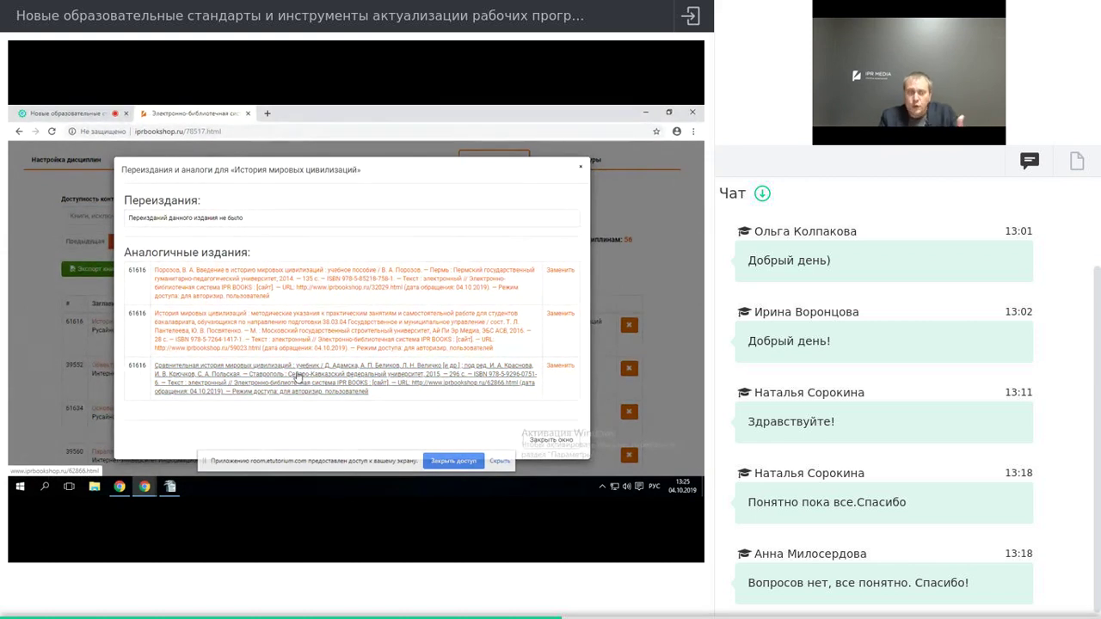
click(564, 275)
click(405, 210)
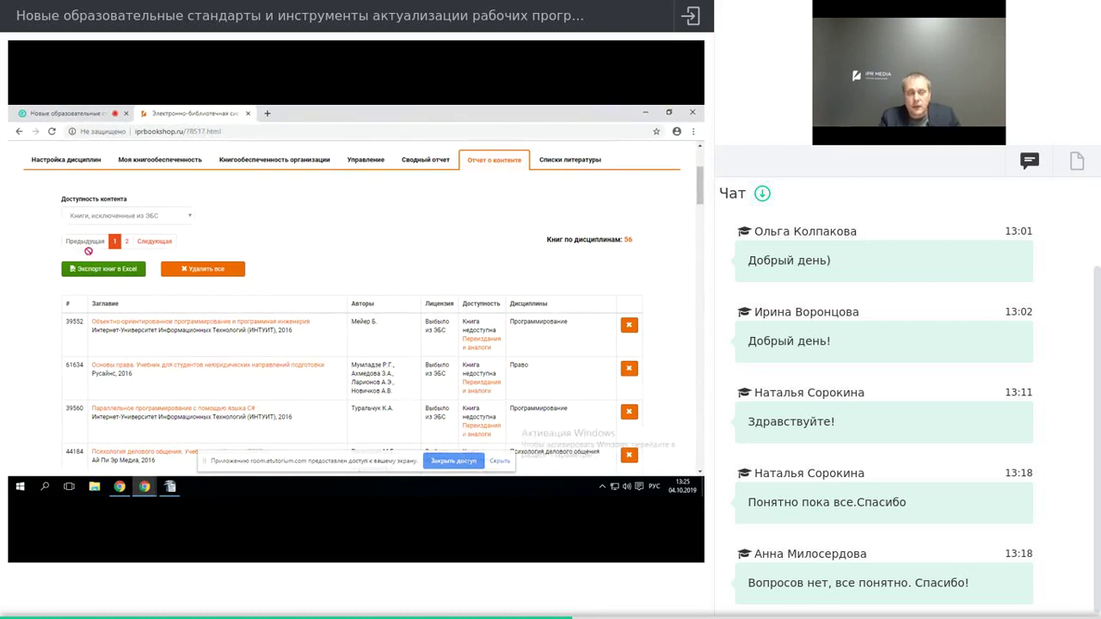
Open «Моя книгообеспеченность» and view the literature for the Бакалавриат direction 39.03.01 «Социология»
click(160, 160)
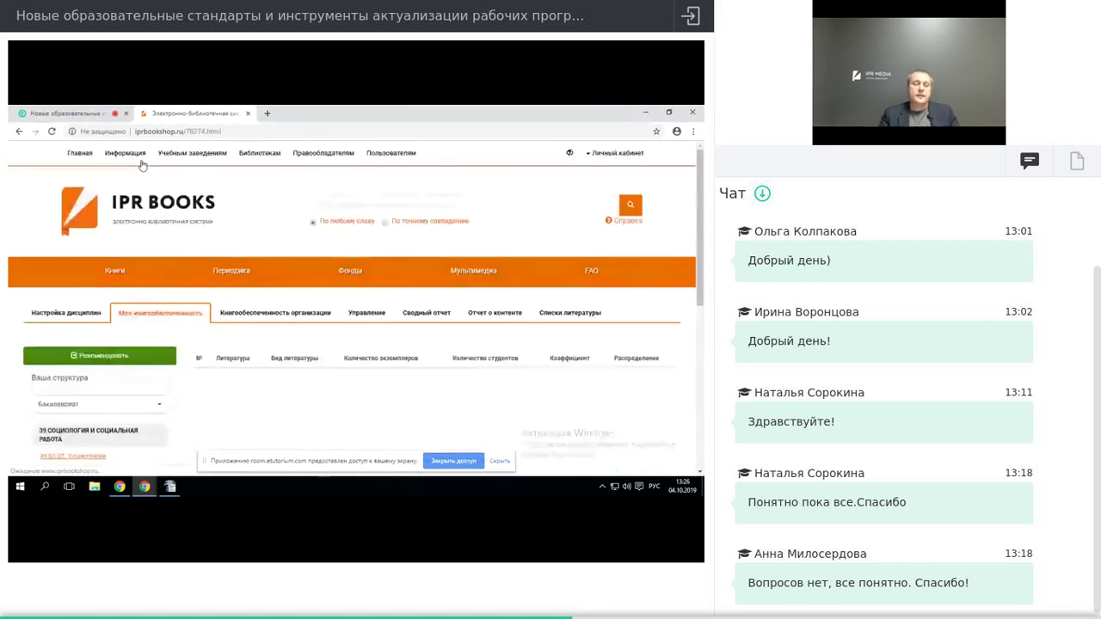
scroll(99, 297, down, 3)
click(84, 307)
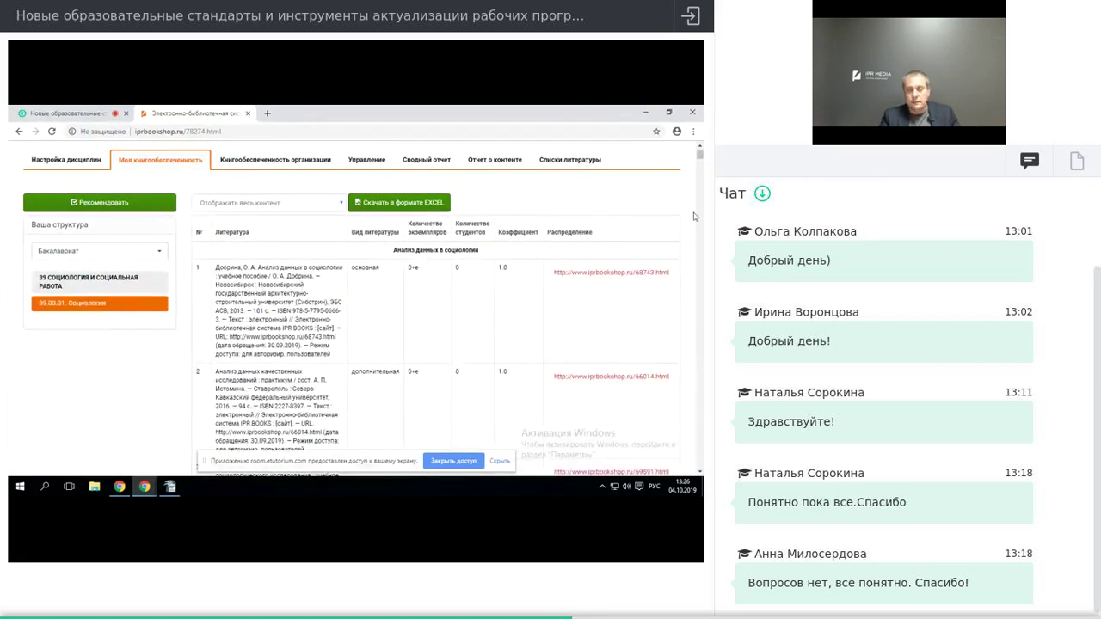
scroll(490, 338, down, 15)
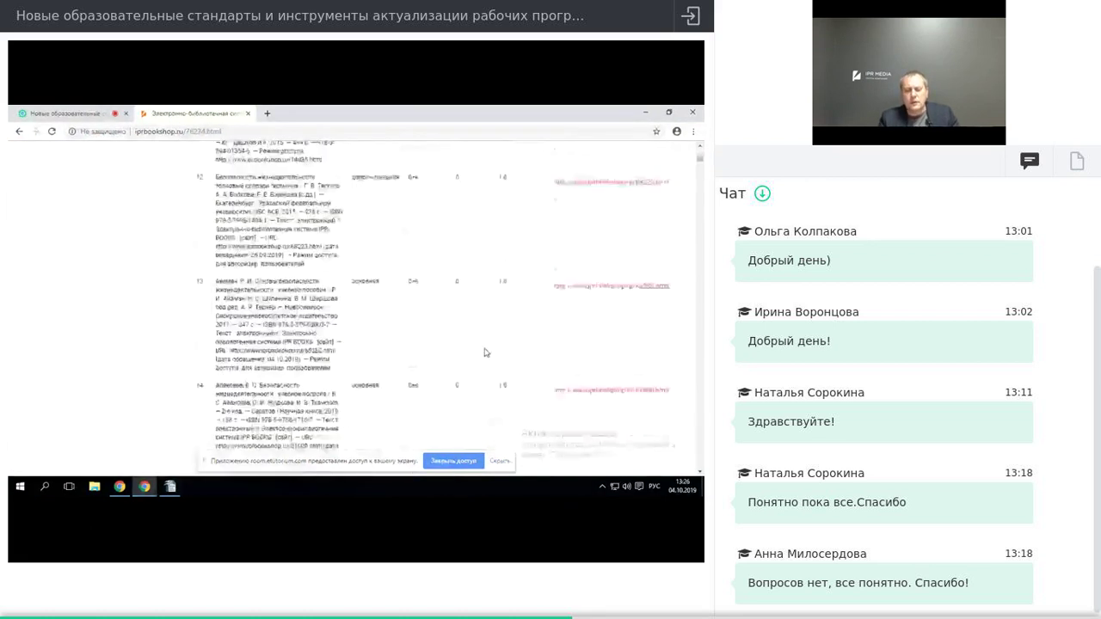
Review the literature listed for 39.03.01 «Социология» and recommend this book provision selection, confirming the request
scroll(487, 363, down, 5)
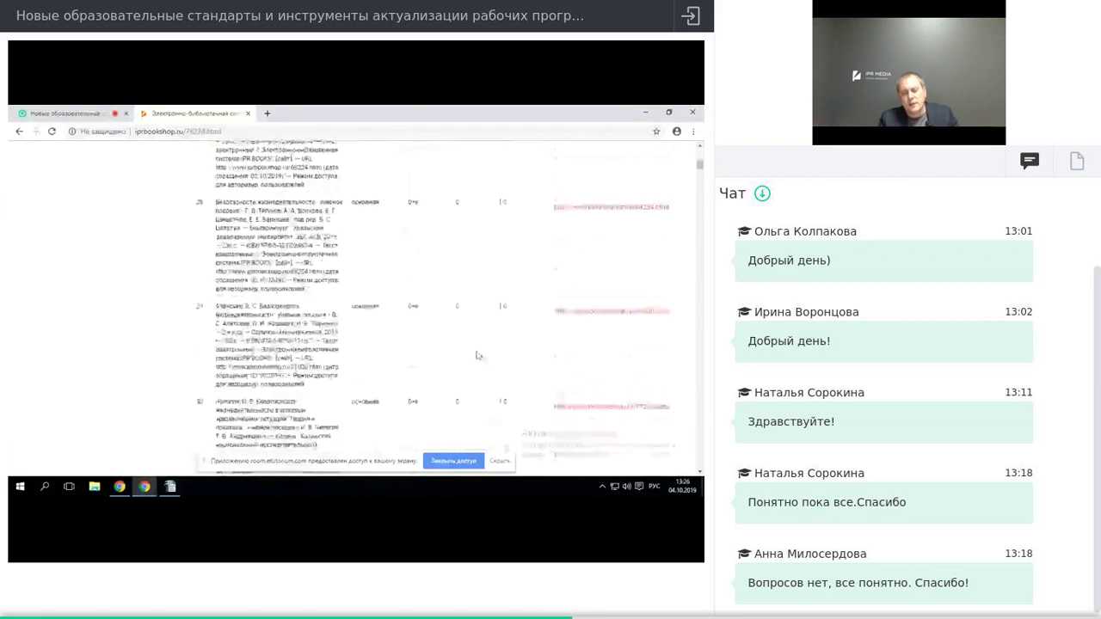
scroll(472, 357, down, 10)
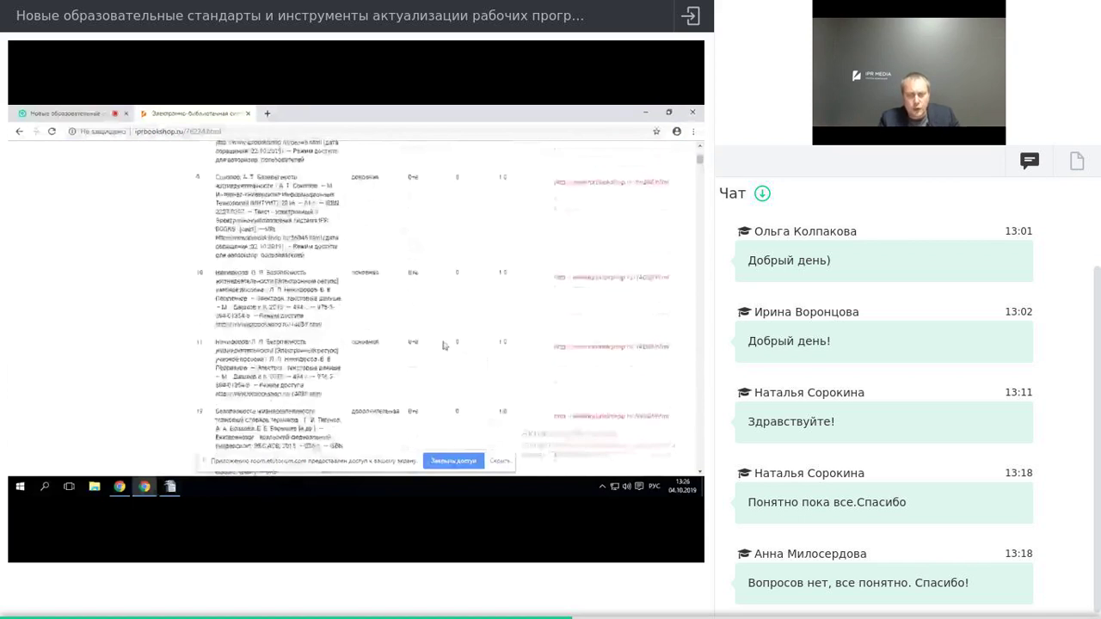
scroll(436, 343, up, 20)
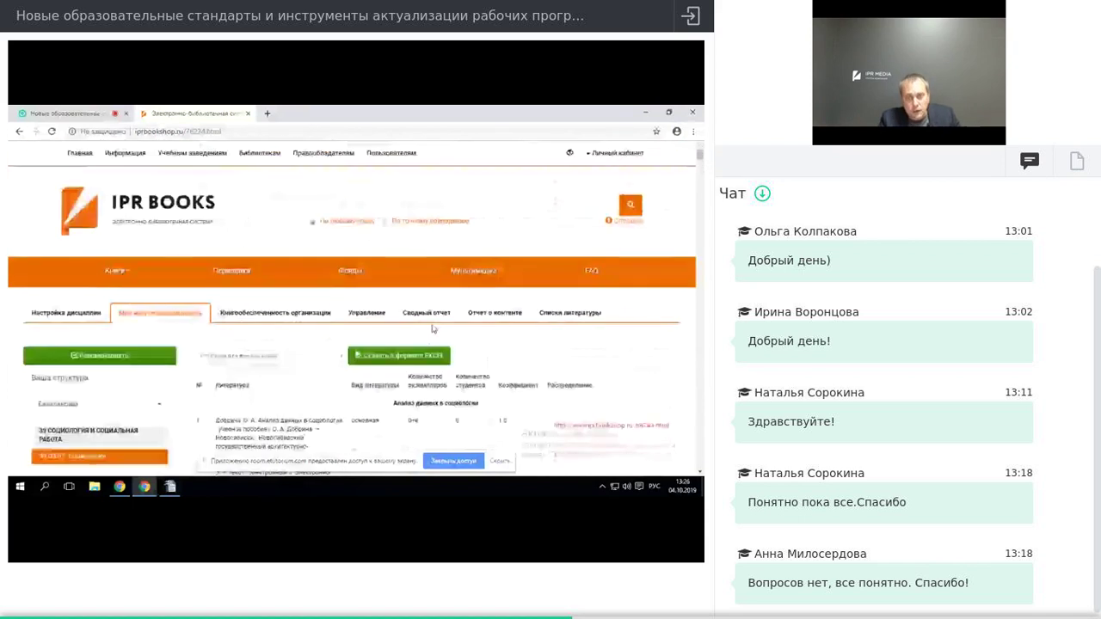
click(97, 359)
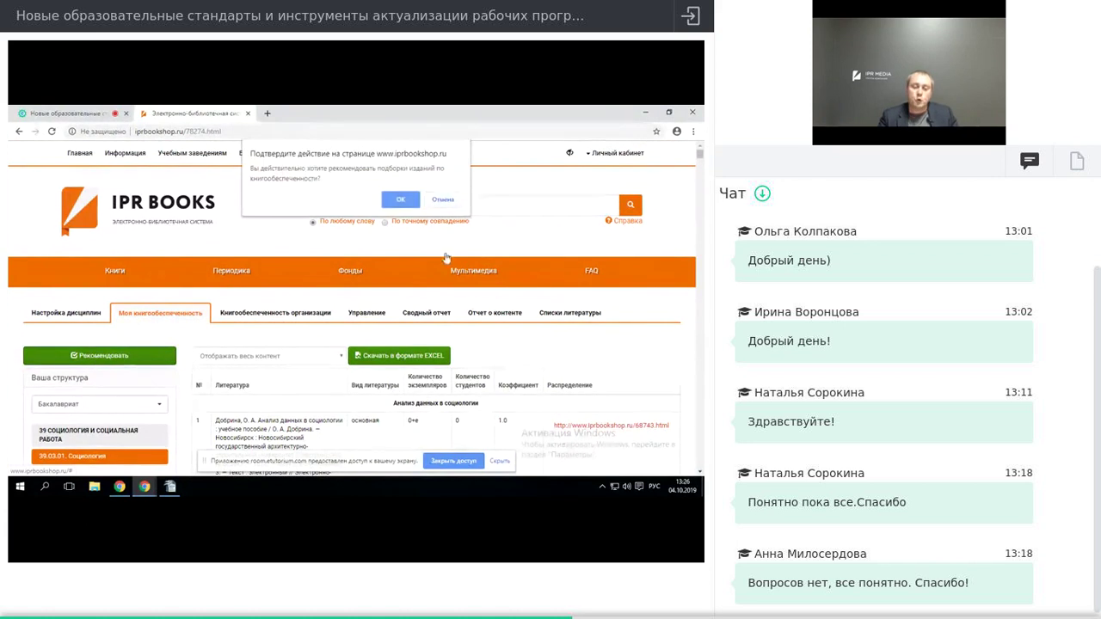
click(406, 202)
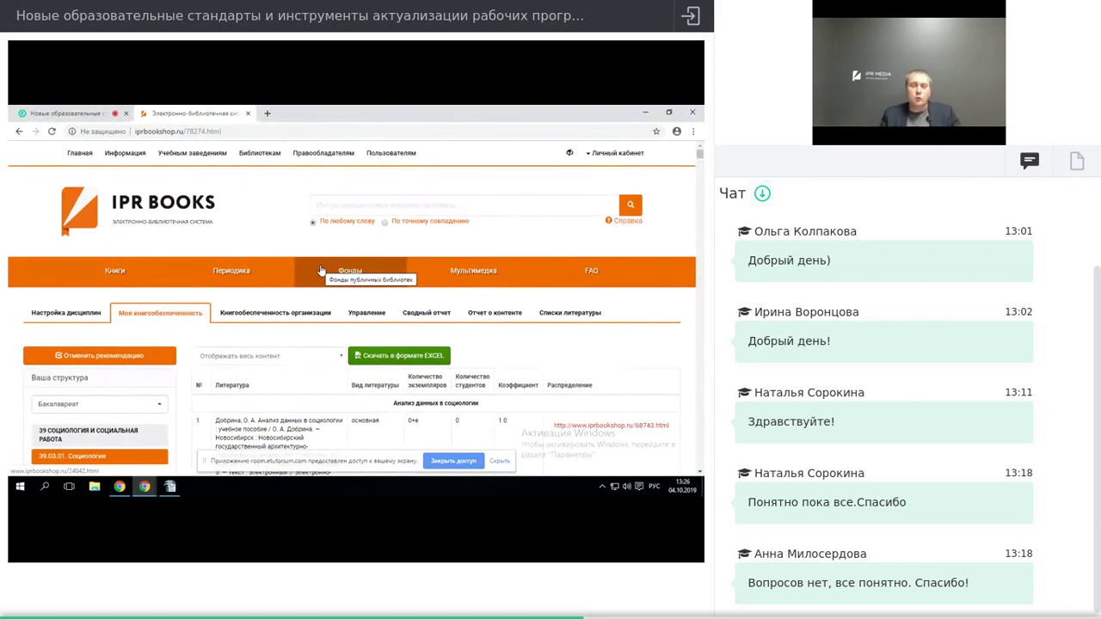
Open «Списки литературы» and set the list source to «Справочник ЭБС IPR BOOKS (ФГОС 3++)»
click(564, 313)
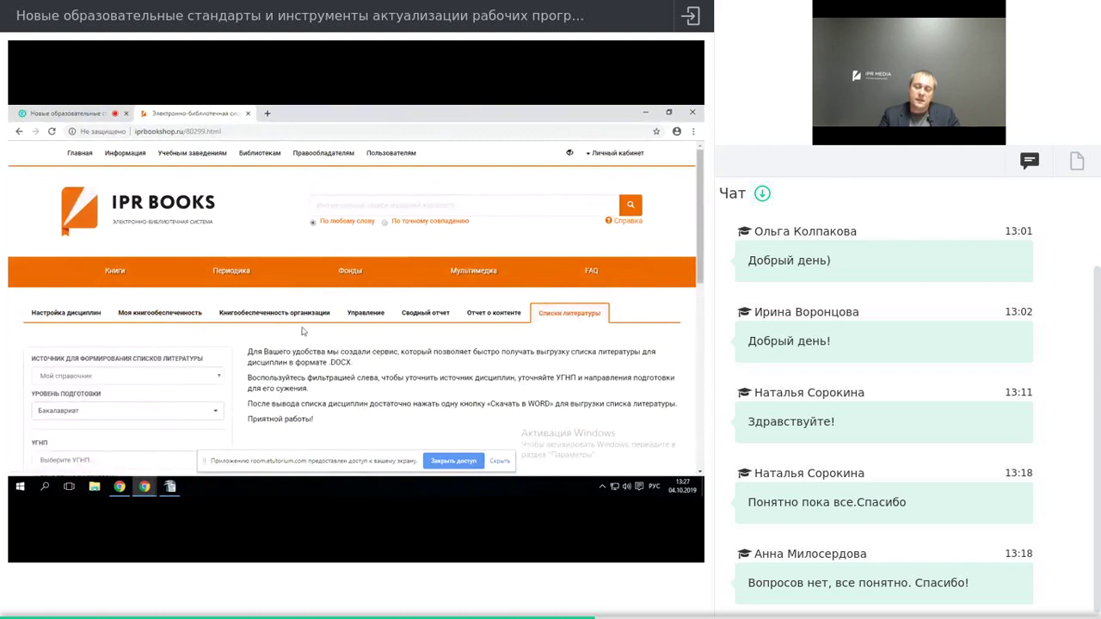
scroll(211, 339, down, 3)
scroll(225, 317, up, 1)
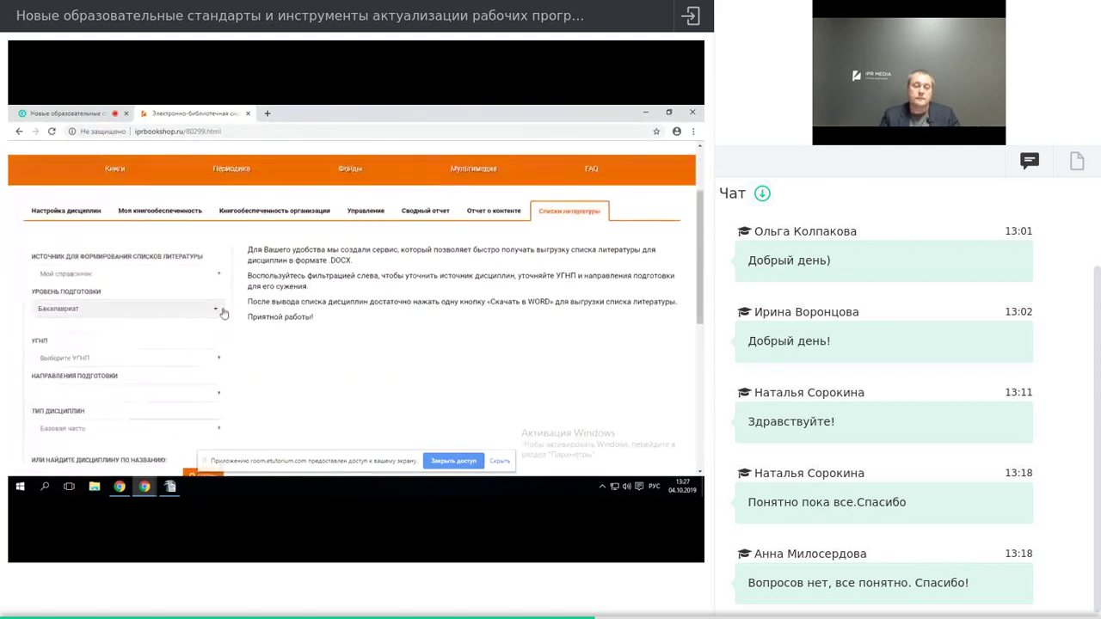
click(218, 273)
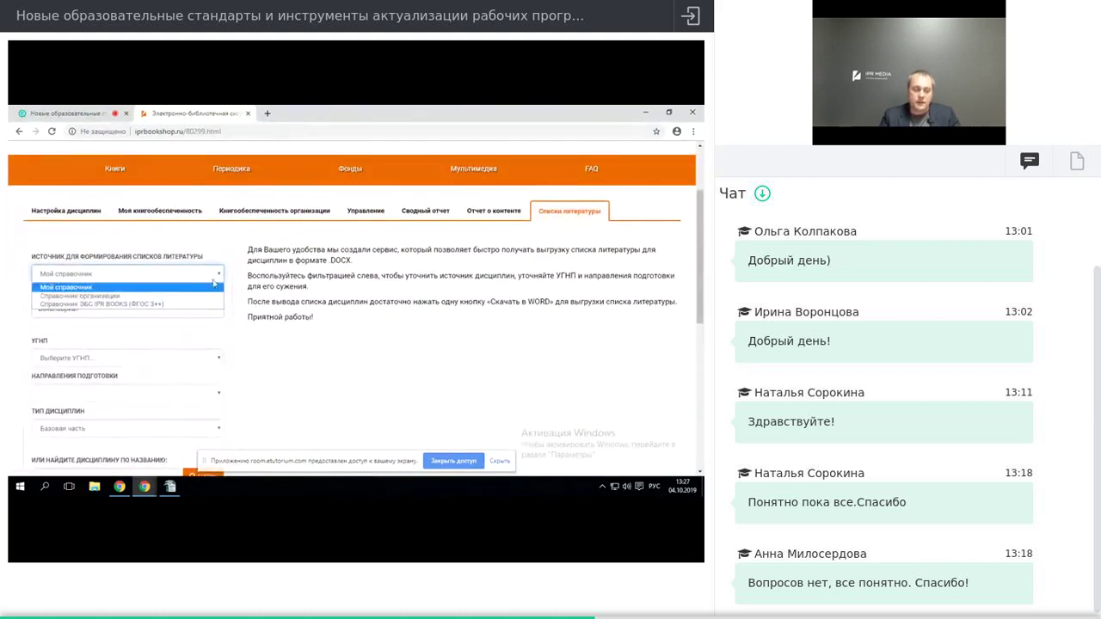
click(199, 303)
scroll(197, 311, down, 1)
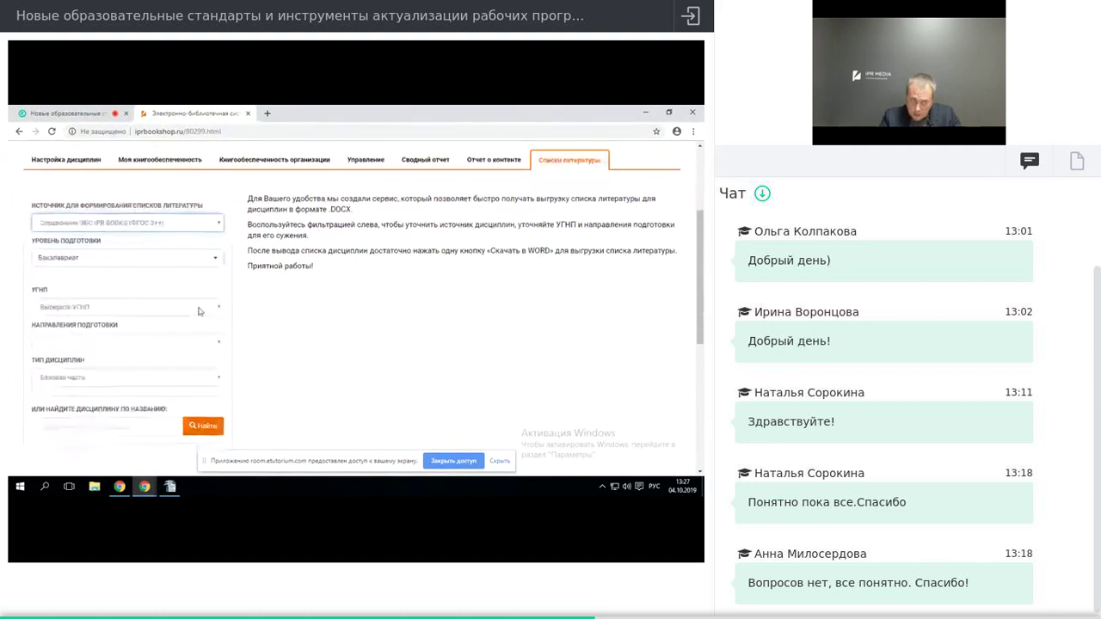
Filter the disciplines by the УГНП «39 Социология и социальная работа»
click(219, 308)
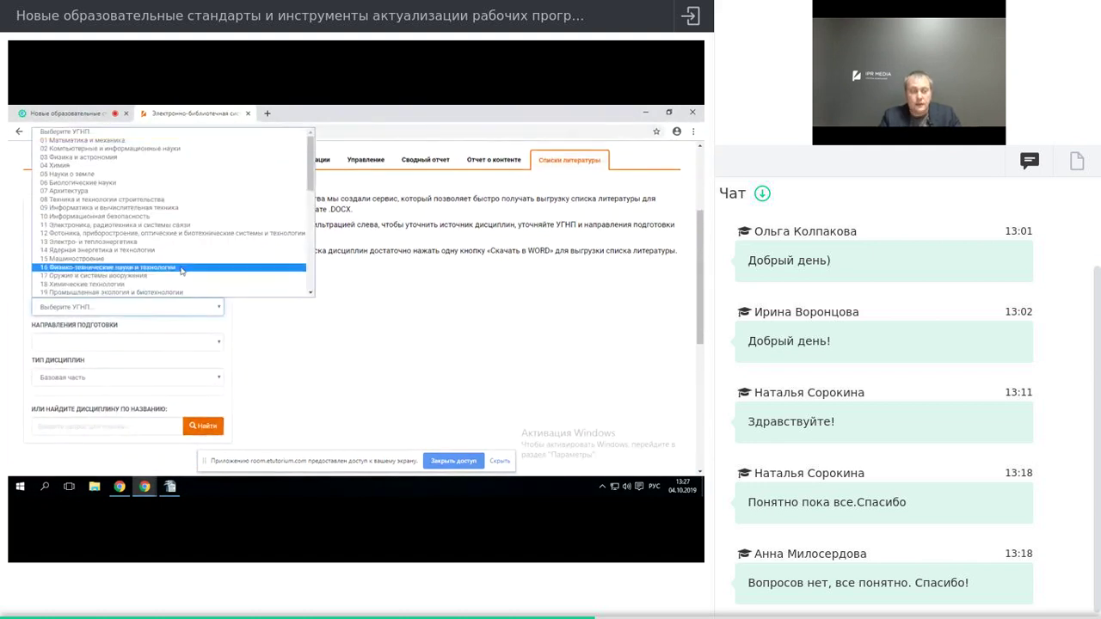
scroll(196, 260, down, 10)
scroll(197, 260, up, 3)
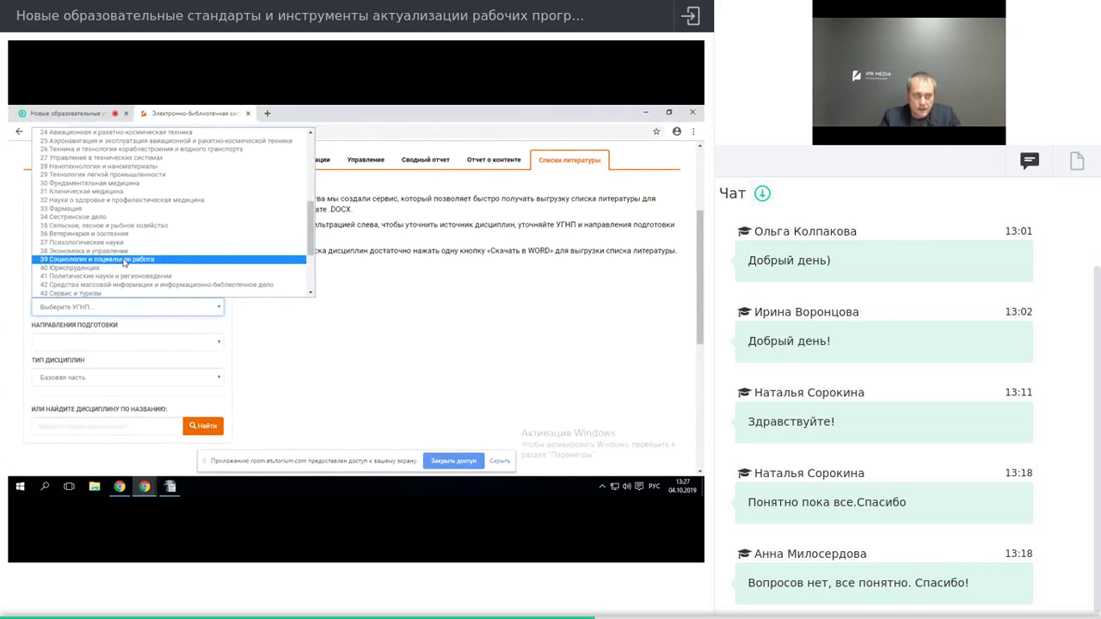
click(129, 259)
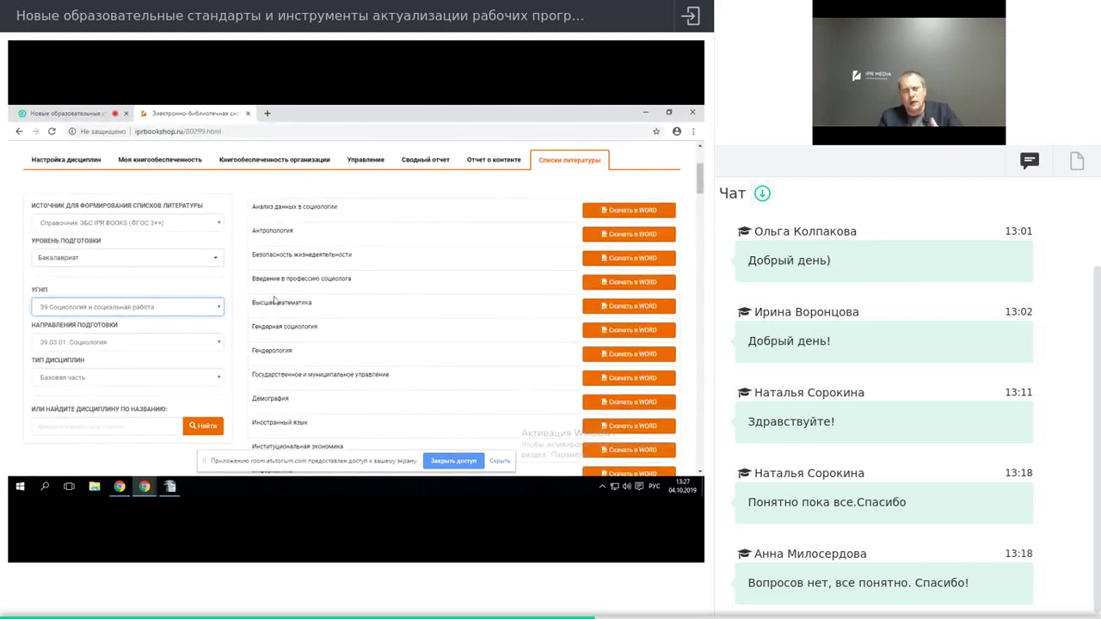
Download the literature list for the discipline «История» as a Word file and review its main and additional literature
scroll(612, 253, down, 2)
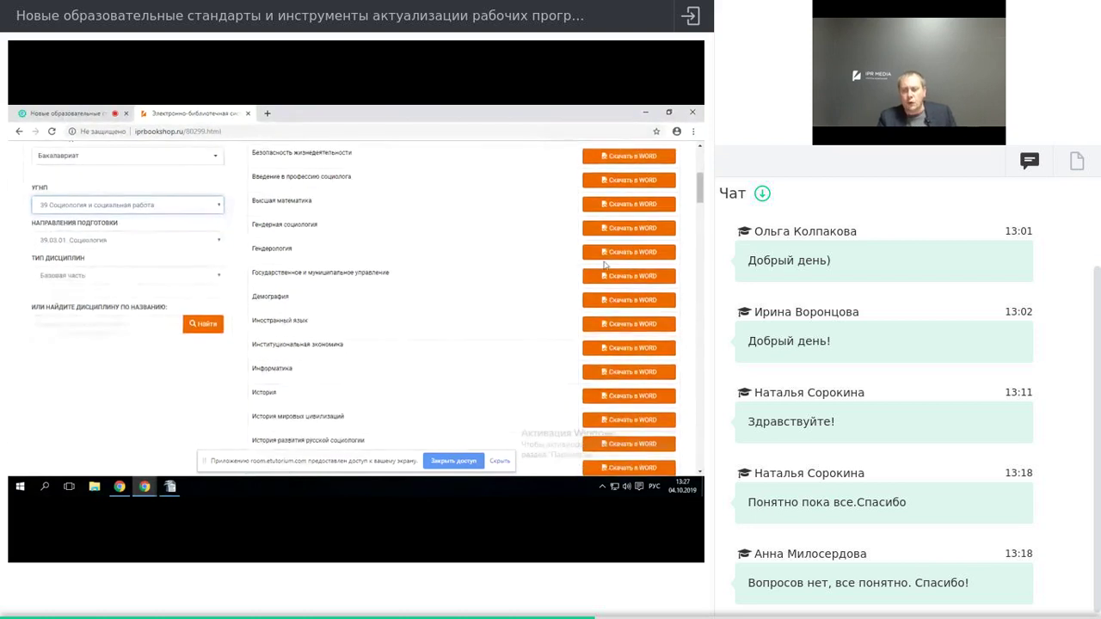
click(626, 398)
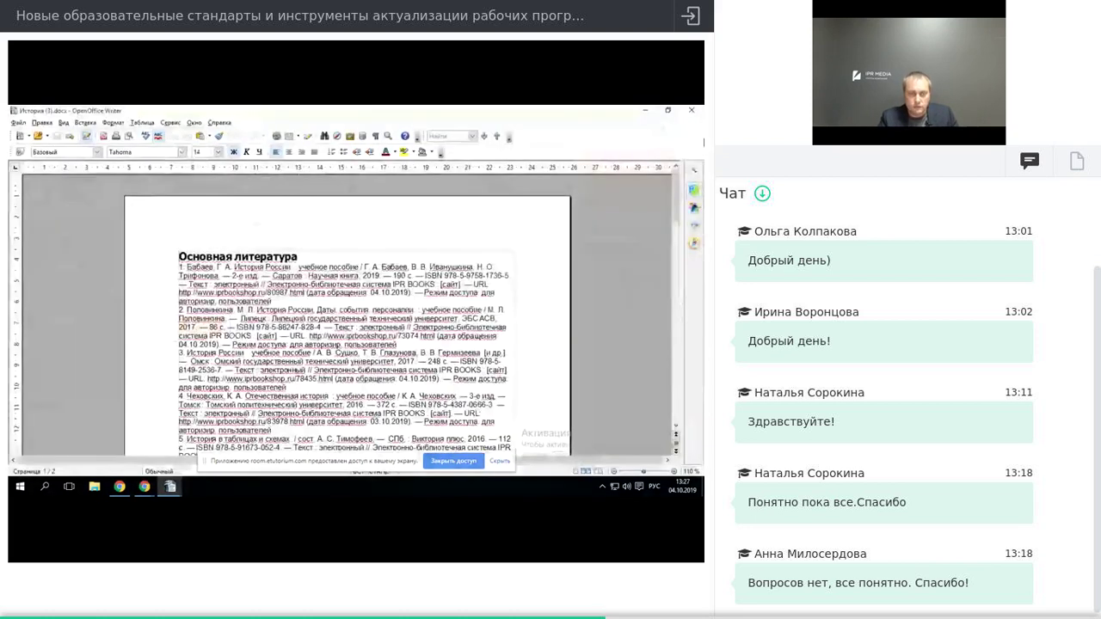
scroll(350, 412, down, 3)
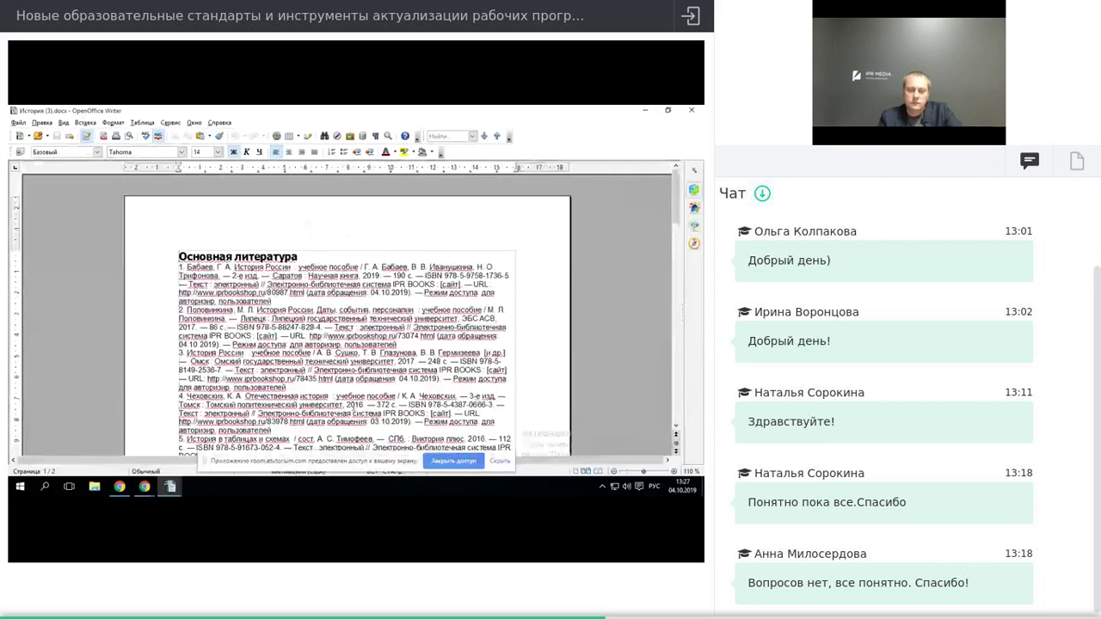
scroll(359, 410, up, 3)
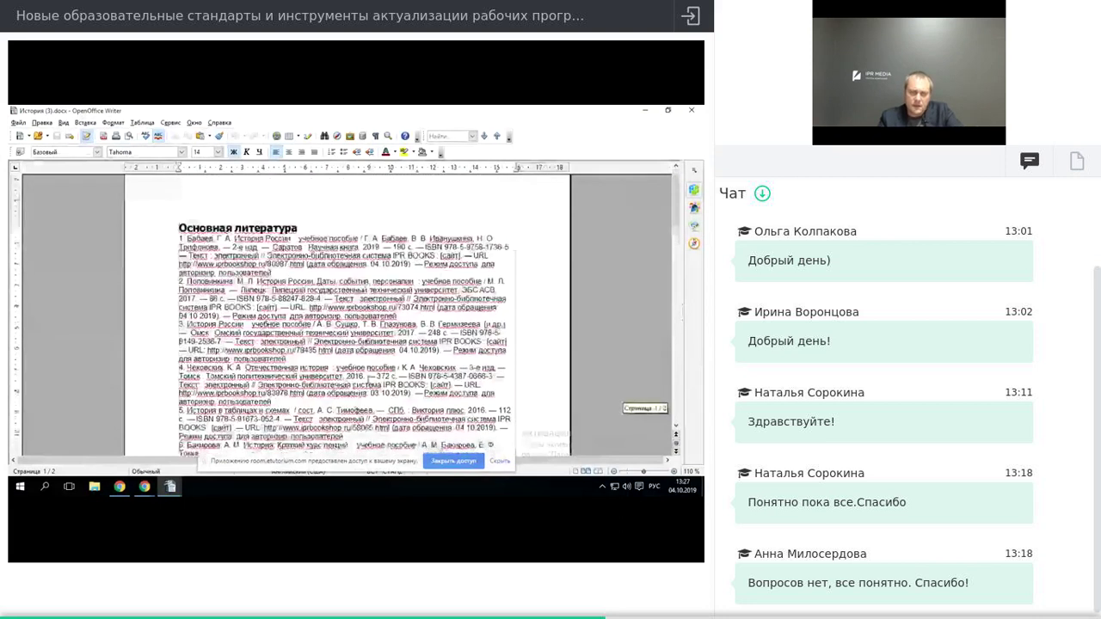
scroll(370, 379, down, 10)
scroll(372, 380, down, 6)
scroll(371, 380, up, 2)
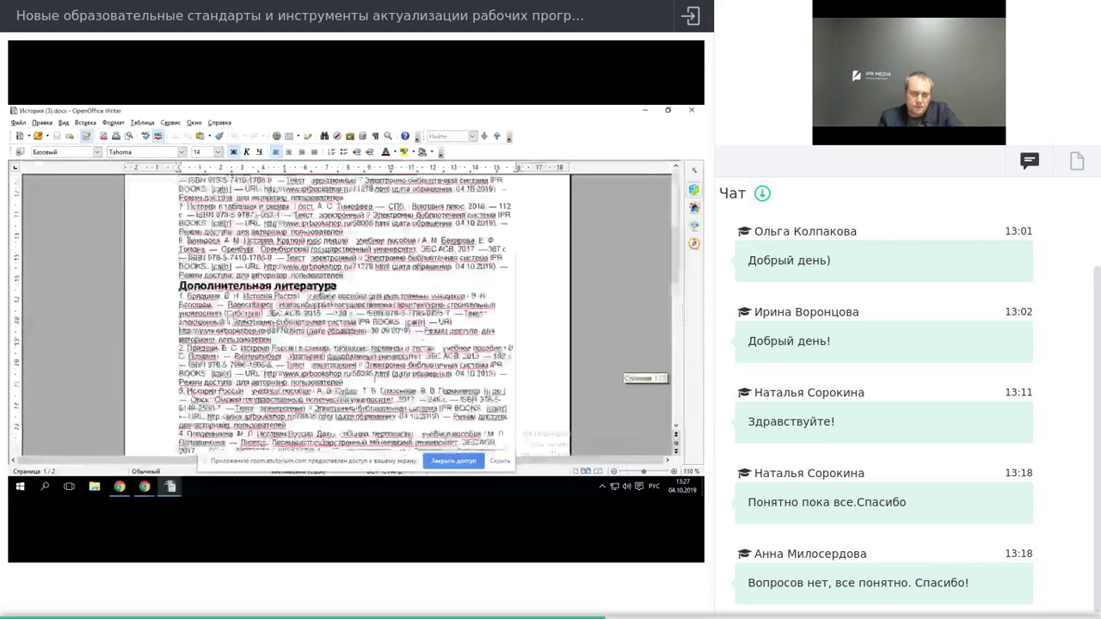
Delete the headings «Дополнительная литература» and «Основная литература» from the downloaded list and return to the IPR BOOKS site
drag(338, 286, 159, 290)
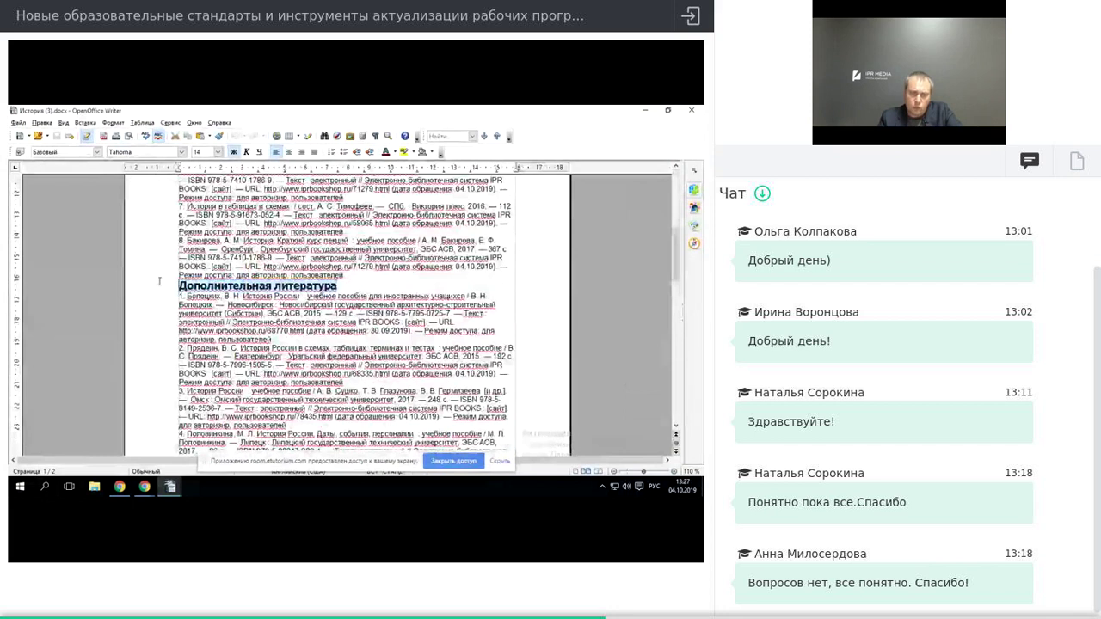
key(Delete)
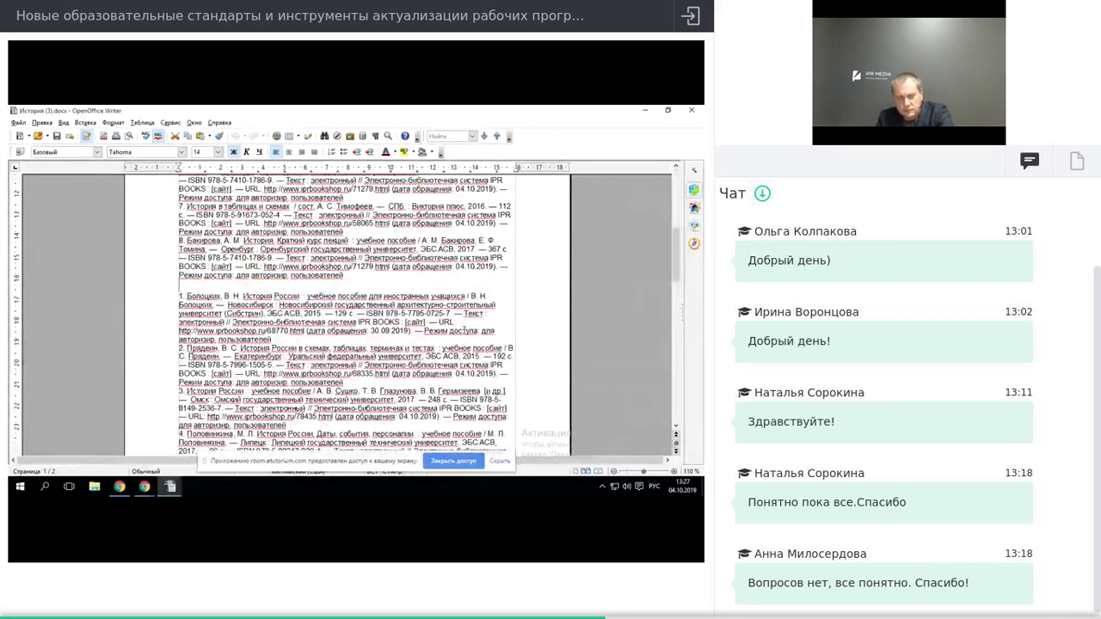
scroll(168, 281, up, 10)
drag(298, 228, 178, 228)
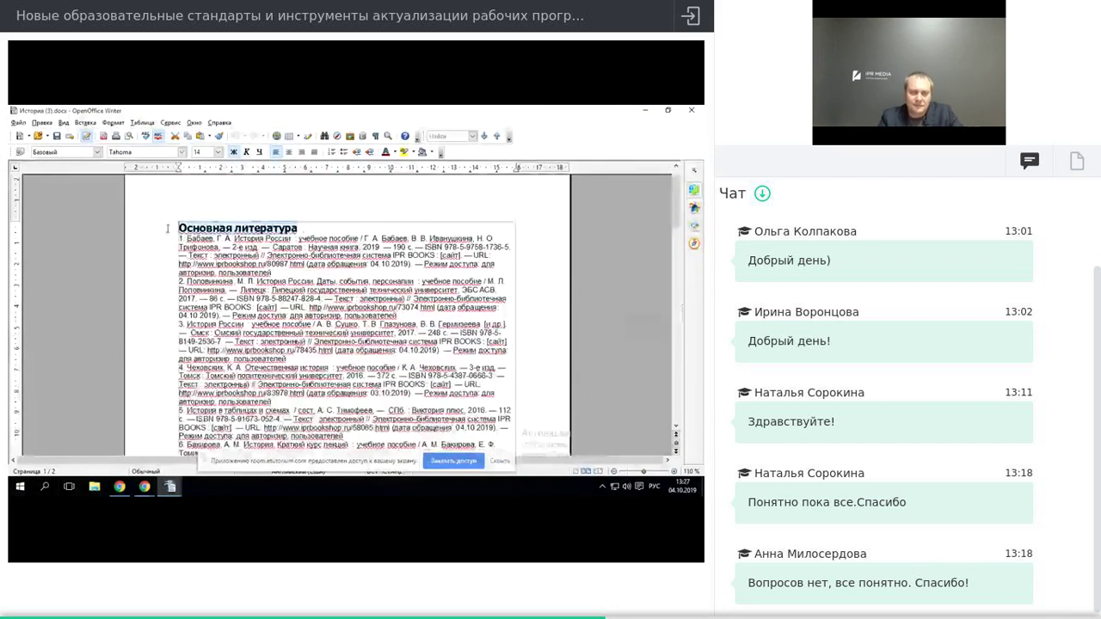
key(Delete)
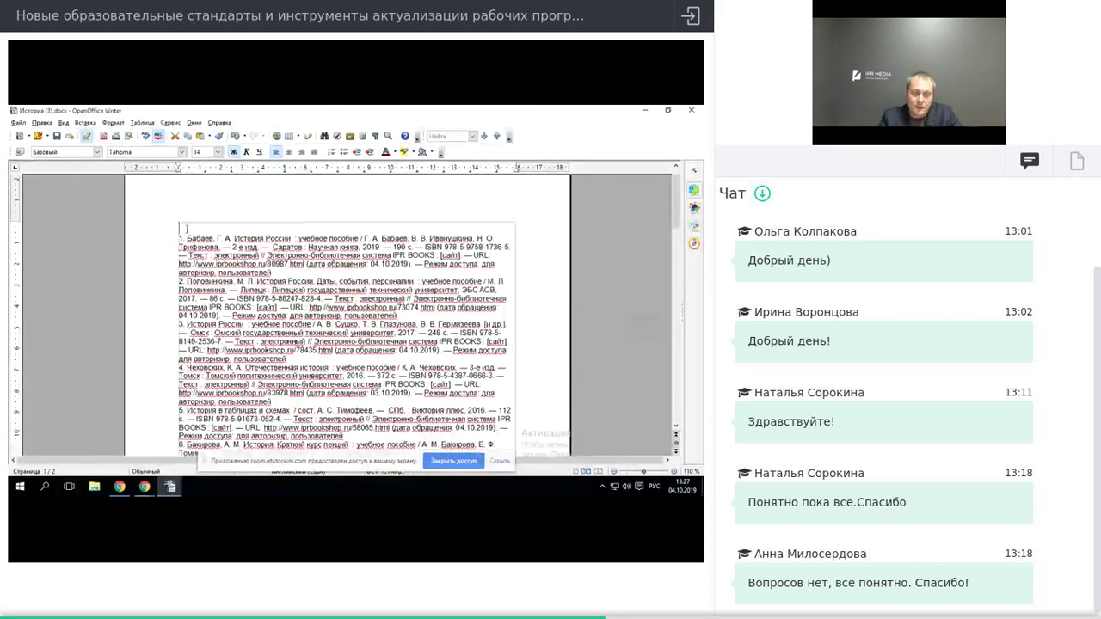
click(651, 111)
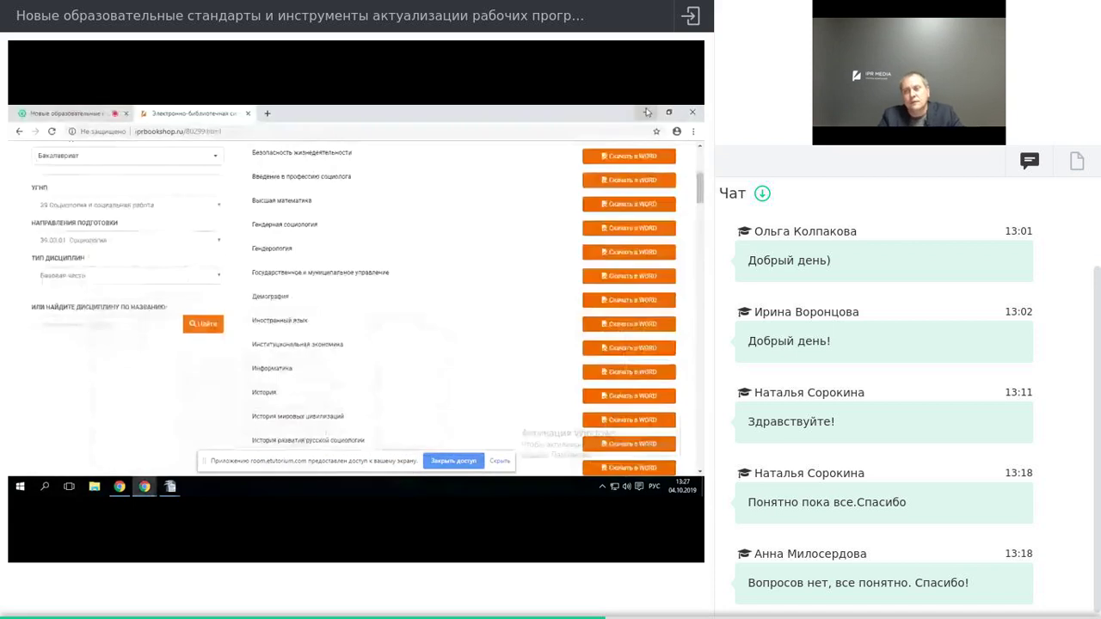
Open the «Книги» catalogue, then switch to the webinar room and stop the screen broadcast
scroll(459, 280, up, 4)
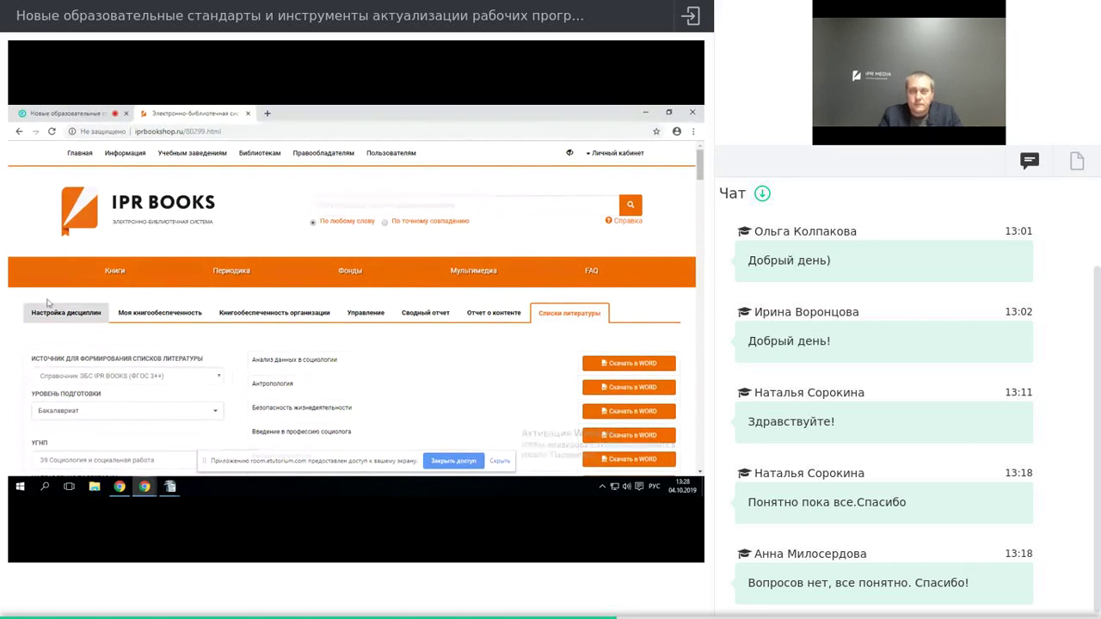
click(72, 273)
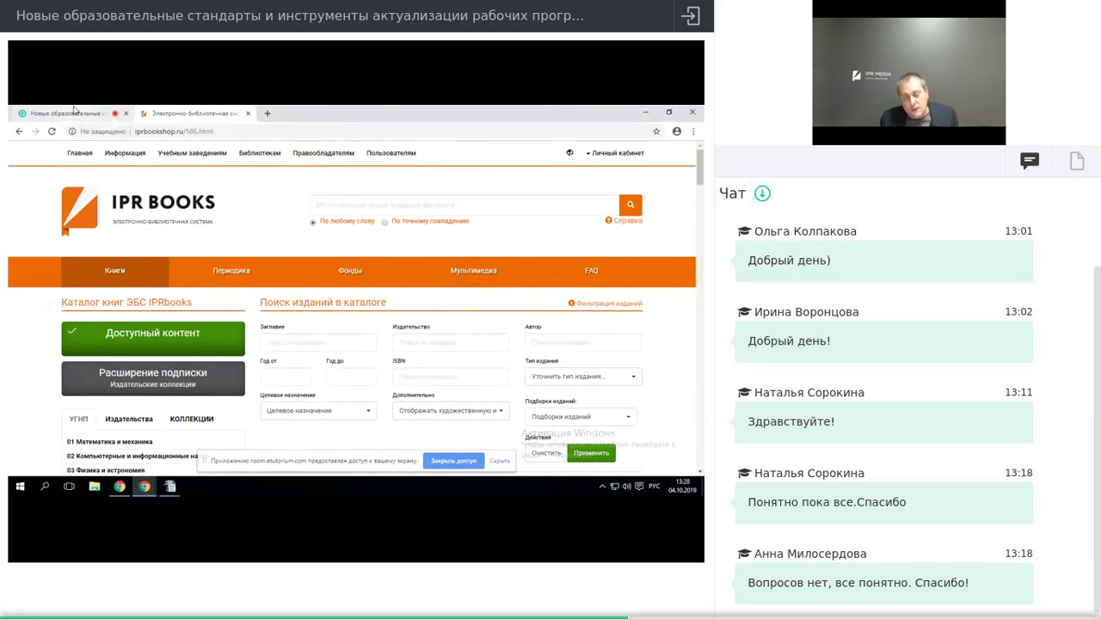
click(74, 112)
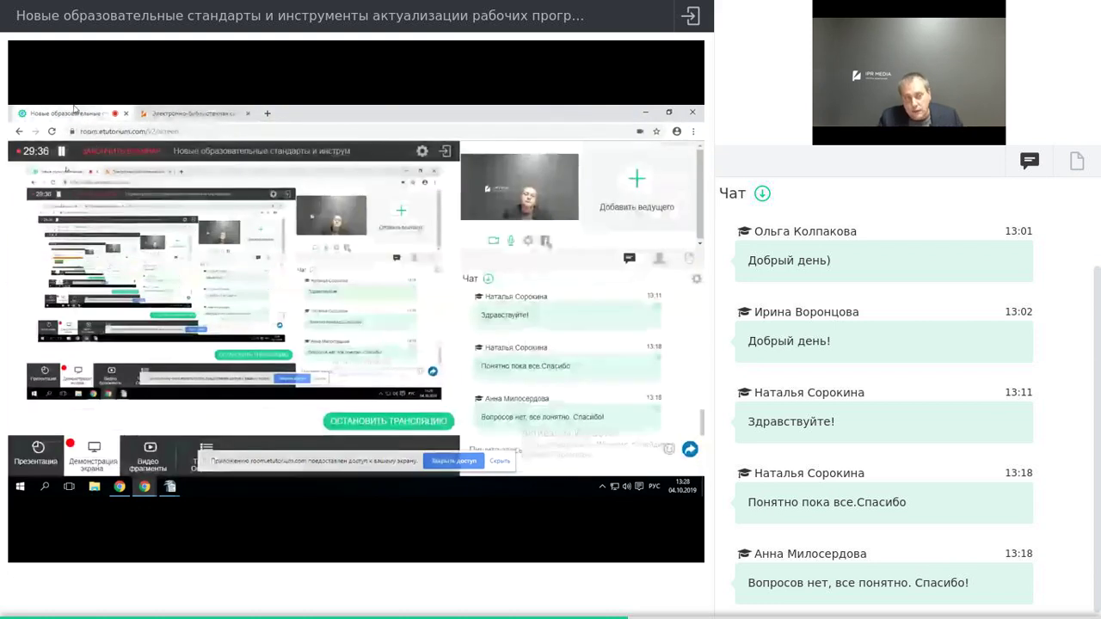
click(393, 426)
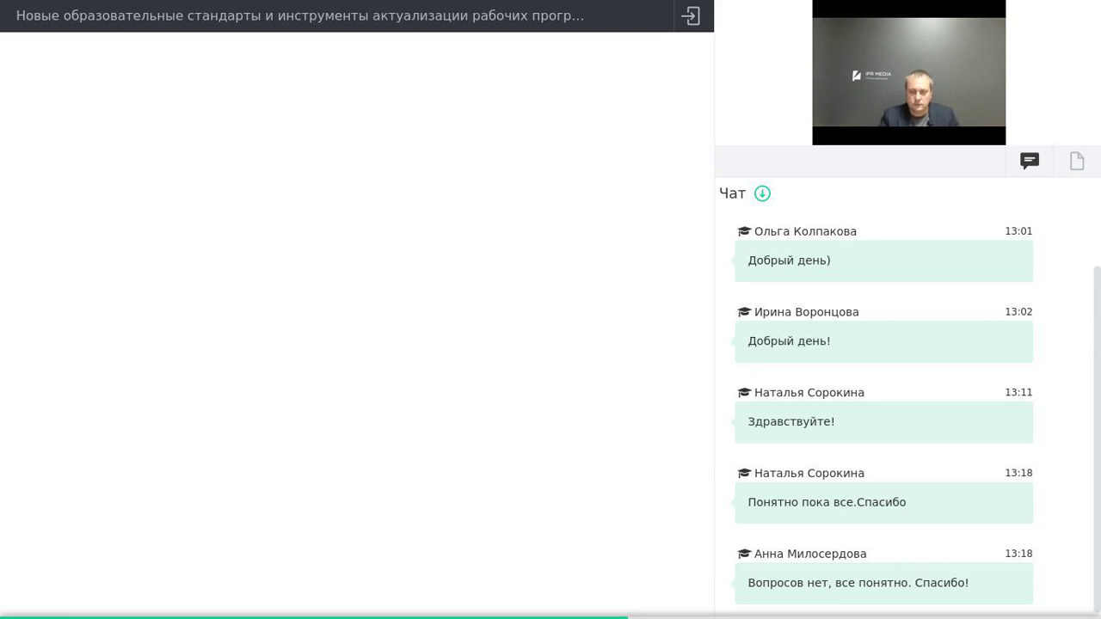
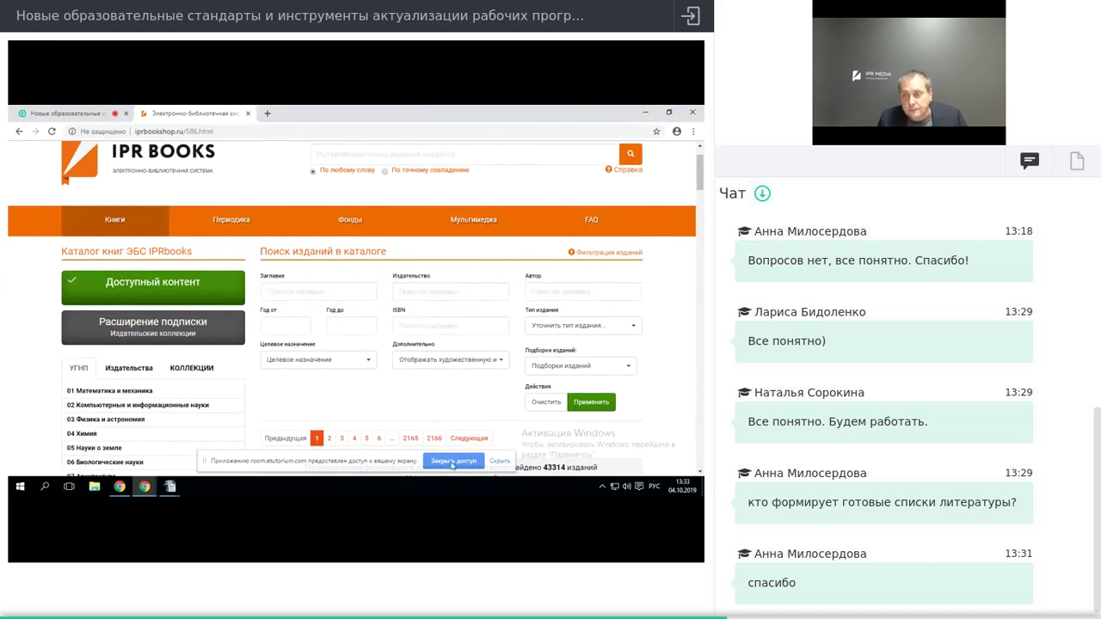
Open the work programme (РПД) section of the personal account at its «Основные настройки»
scroll(550, 284, up, 2)
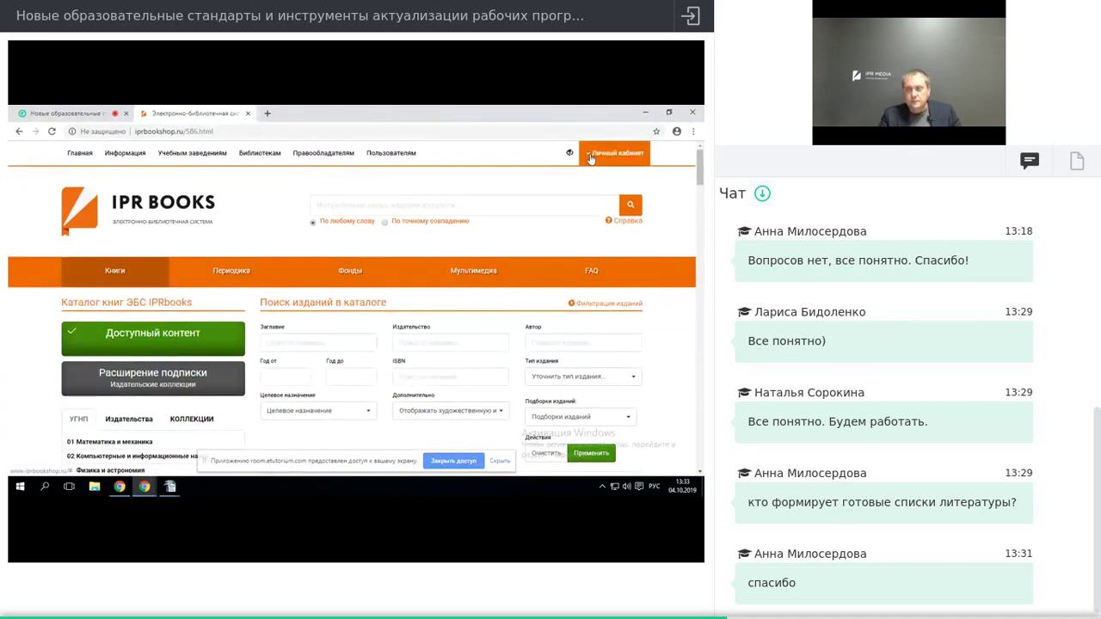
click(590, 155)
click(555, 289)
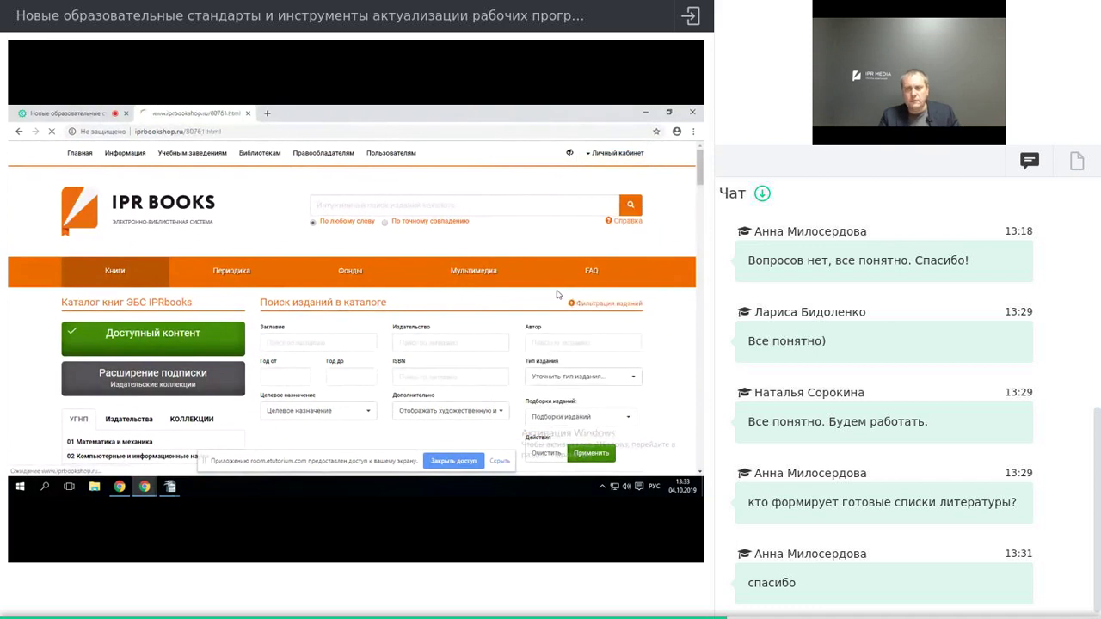
scroll(372, 280, down, 3)
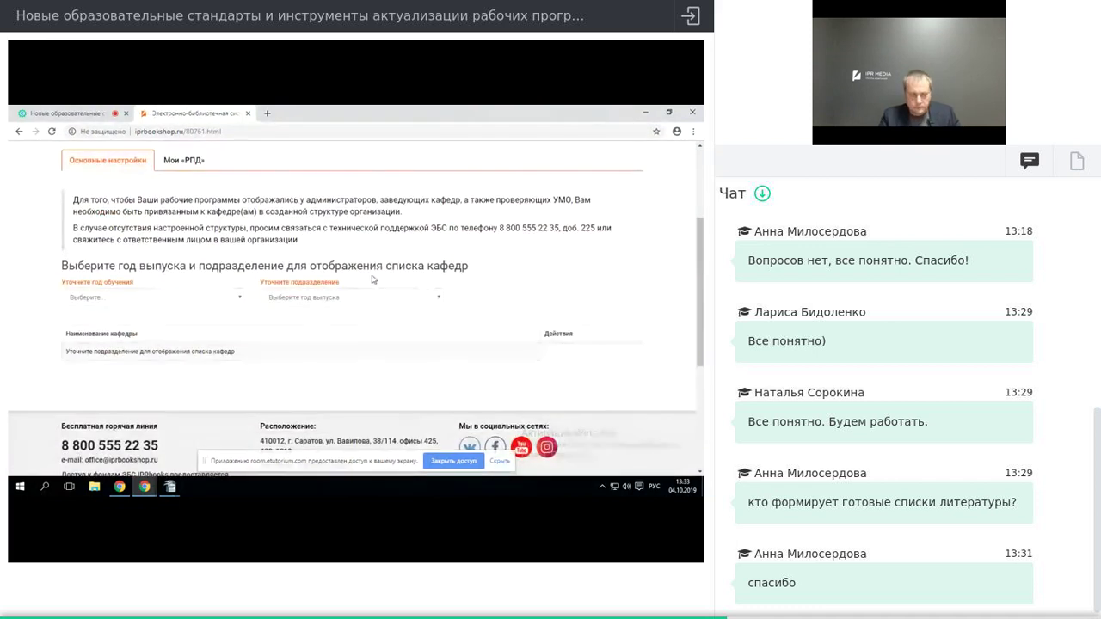
List the departments for the study year 2019 / 2020 and the subdivision «Институт социологии»
click(242, 298)
click(214, 365)
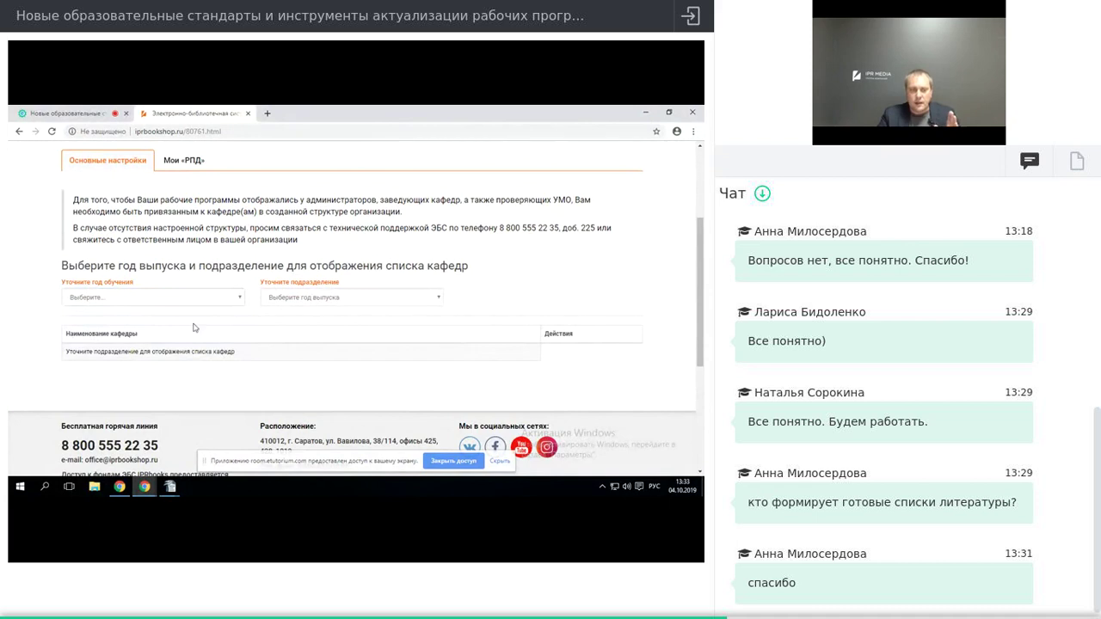
click(243, 298)
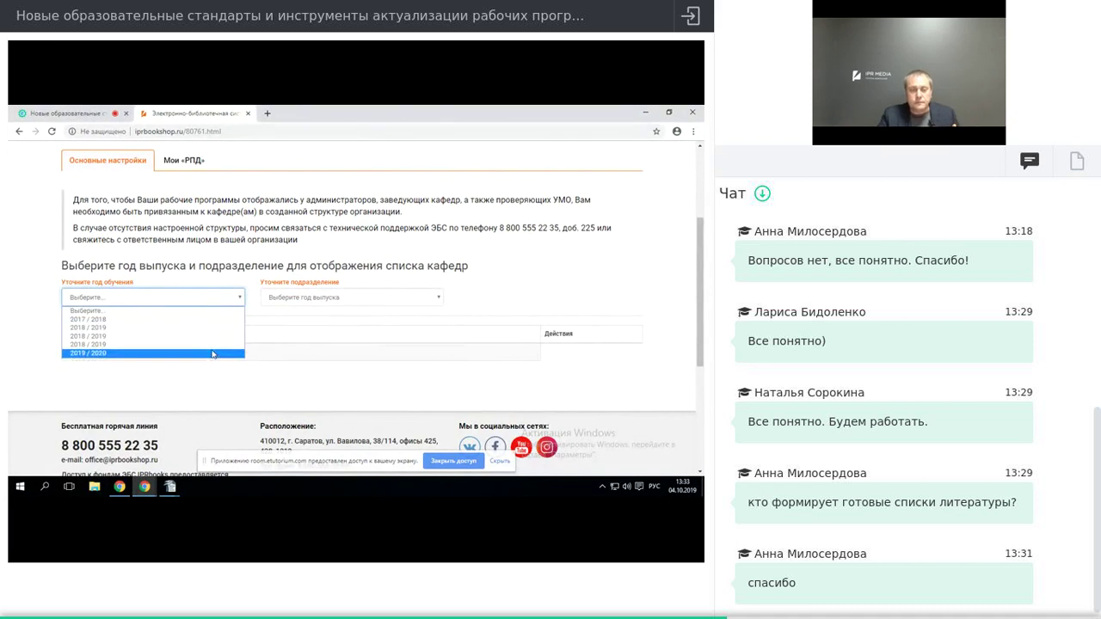
click(213, 354)
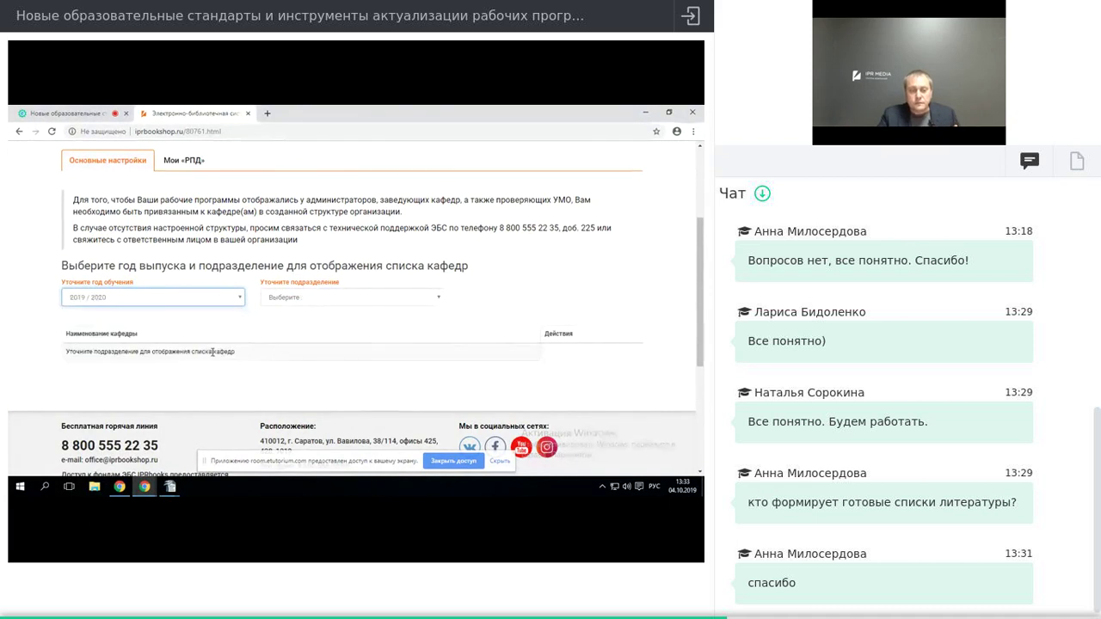
click(441, 300)
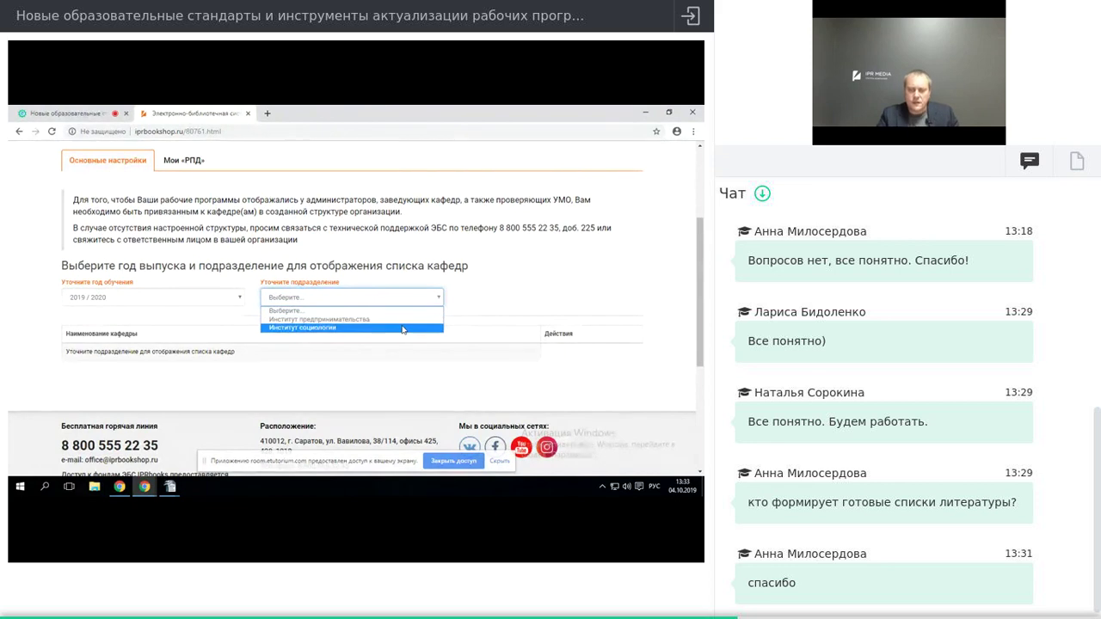
click(403, 328)
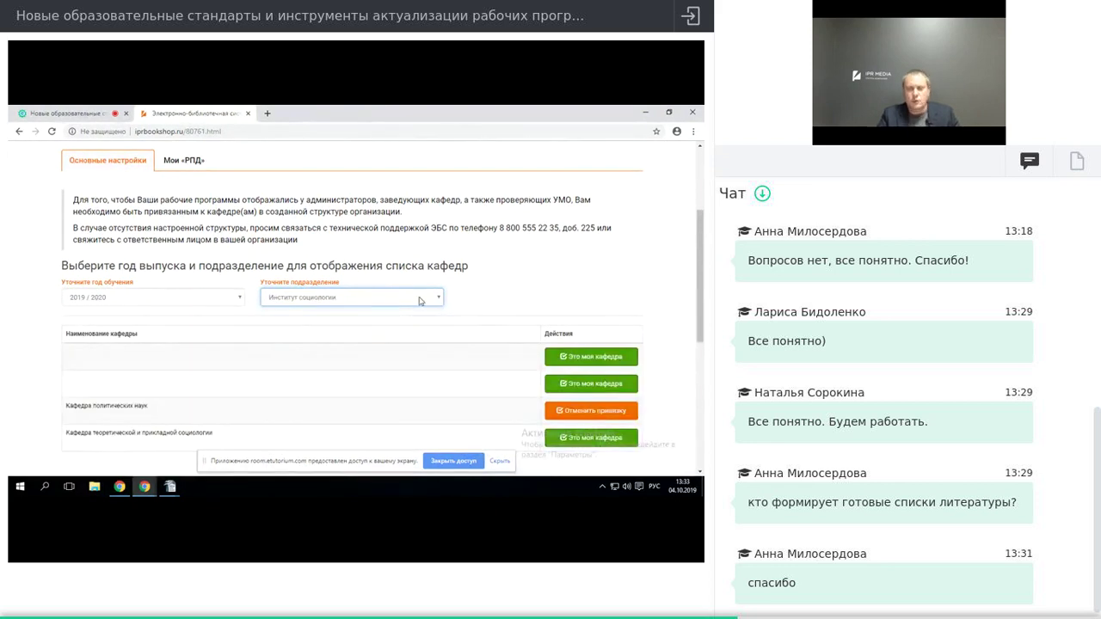
Look over the departments of the chosen subdivision and open the personal work programme list «Мои «РПД»»
scroll(421, 301, down, 1)
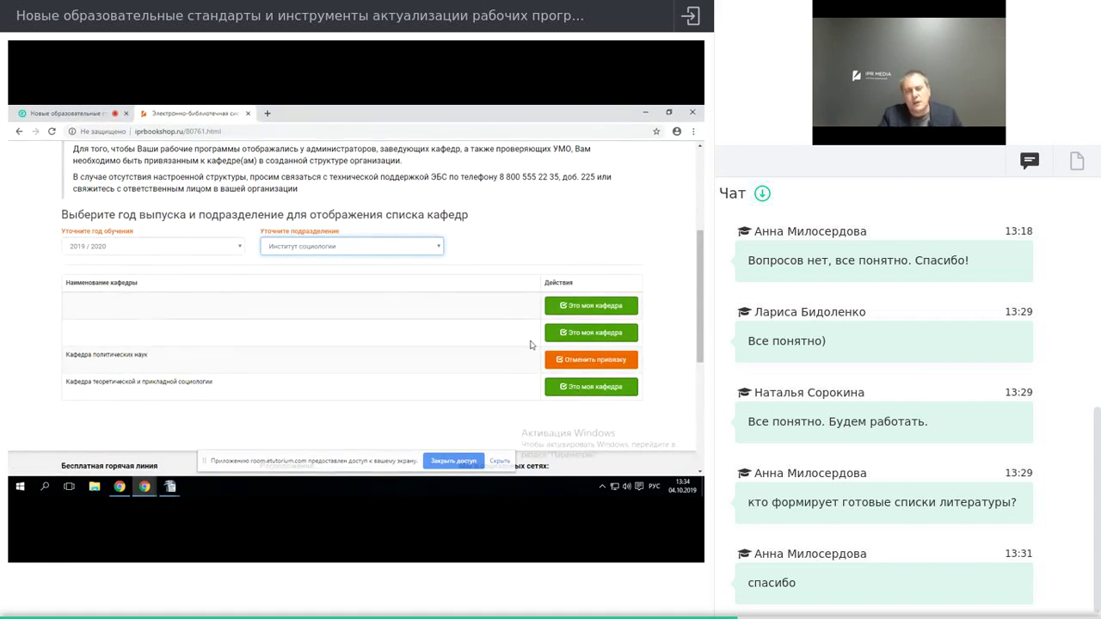
scroll(521, 298, up, 1)
scroll(521, 297, up, 3)
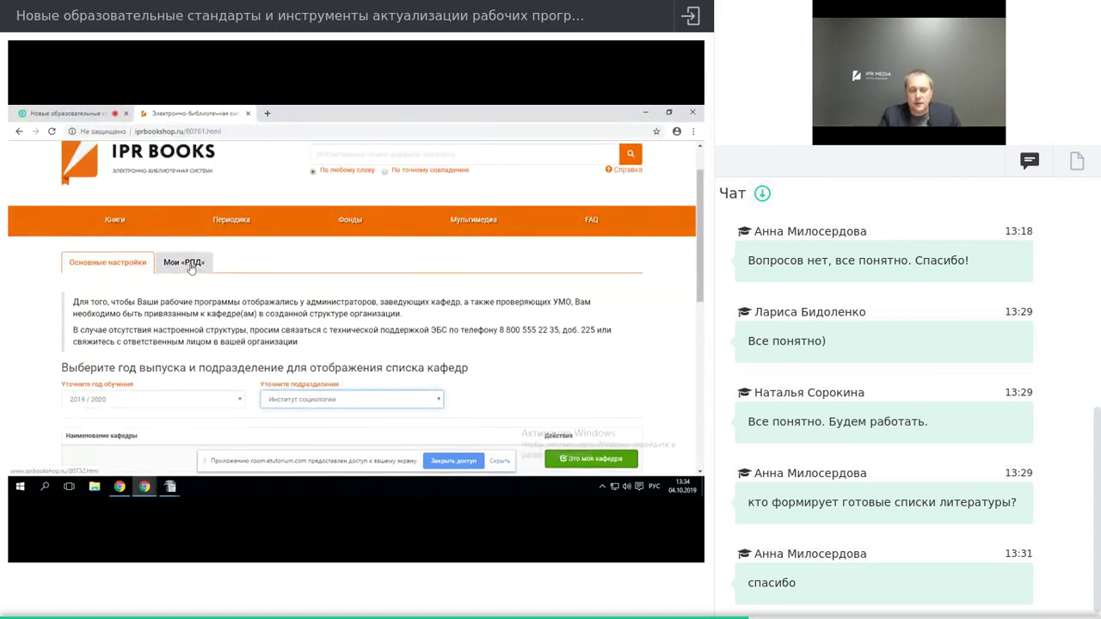
click(191, 269)
scroll(191, 269, down, 2)
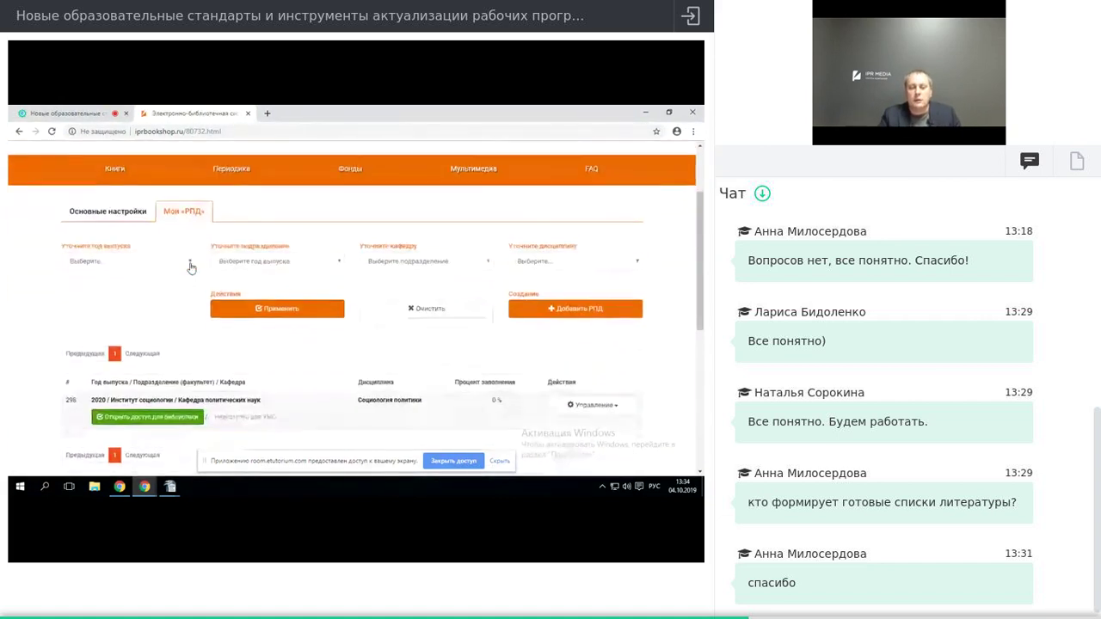
Set the work programme filters to 2019 / 2020, «Институт социологии», «Кафедра политических наук» and the discipline «Социология политики»
click(191, 264)
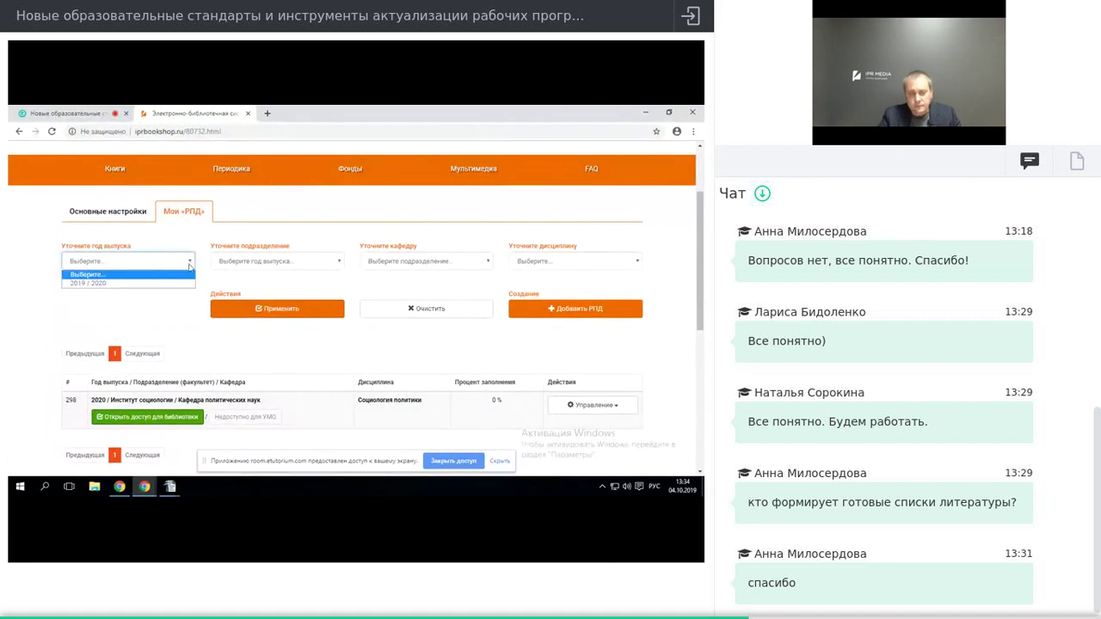
click(181, 282)
click(342, 262)
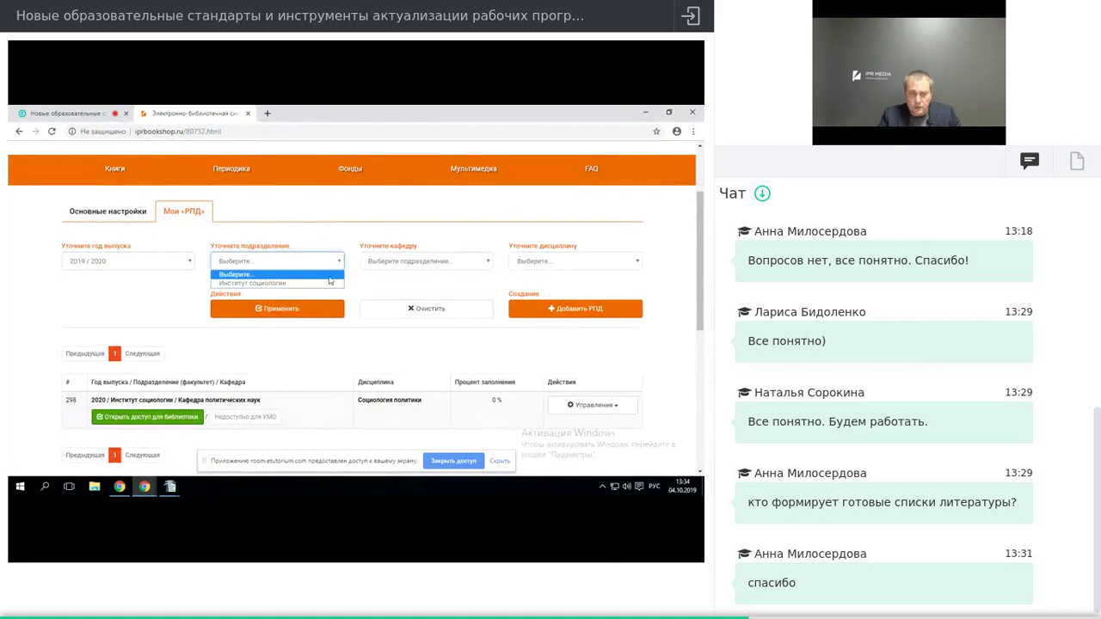
click(276, 277)
click(489, 263)
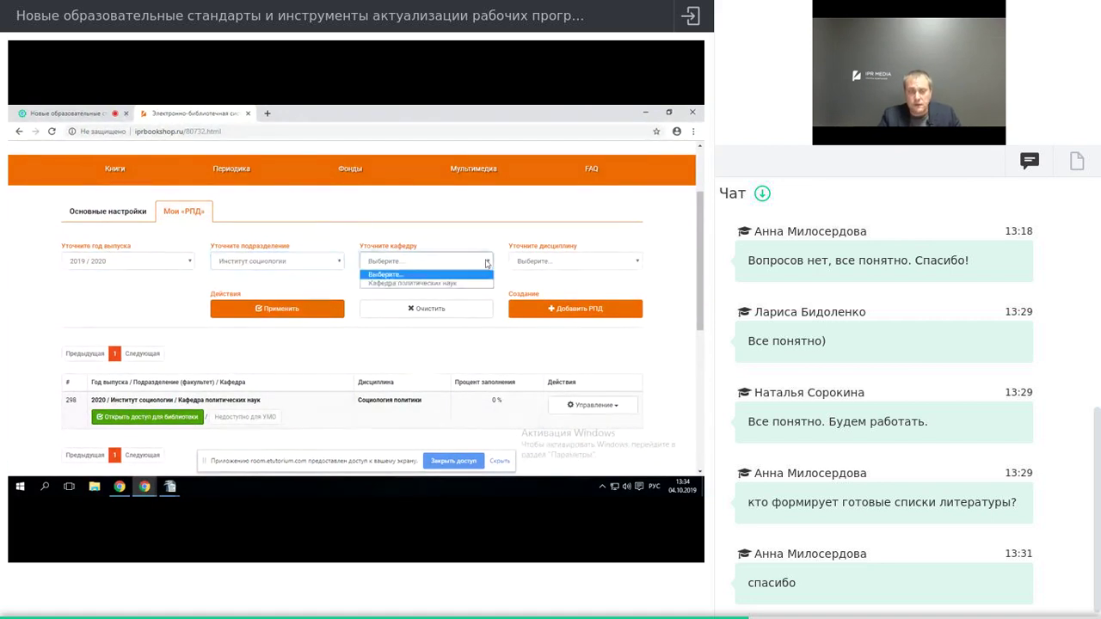
click(472, 284)
click(640, 263)
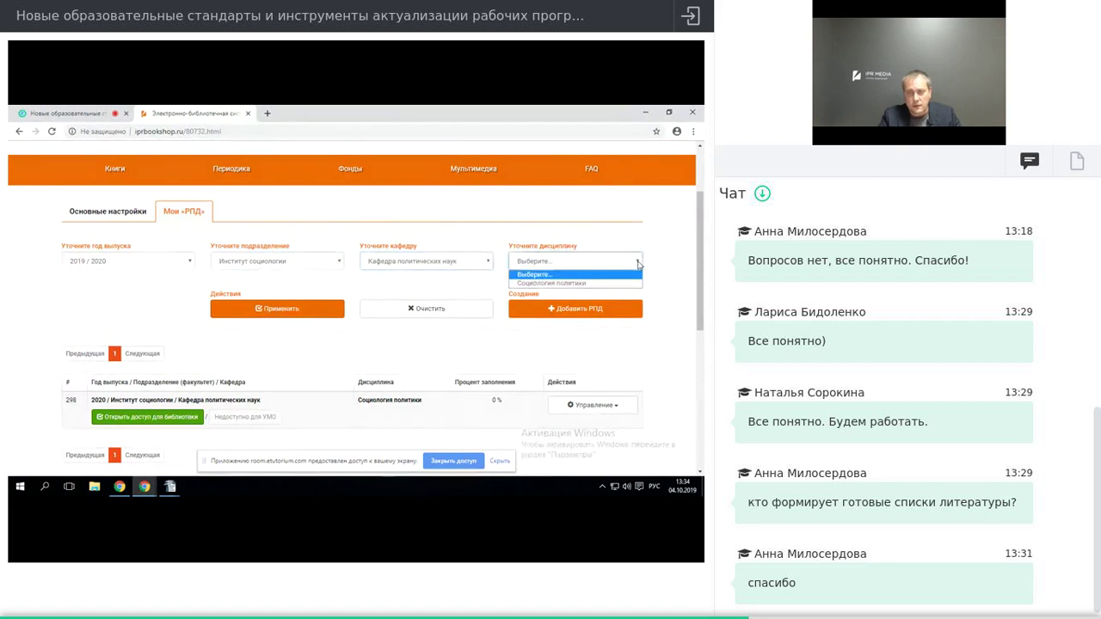
click(584, 284)
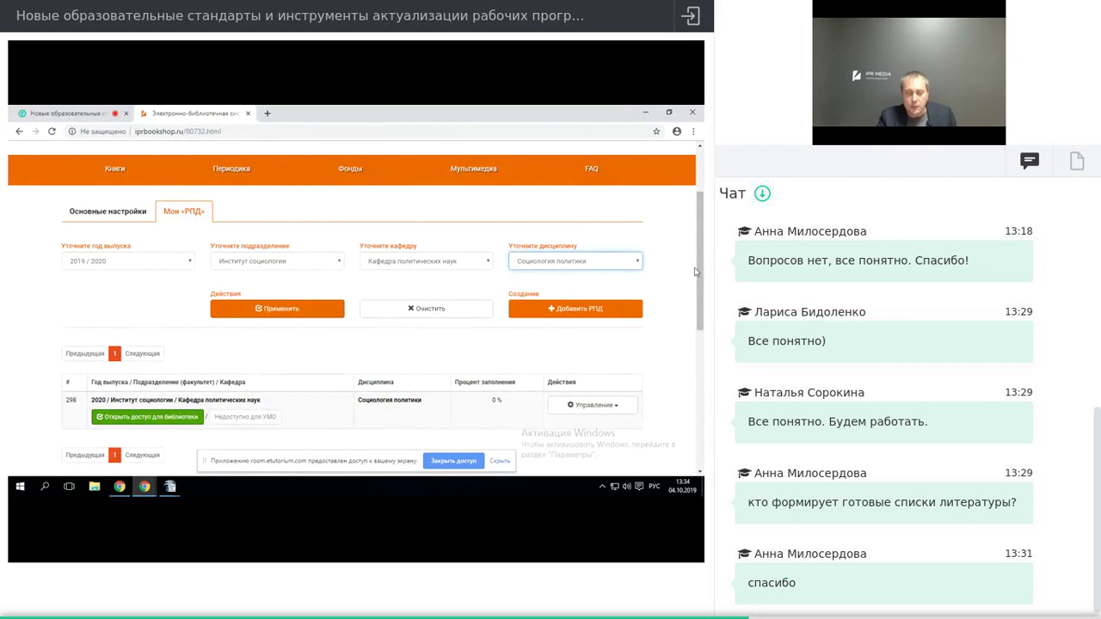
scroll(697, 272, down, 1)
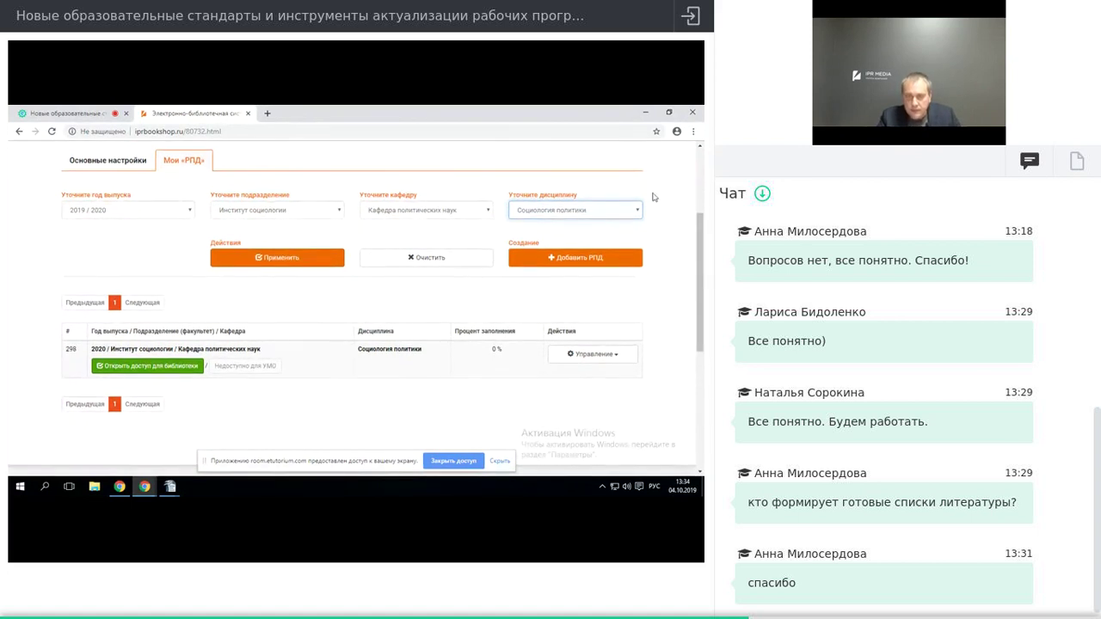
click(636, 214)
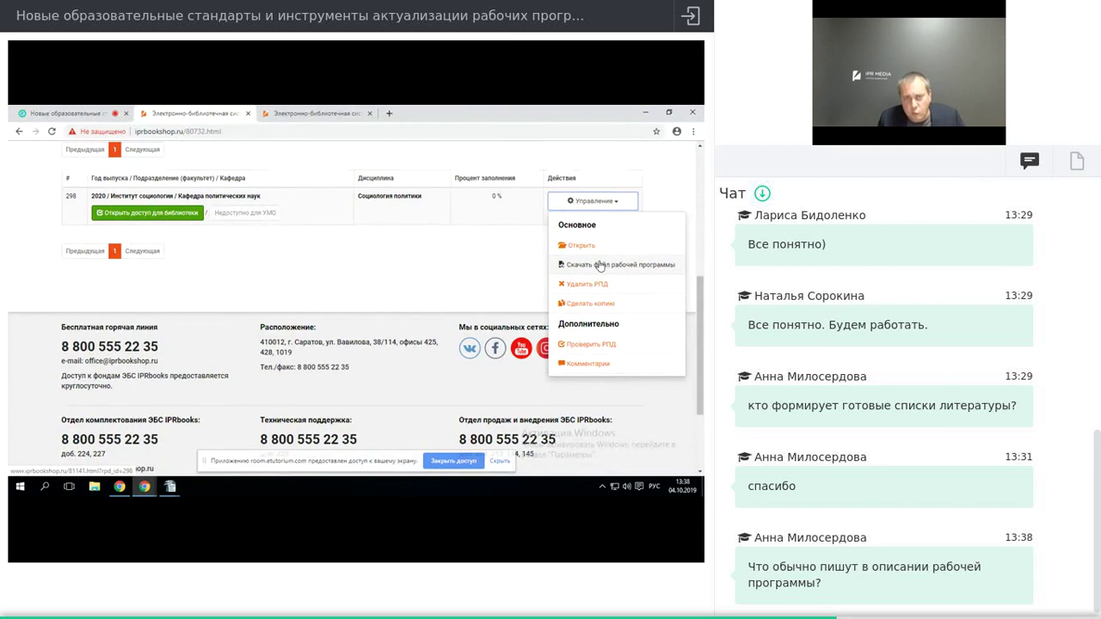
Close the extra library tab and go from the «Мои «РПД»» list to the site's main page
click(370, 113)
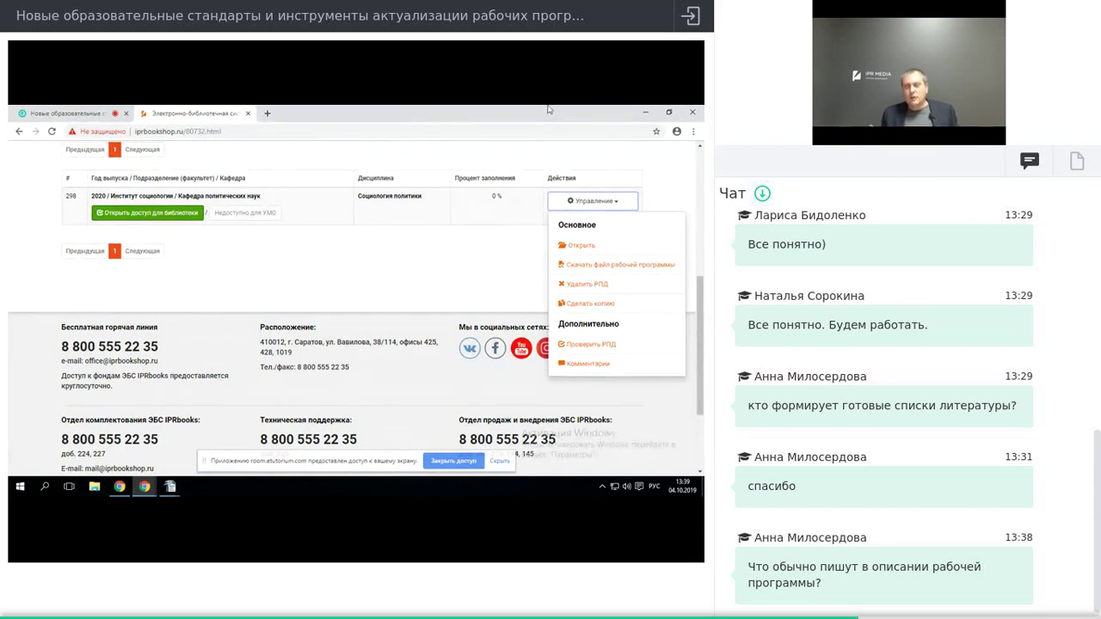
scroll(394, 301, up, 5)
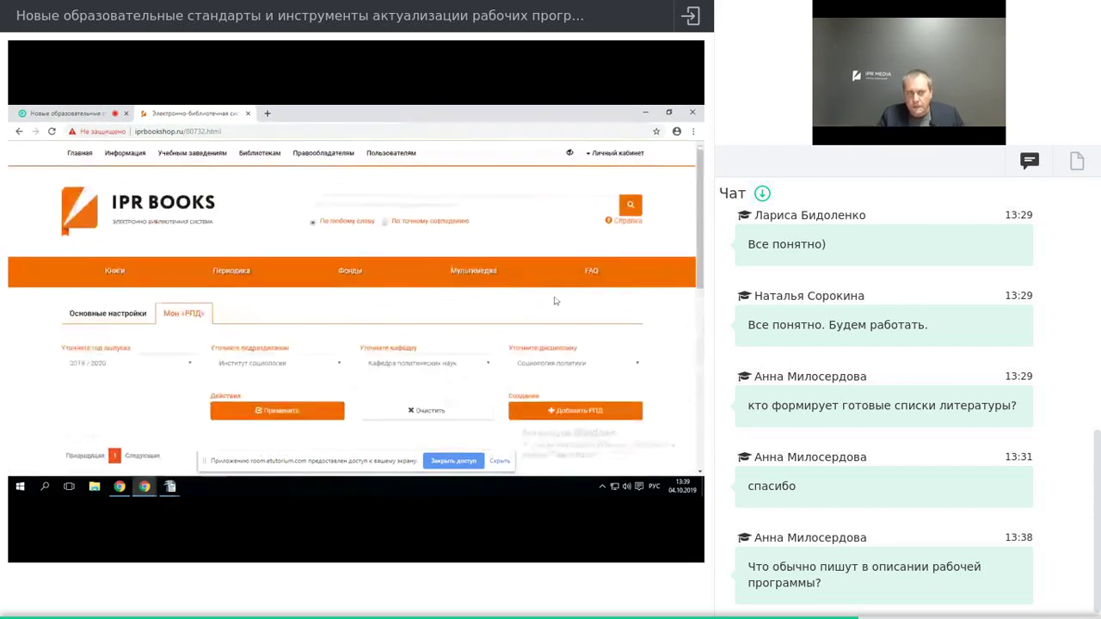
click(152, 207)
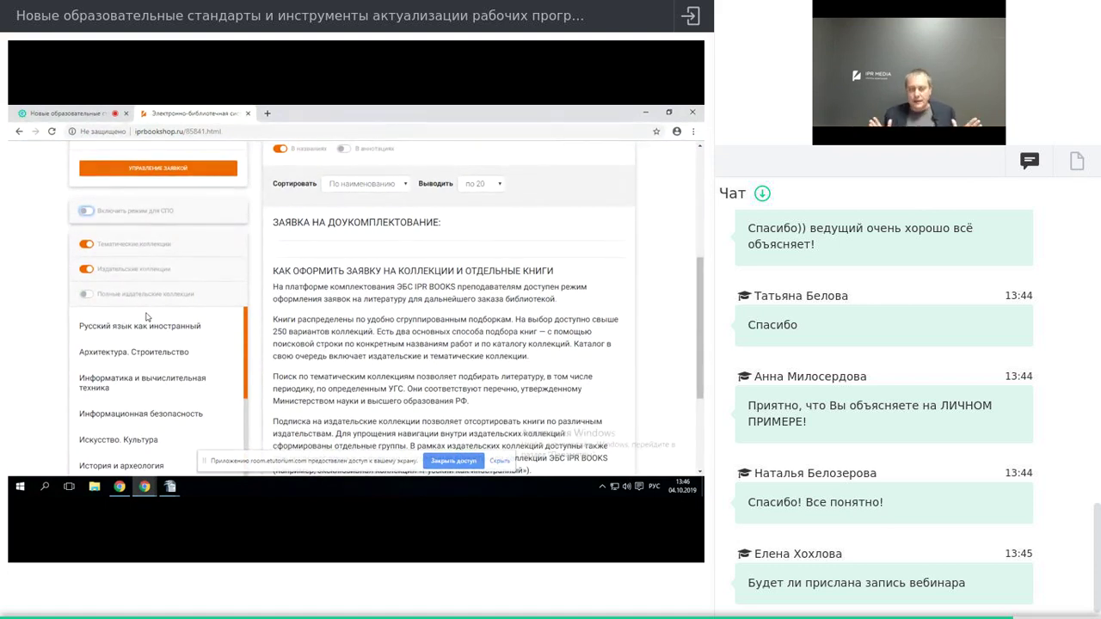
Open the publisher collection «История и археология» (Языки славянских культур) under the subject «История и археология»
scroll(139, 311, down, 2)
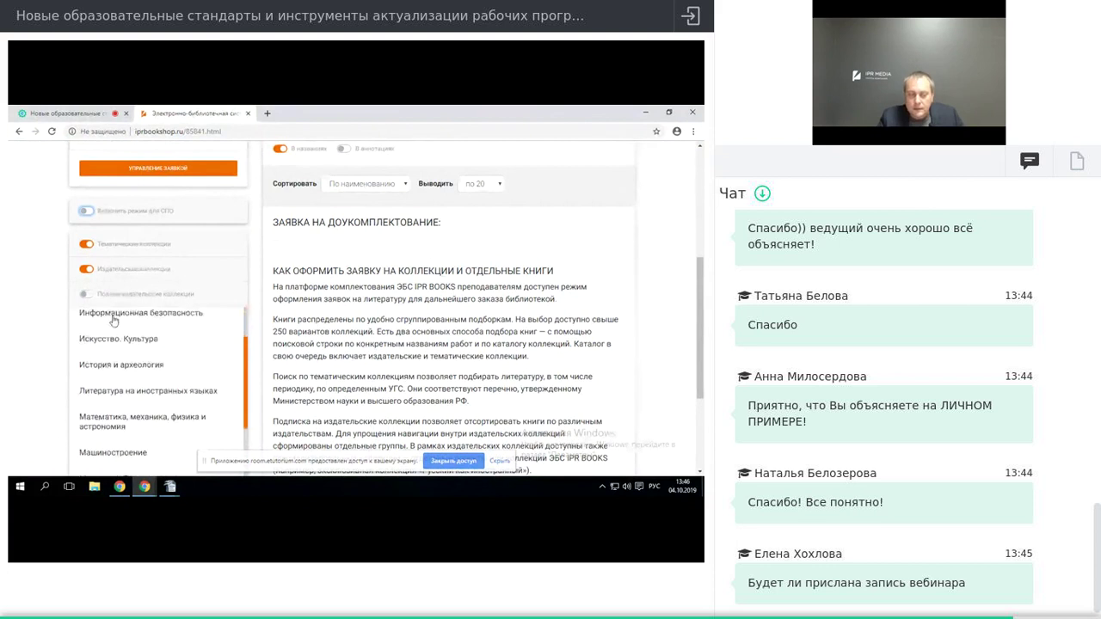
click(118, 368)
scroll(157, 377, down, 1)
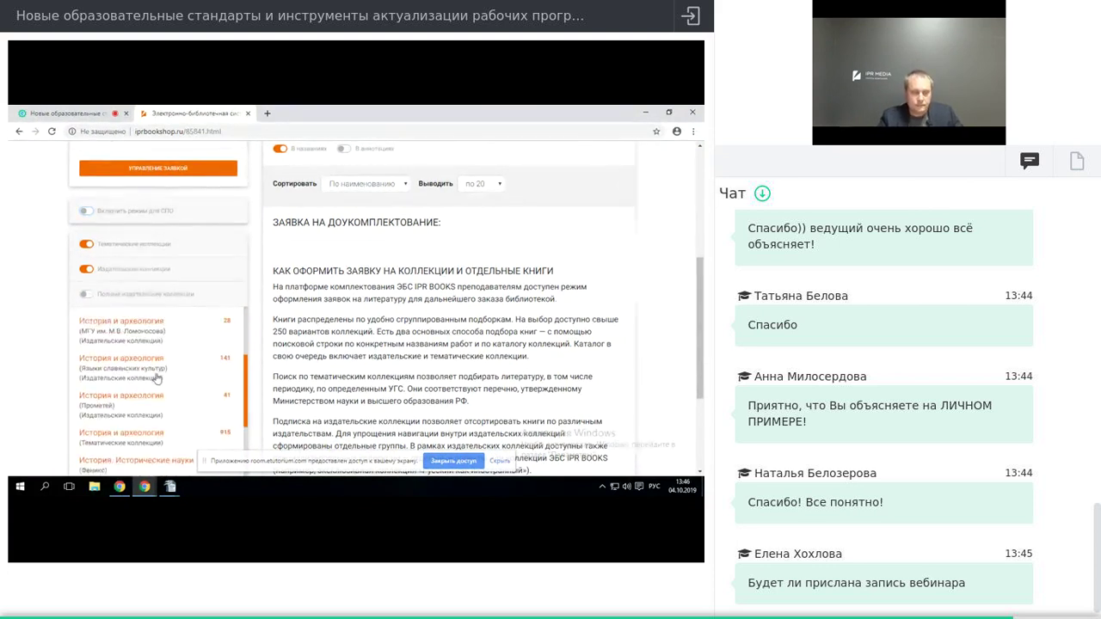
click(122, 401)
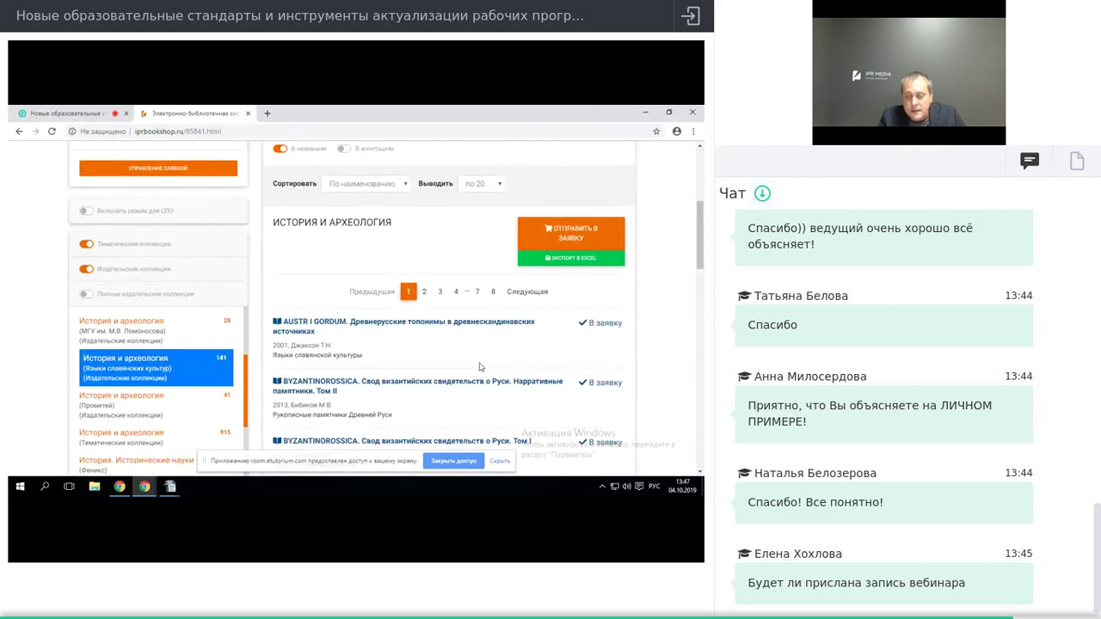
Add the book «AUSTR I GORDUM» and both «BYZANTINOROSSICA» volumes (Том II and Том I) to the acquisition request
scroll(490, 391, down, 1)
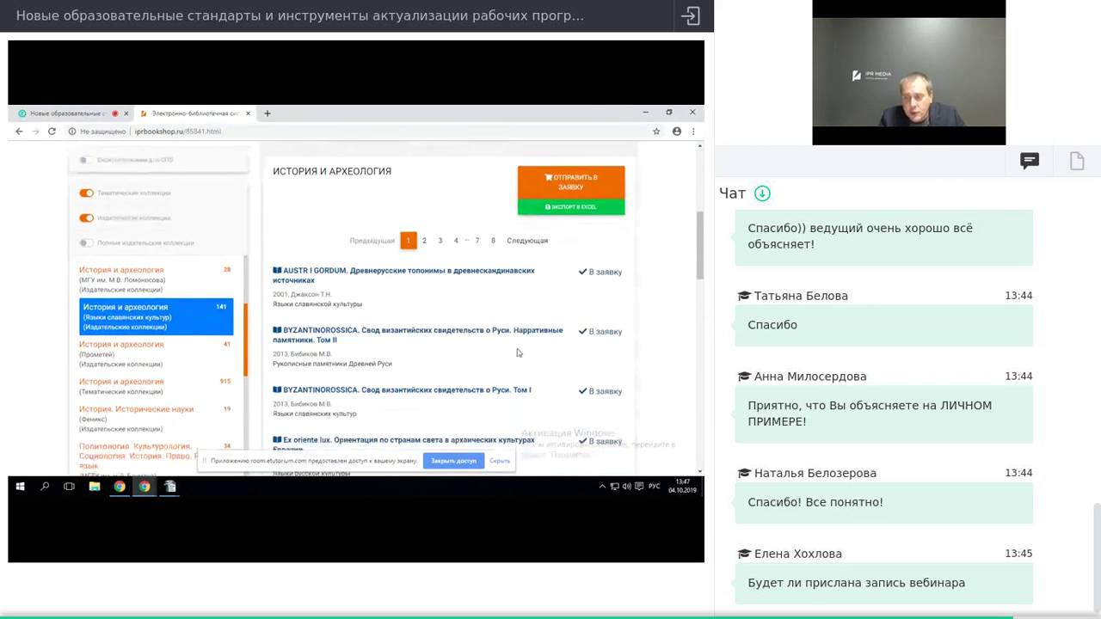
click(598, 272)
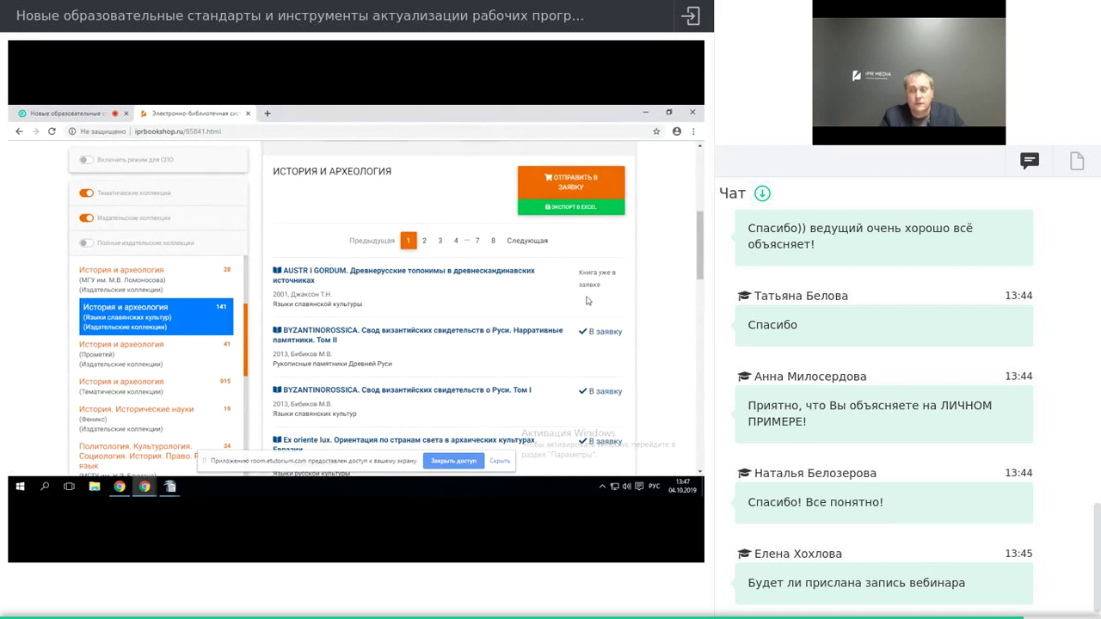
click(597, 332)
click(597, 389)
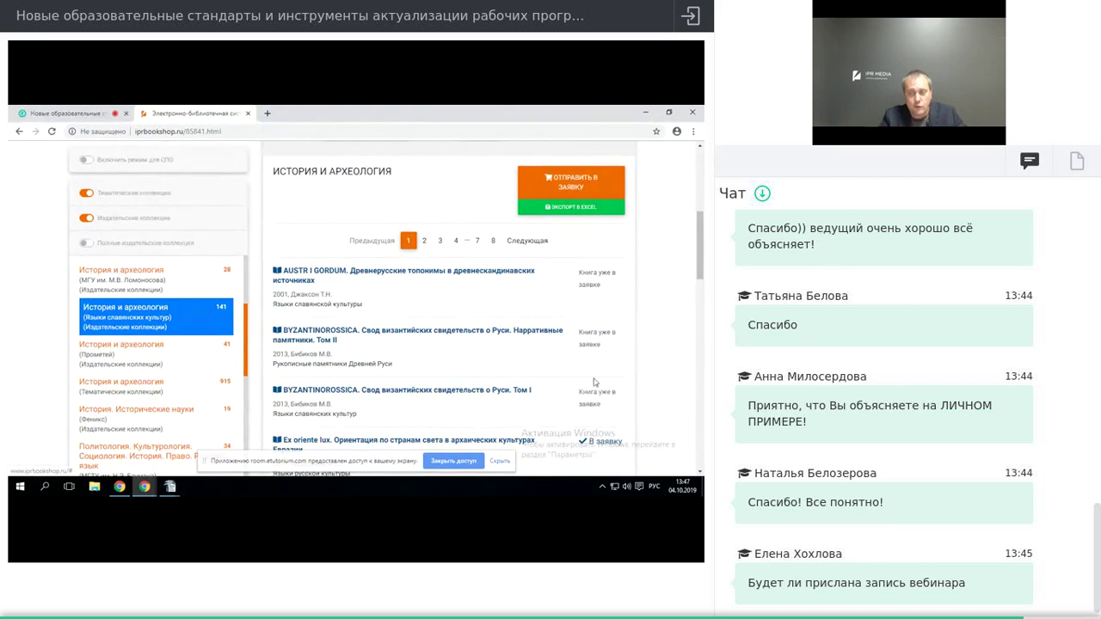
Add «Антропологический код древнерусской культуры», «Археография в творчестве русских ученых конца XIX - начала XX века» and one further book to the request
scroll(470, 381, down, 3)
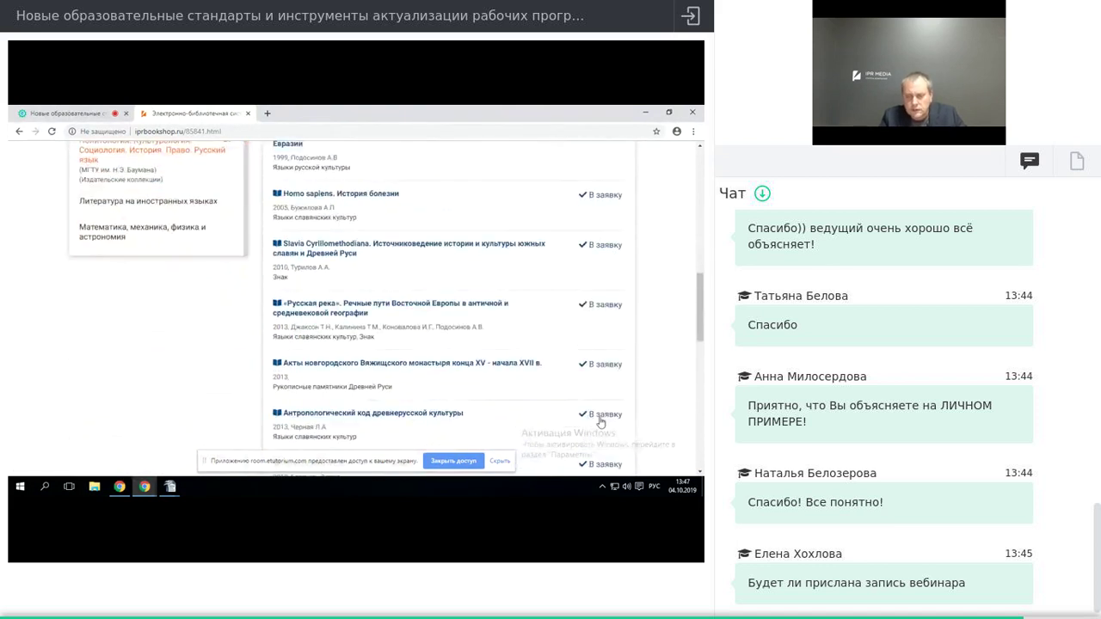
scroll(548, 369, down, 4)
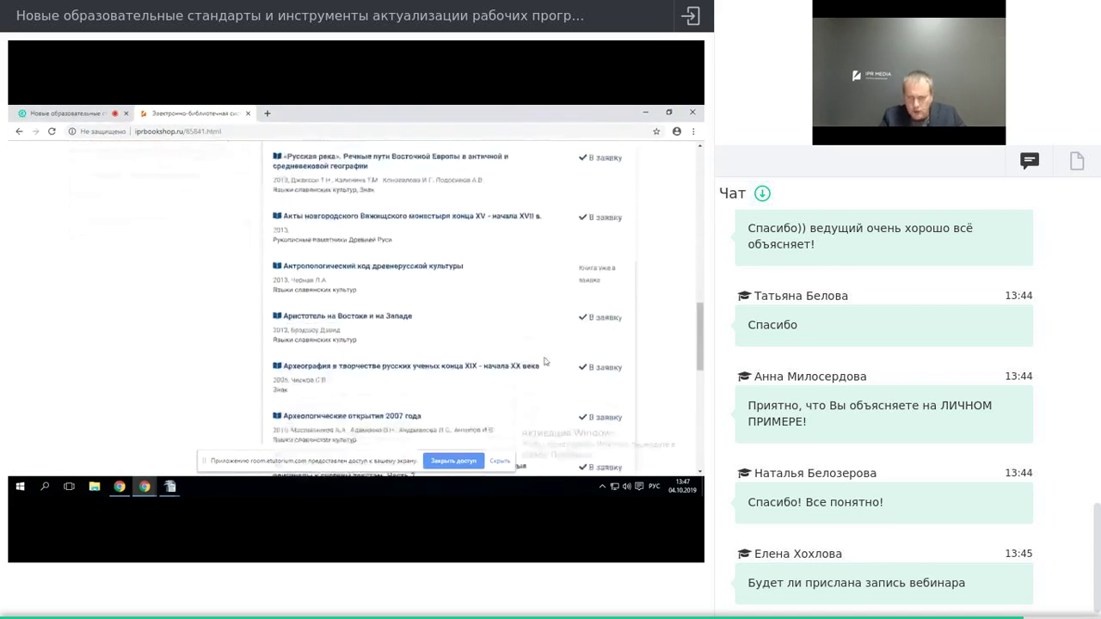
click(604, 363)
scroll(604, 385, down, 8)
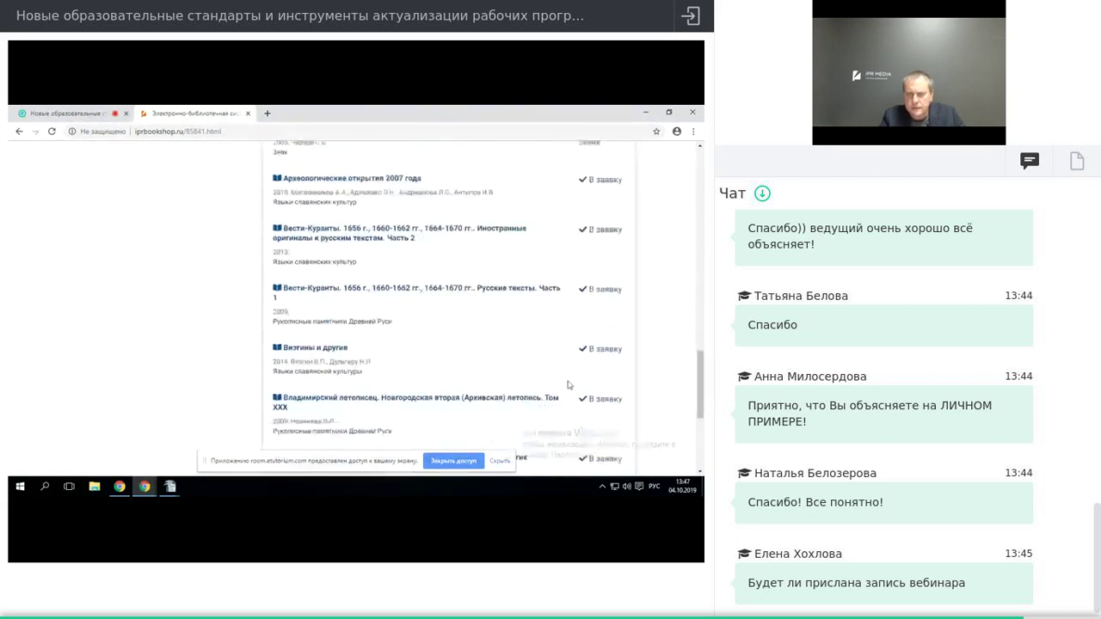
click(603, 387)
scroll(168, 288, up, 10)
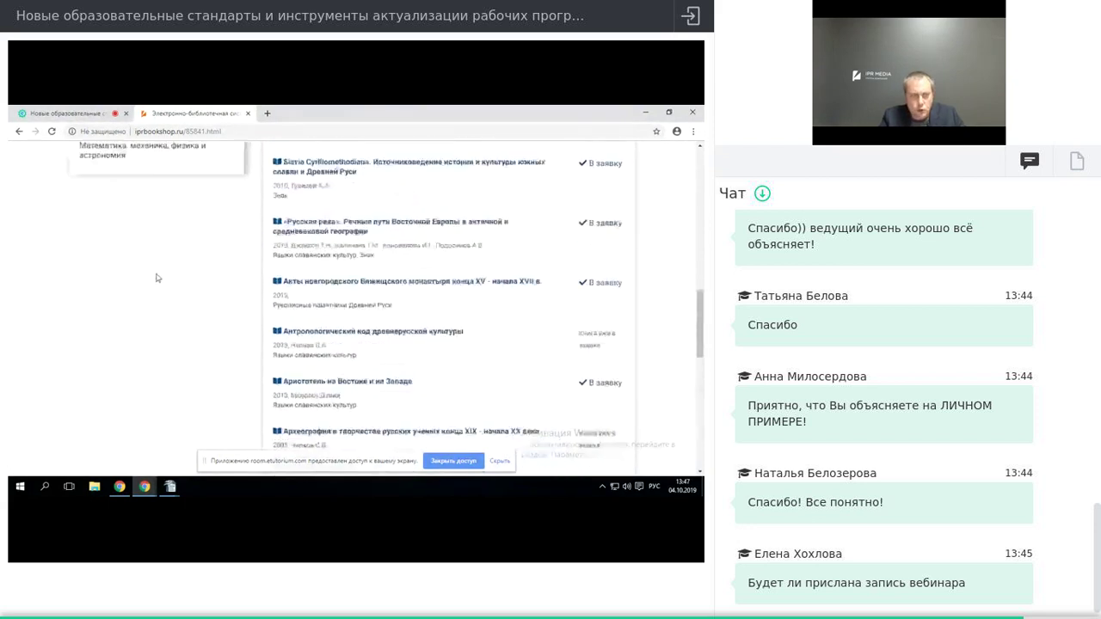
Open the publisher collection «Русский язык как иностранный» (Профильные коллекции) under the subject «Русский язык как иностранный»
scroll(168, 252, up, 4)
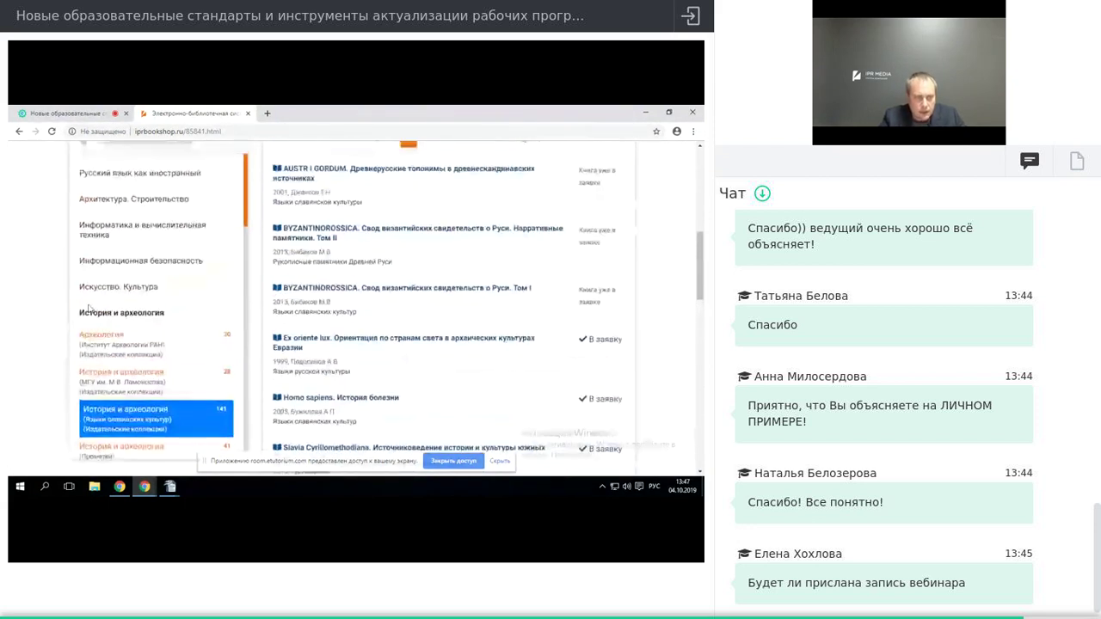
click(155, 174)
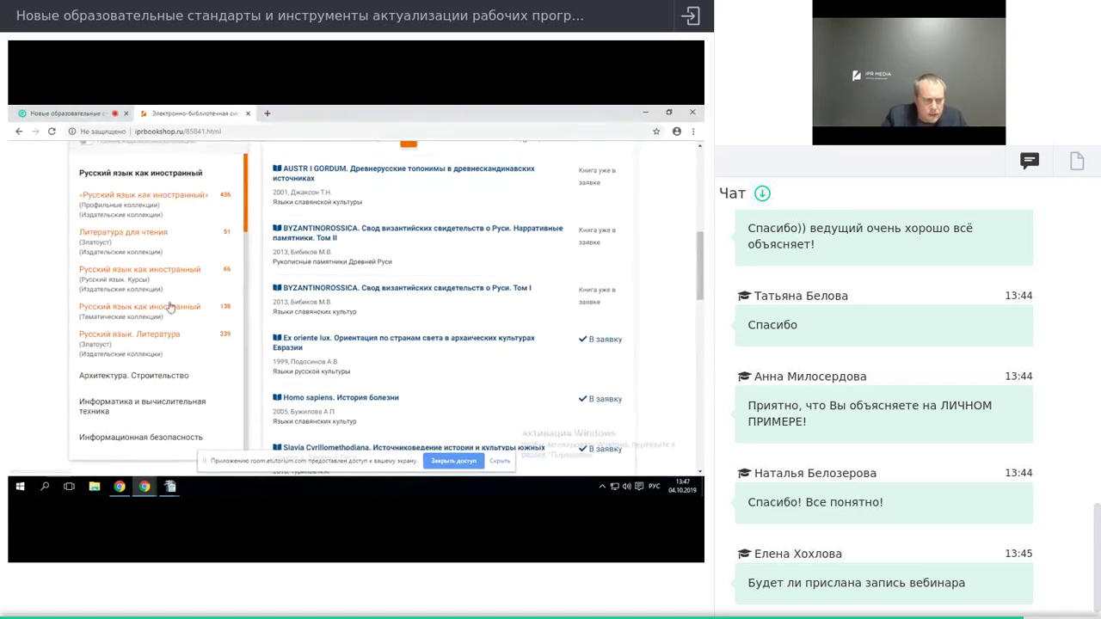
click(134, 209)
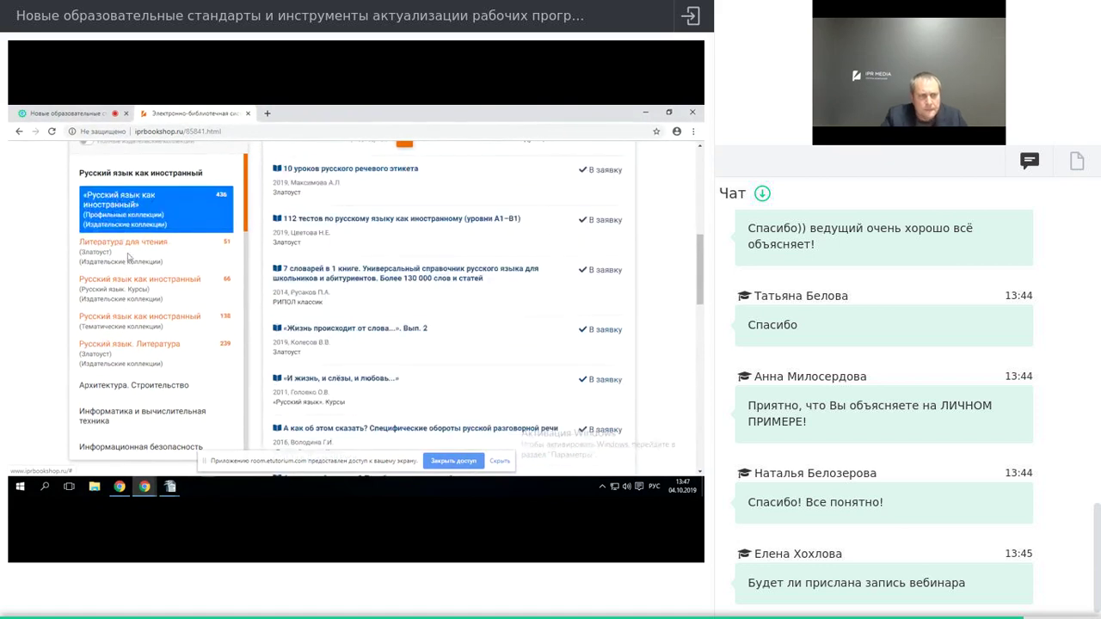
Preview the page of «7 словарей в 1 книге», then add this book and «И жизнь, и слёзы, и любовь...» to the request
click(335, 273)
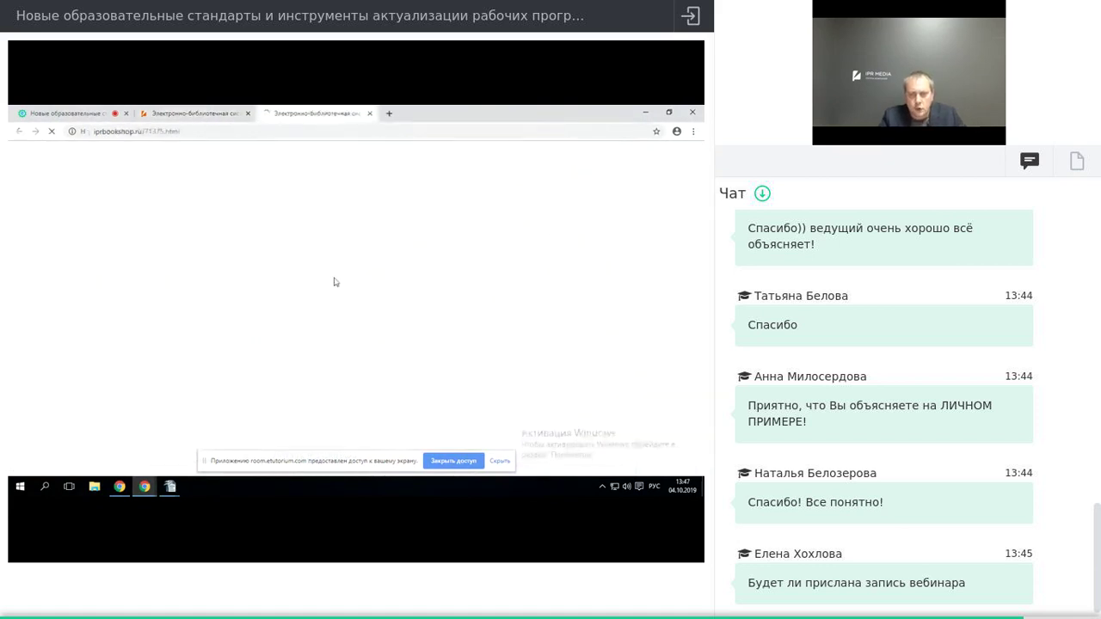
click(369, 114)
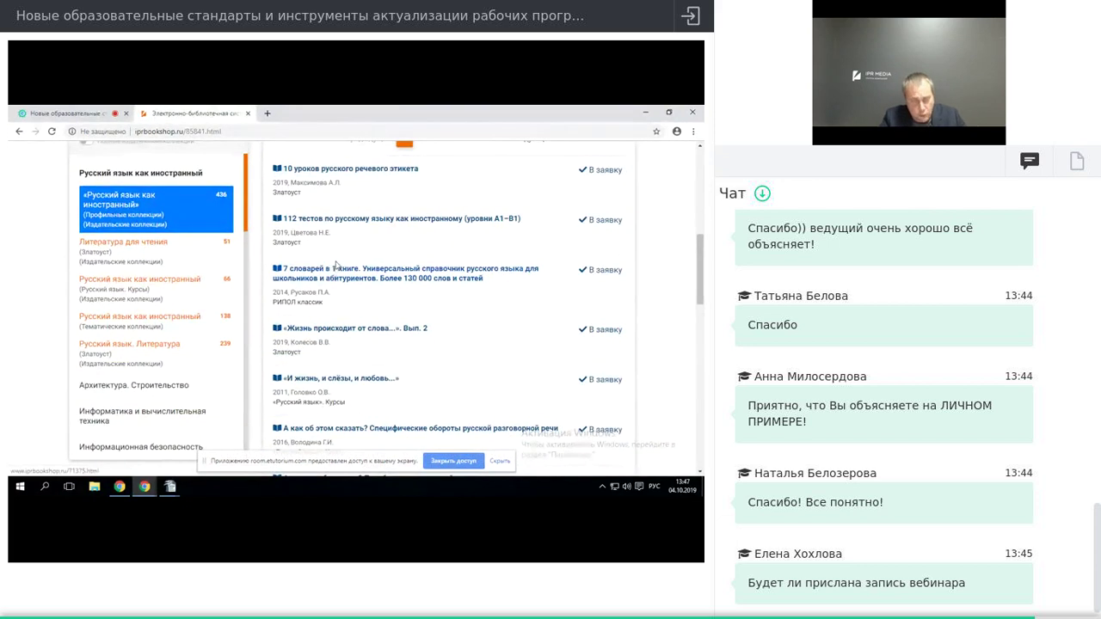
click(609, 275)
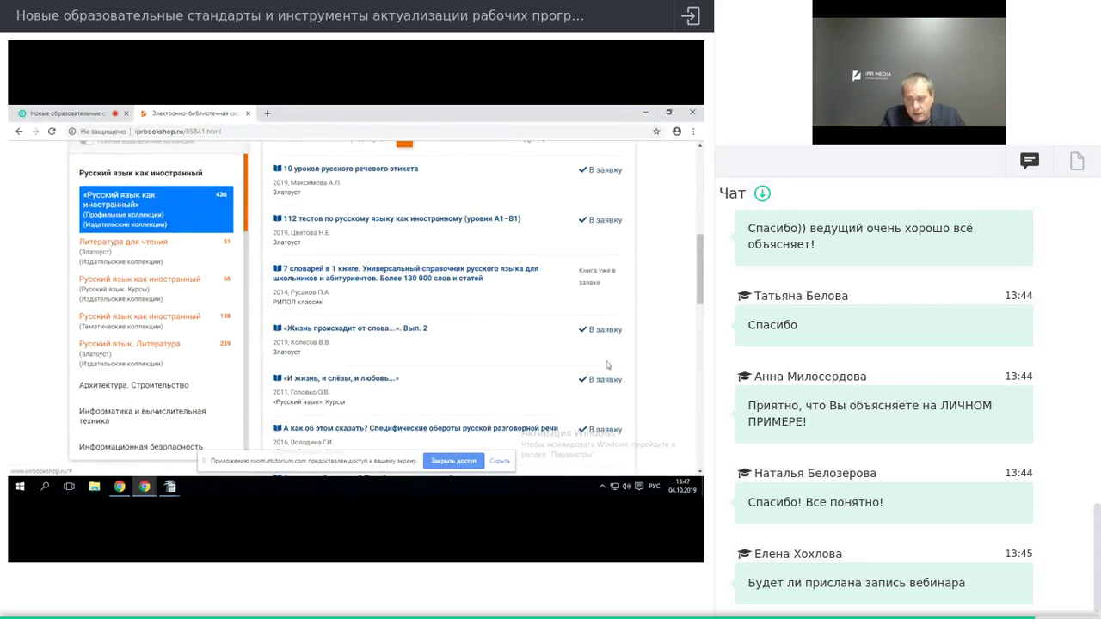
click(609, 381)
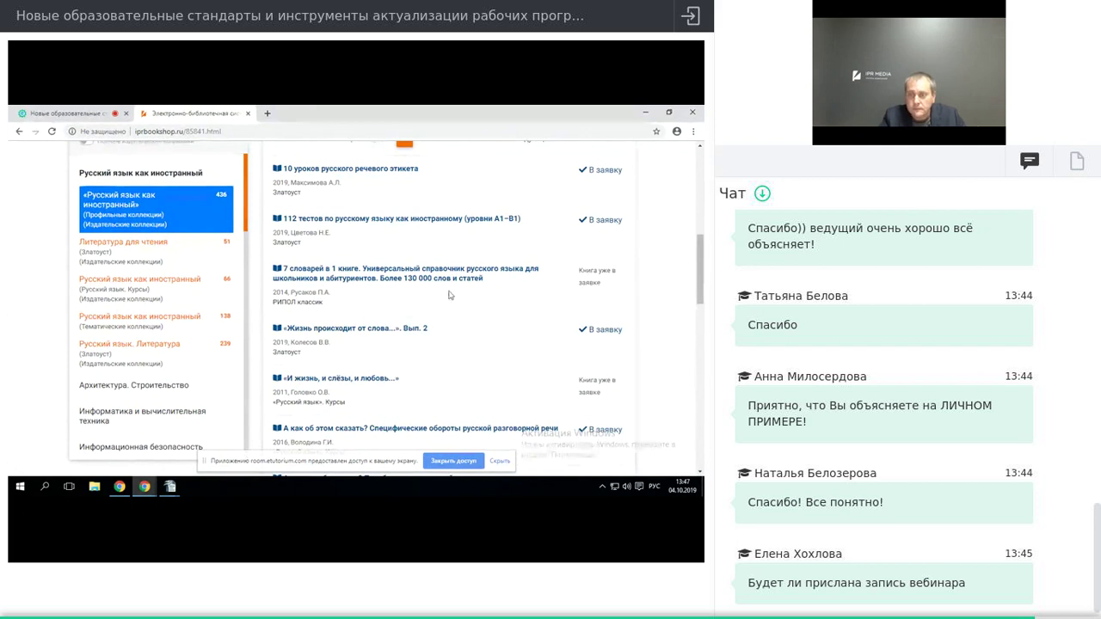
Add the whole collection «Русский язык как иностранный» to the acquisition request
scroll(449, 292, up, 10)
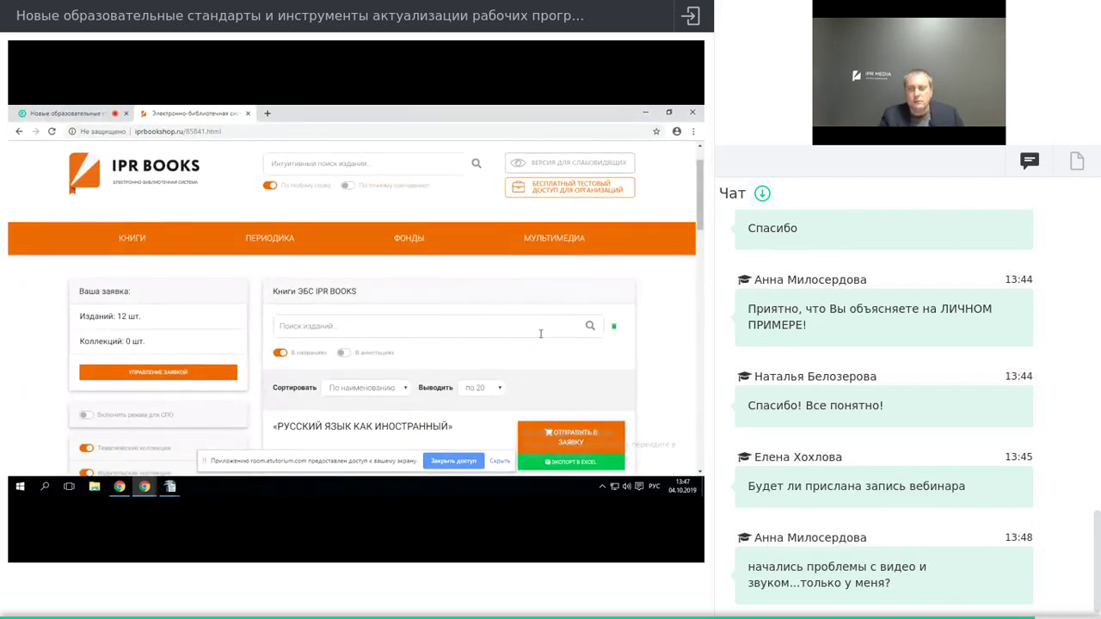
scroll(540, 334, down, 3)
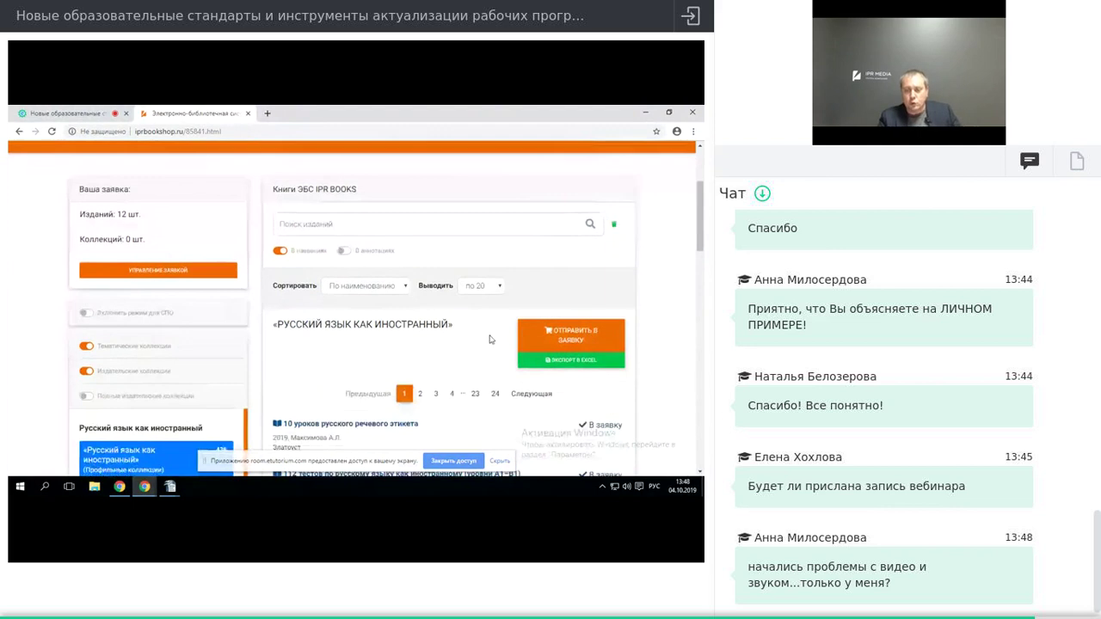
click(571, 341)
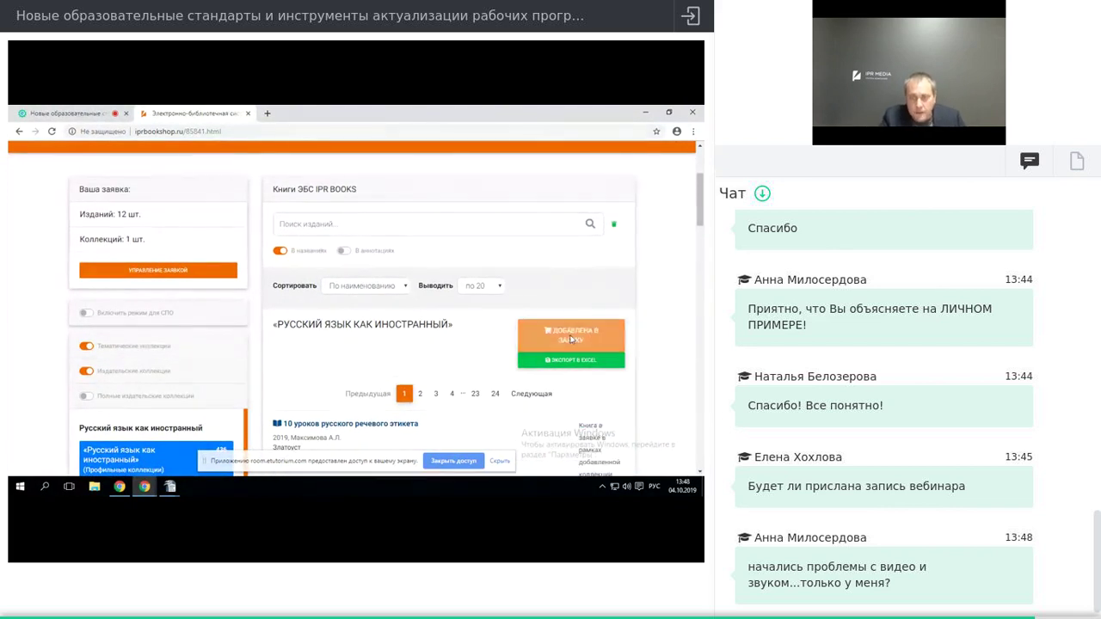
Open the acquisition request and examine its collections and its books
click(173, 272)
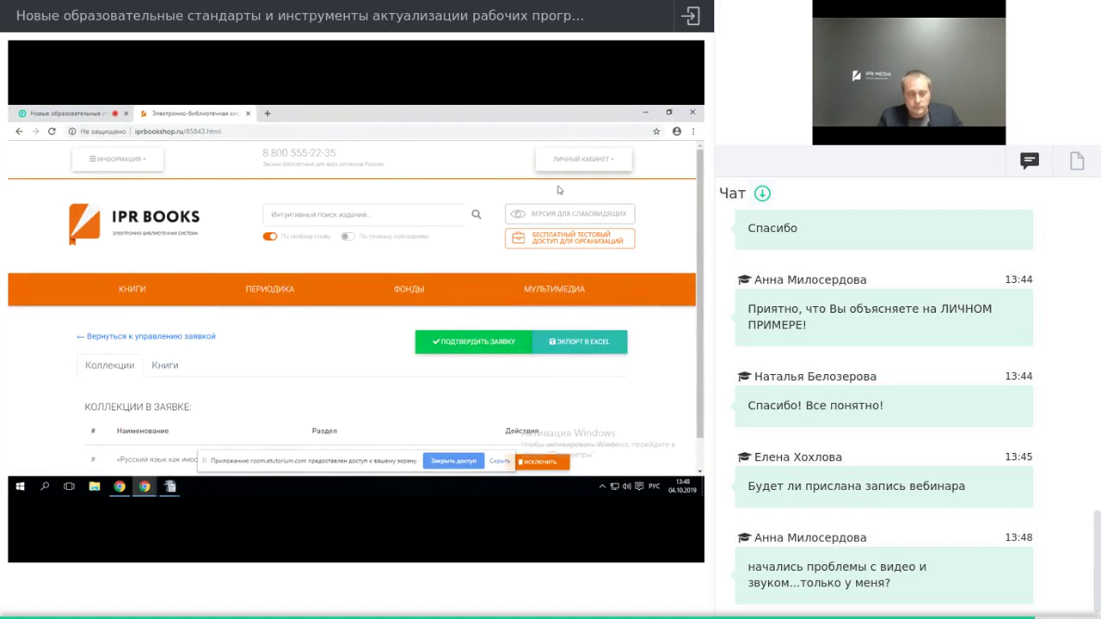
scroll(415, 289, down, 1)
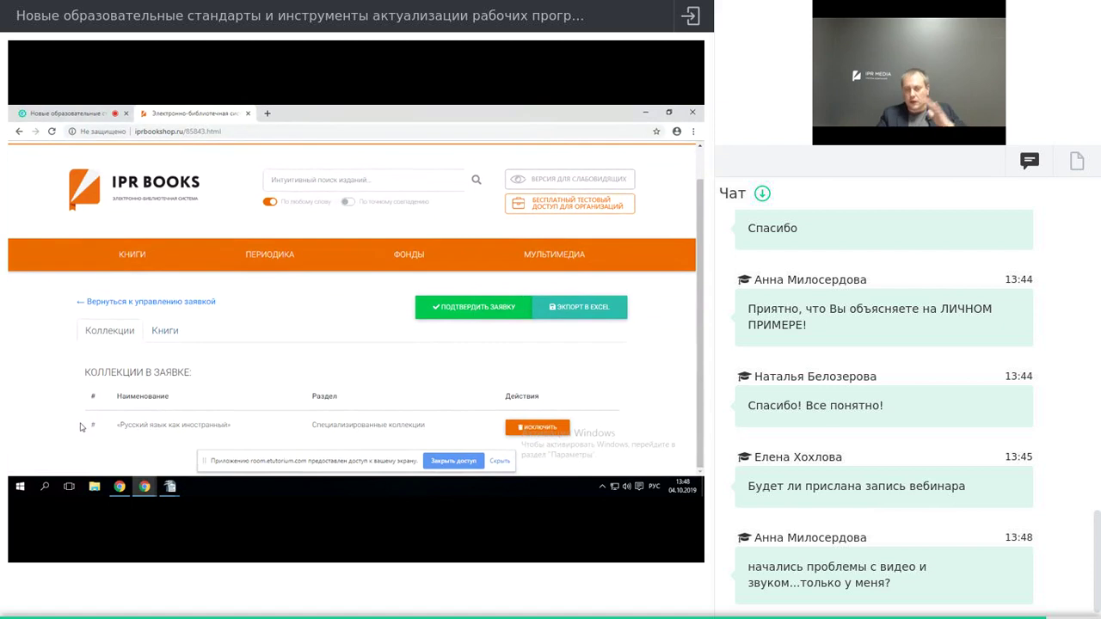
click(166, 333)
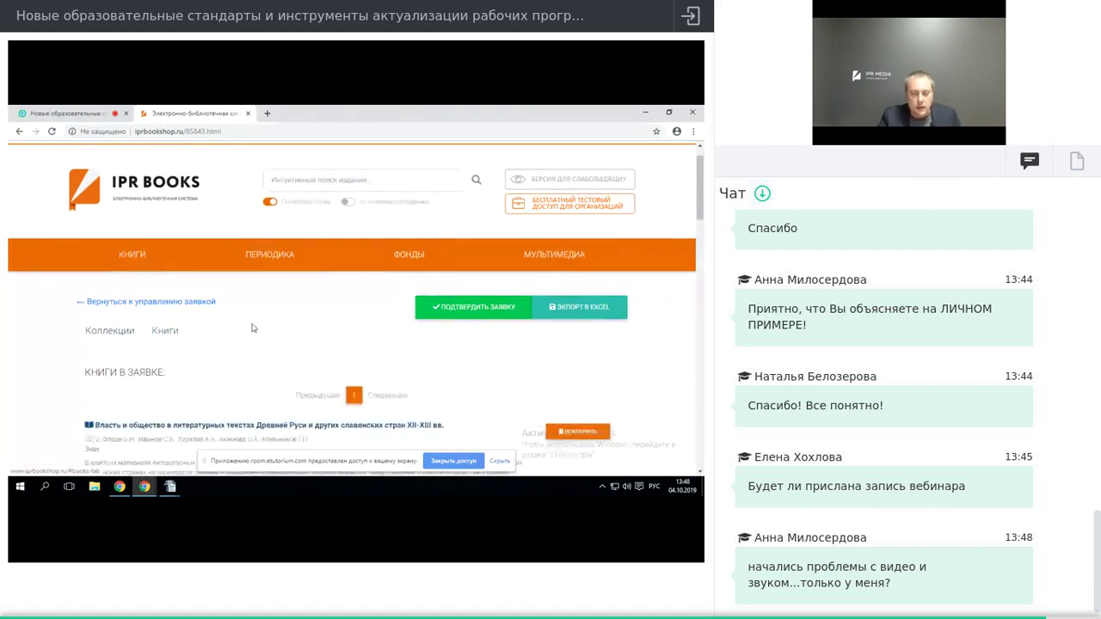
scroll(254, 321, down, 5)
scroll(255, 321, up, 5)
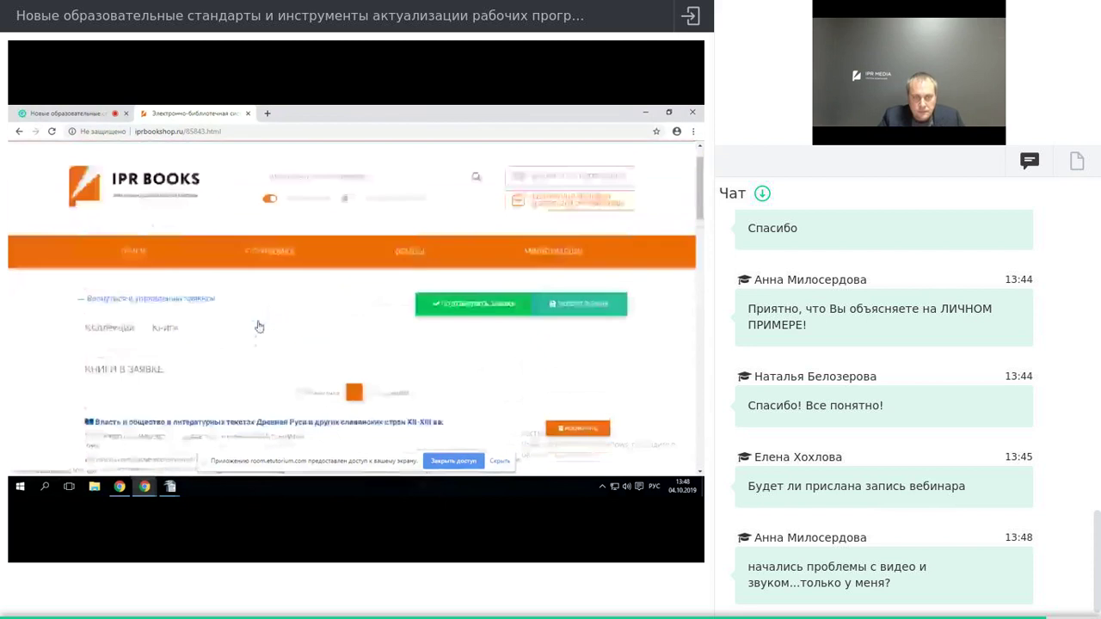
Leave the list of requested books and switch back to the webinar room
scroll(259, 327, down, 1)
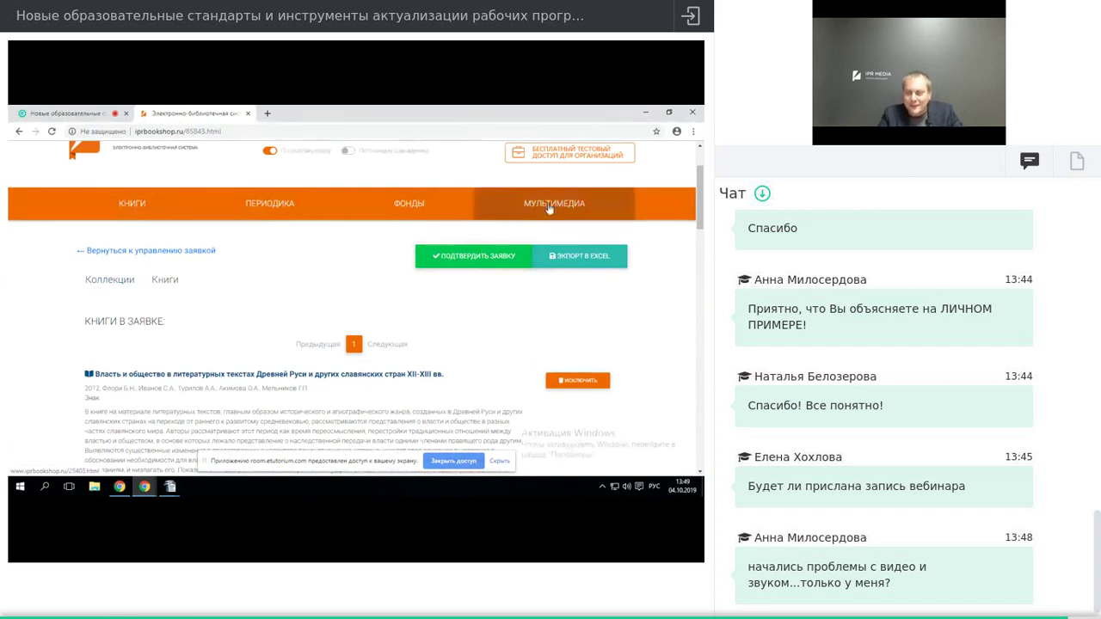
scroll(544, 198, up, 2)
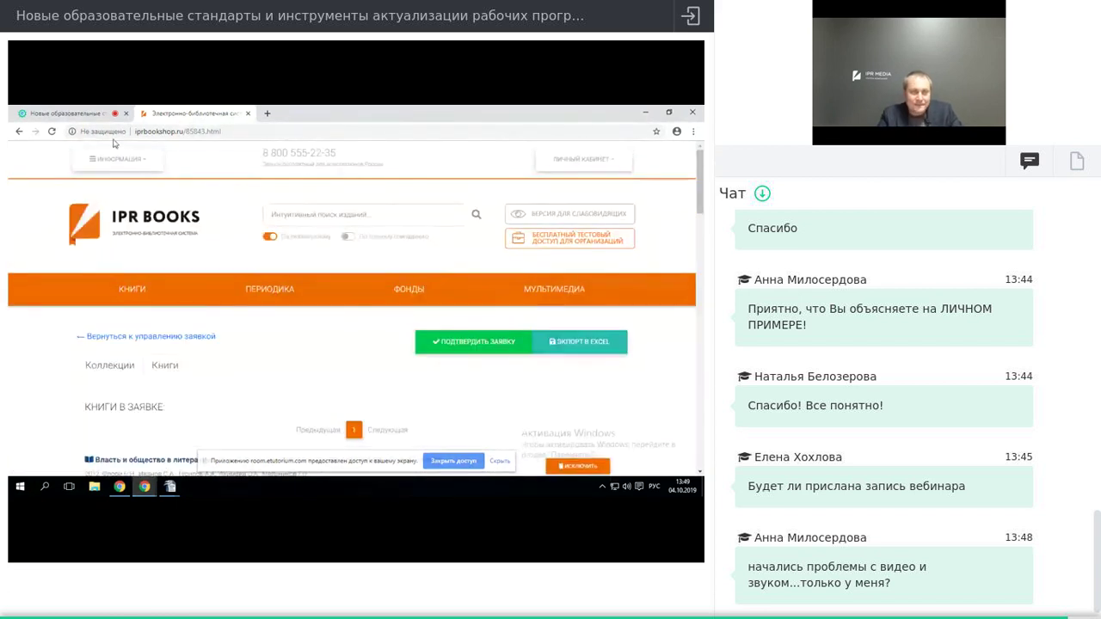
click(60, 110)
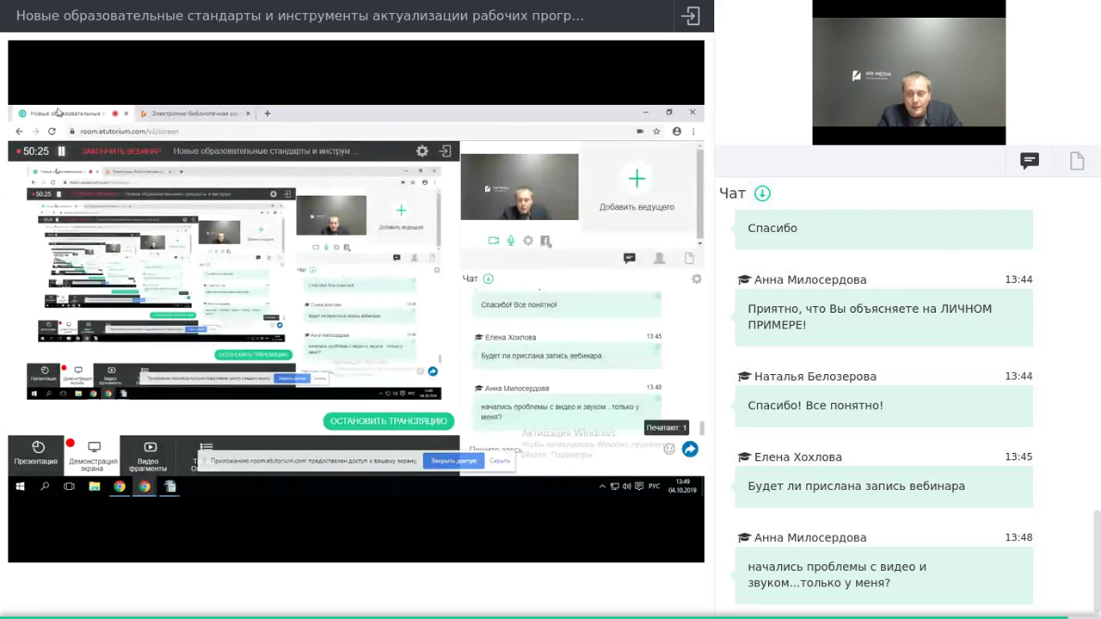